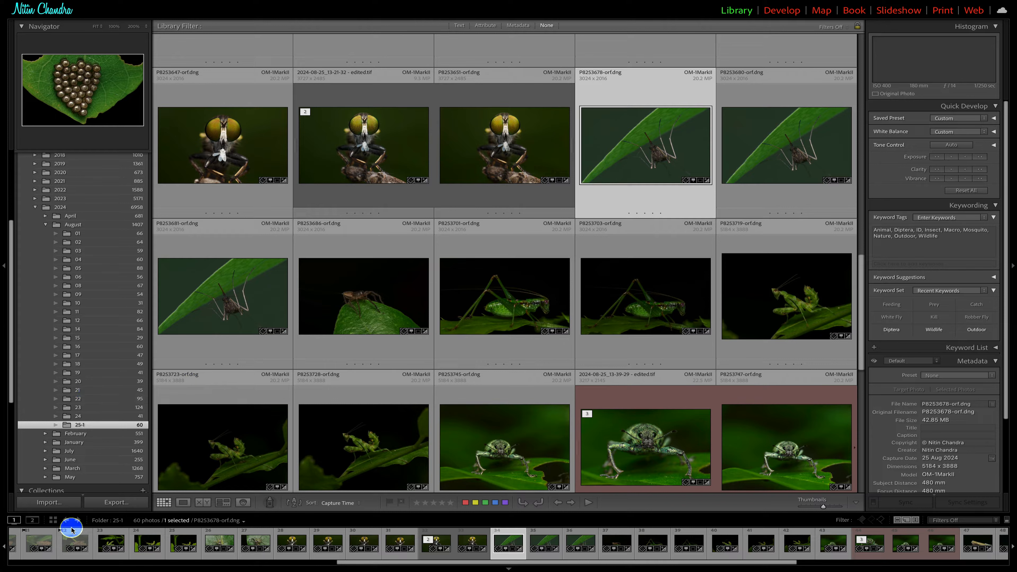
Start importing photos from the OM-1MarkII card and apply the Import Macros preset
click(56, 503)
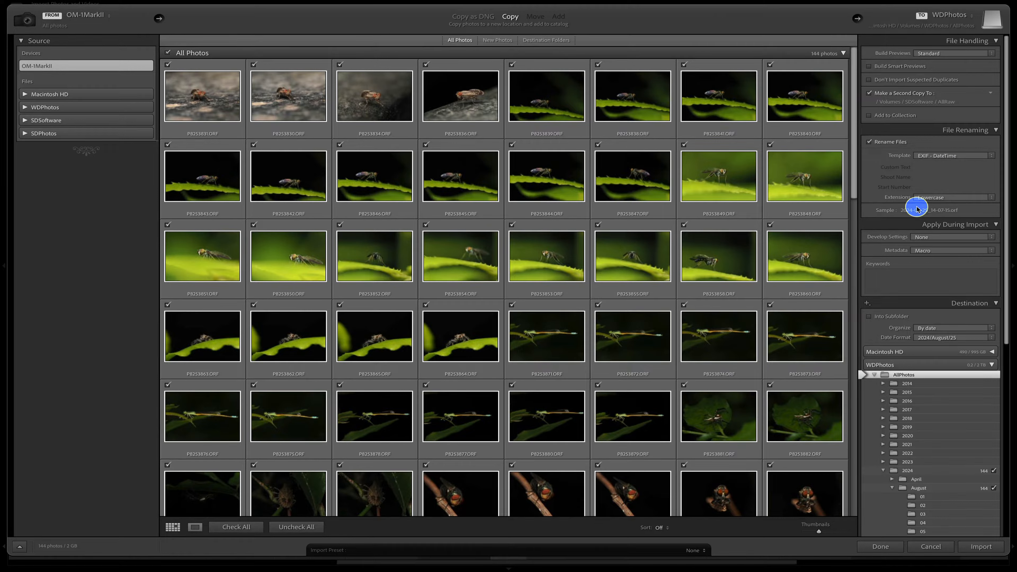
click(695, 550)
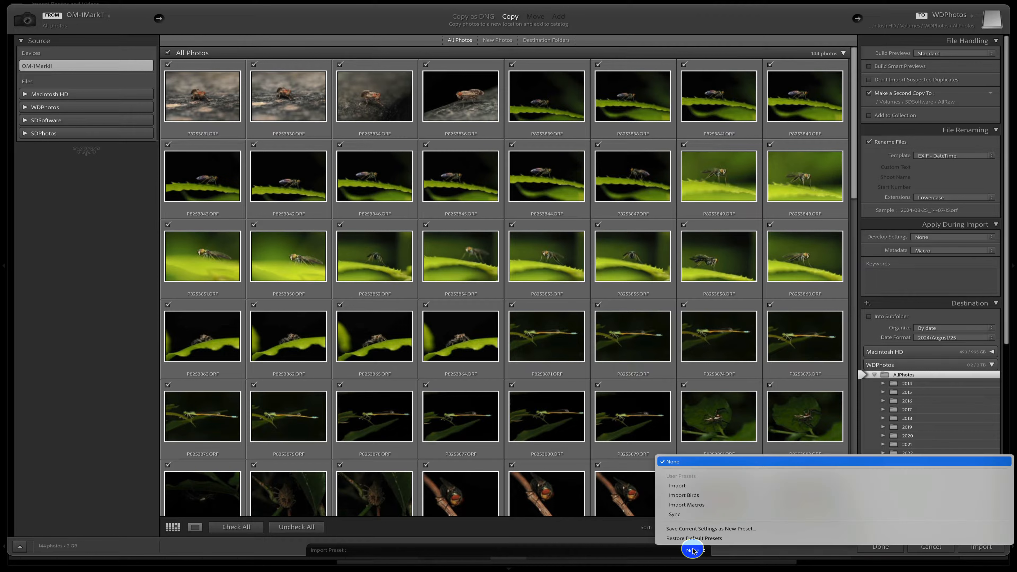
click(697, 506)
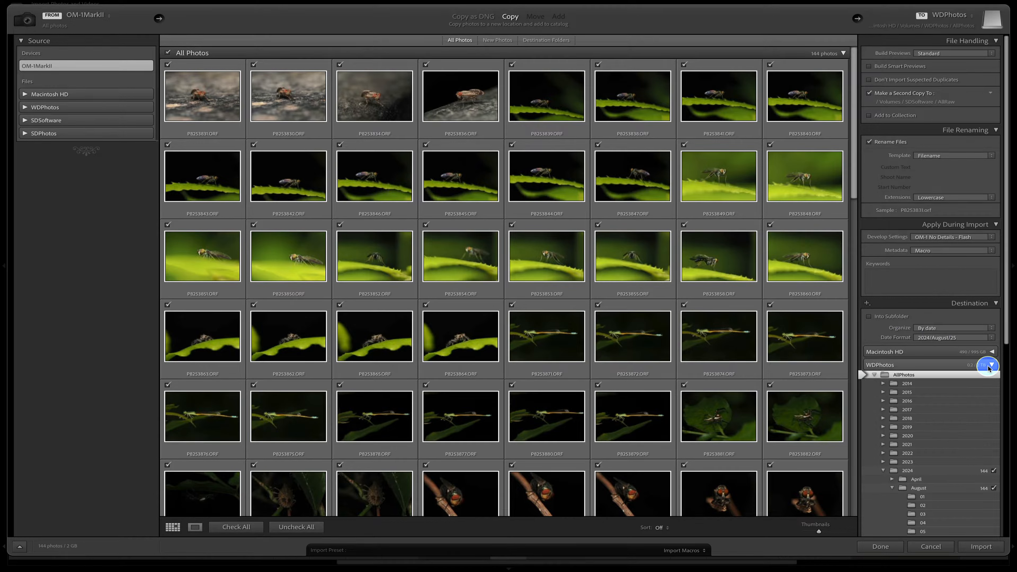
Check that the destination is the 2024/August/25 folder on WDPhotos and import all the photos
scroll(988, 365, down, 5)
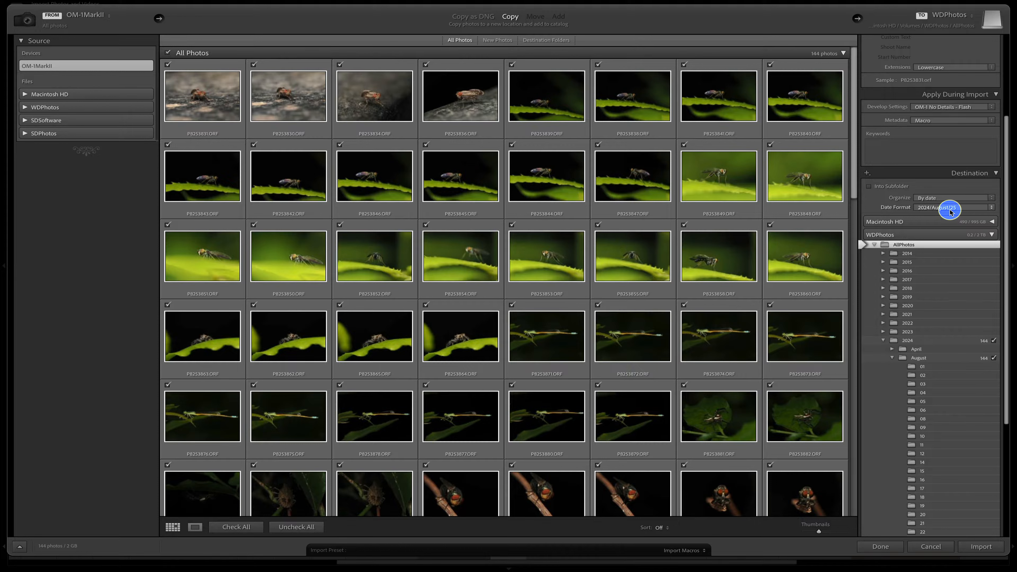
scroll(959, 361, down, 4)
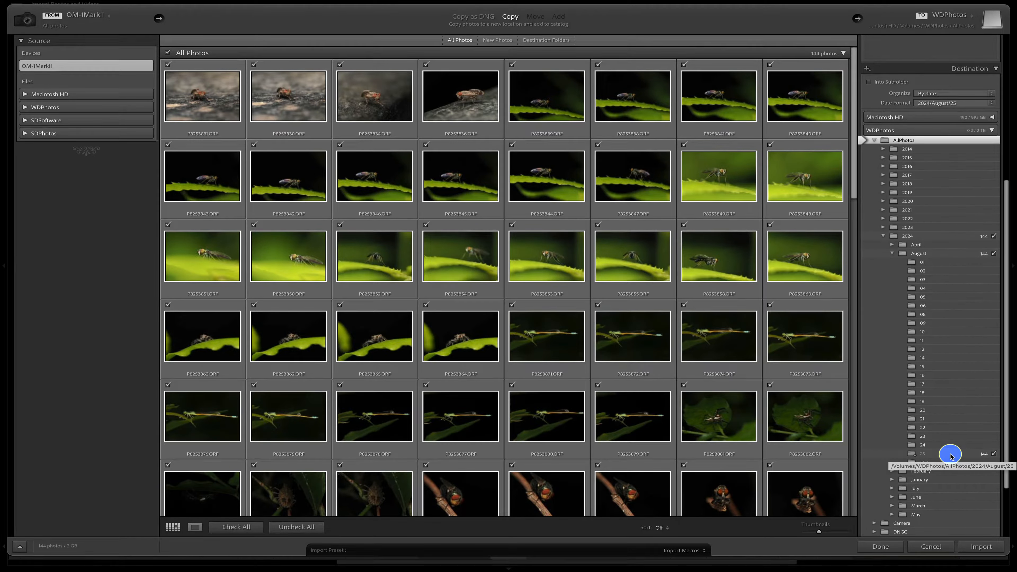
click(982, 547)
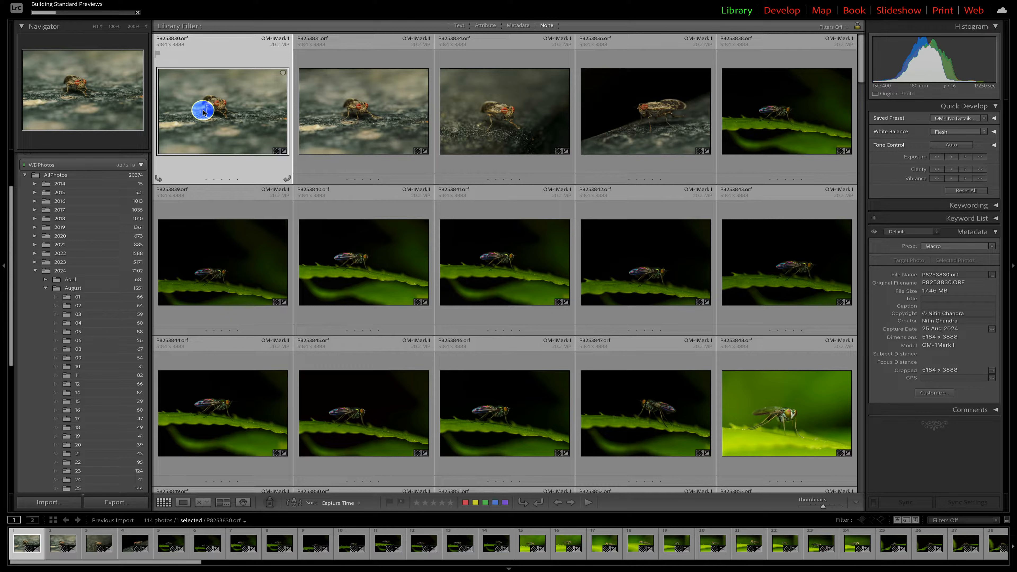
Open P8253830 in Loupe view, check the fly's focus at 200%, and flag the photo as rejected
double_click(227, 110)
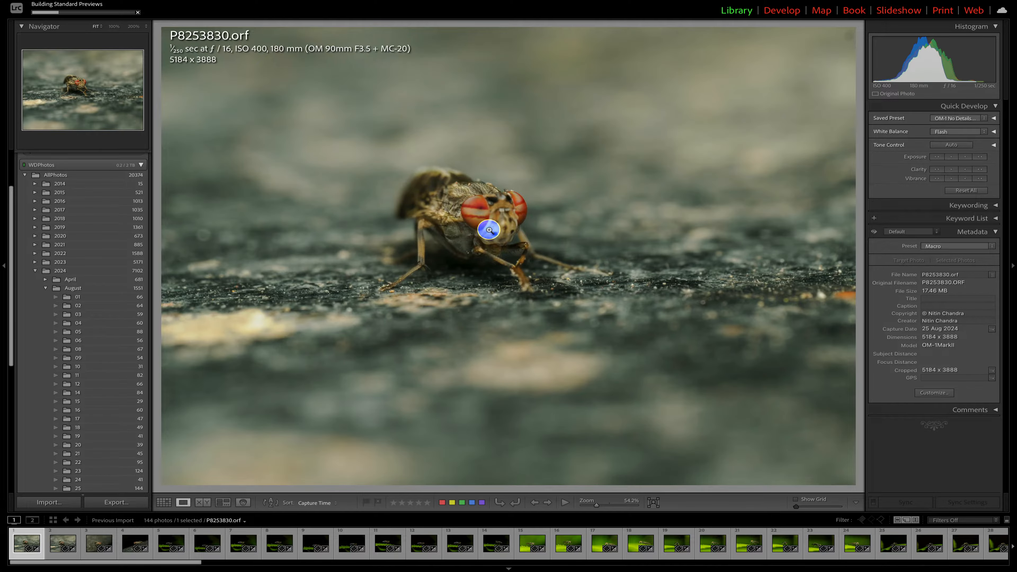
click(489, 230)
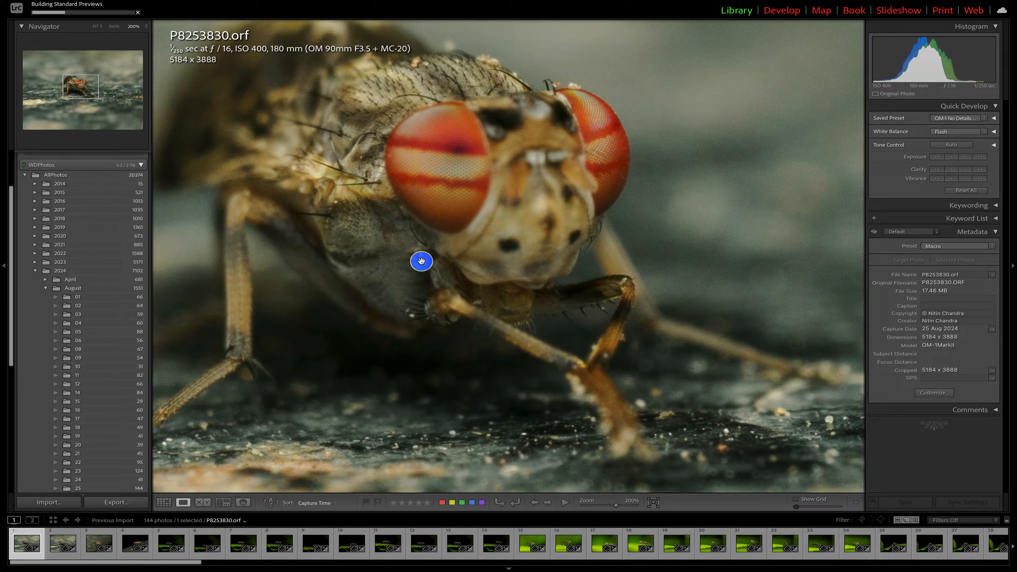
click(421, 261)
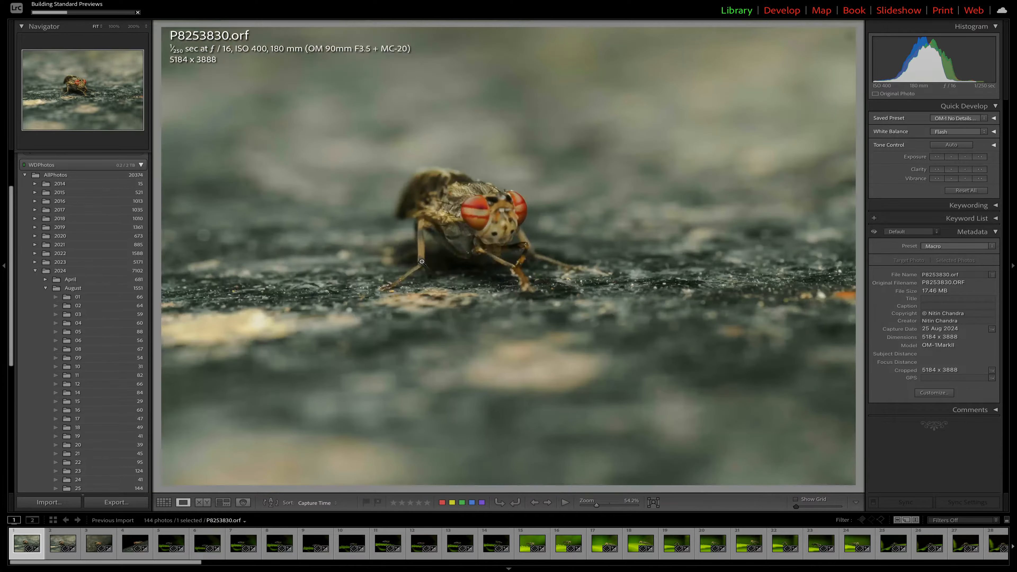
key(x)
Check the fly's eyes in P8253831 at 200% and flag P8253834 as rejected
key(Right)
click(508, 250)
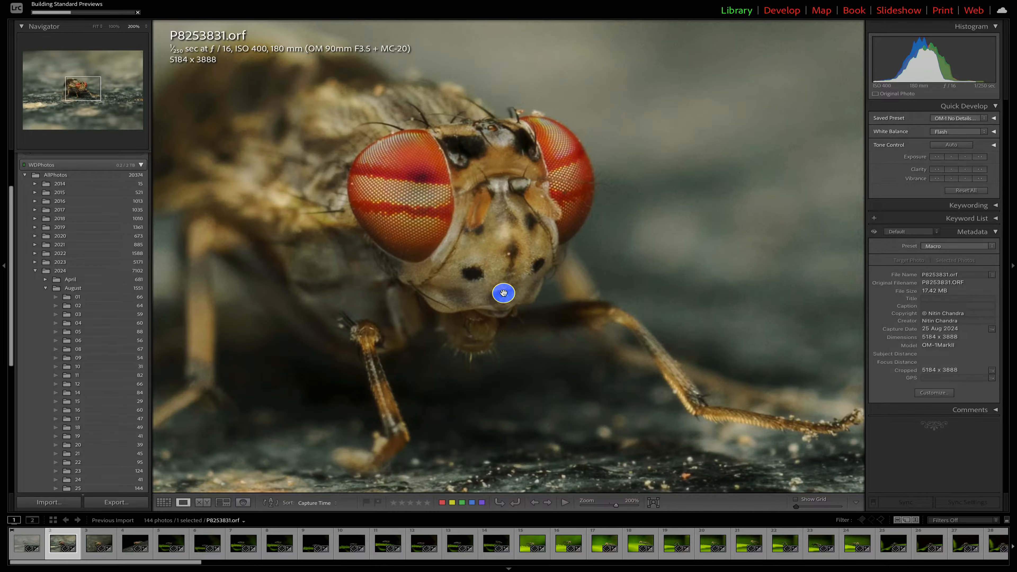
click(504, 293)
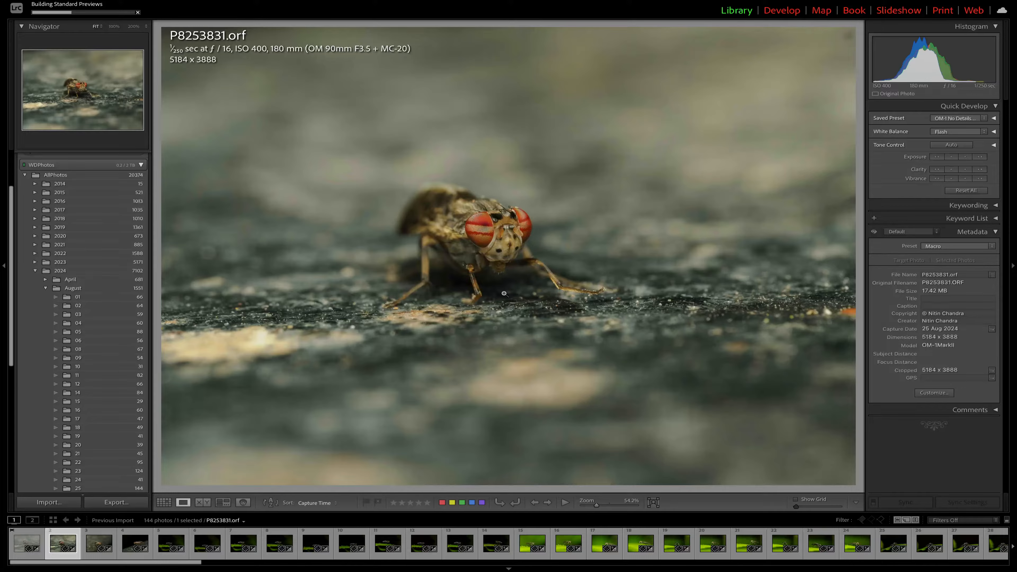
key(Right)
click(511, 269)
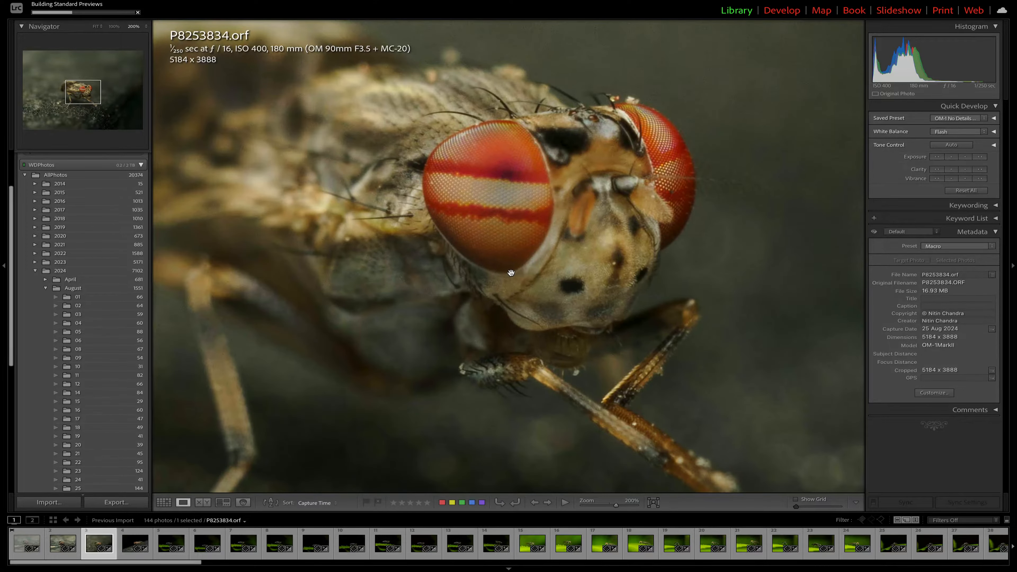
key(x)
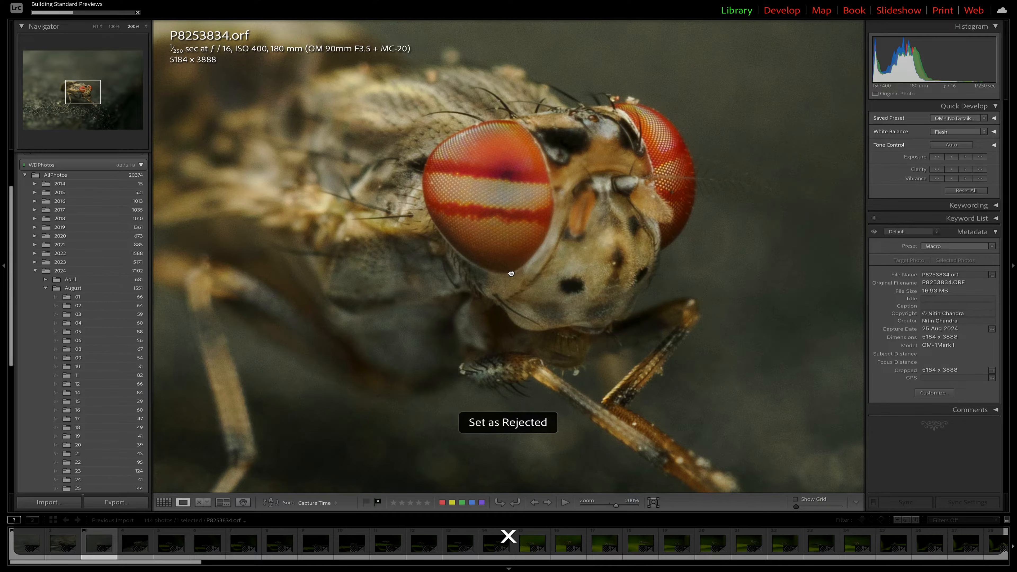
click(511, 272)
Review P8253836 and P8253838 up close, and reject P8253839, P8253840 and P8253841
key(Right)
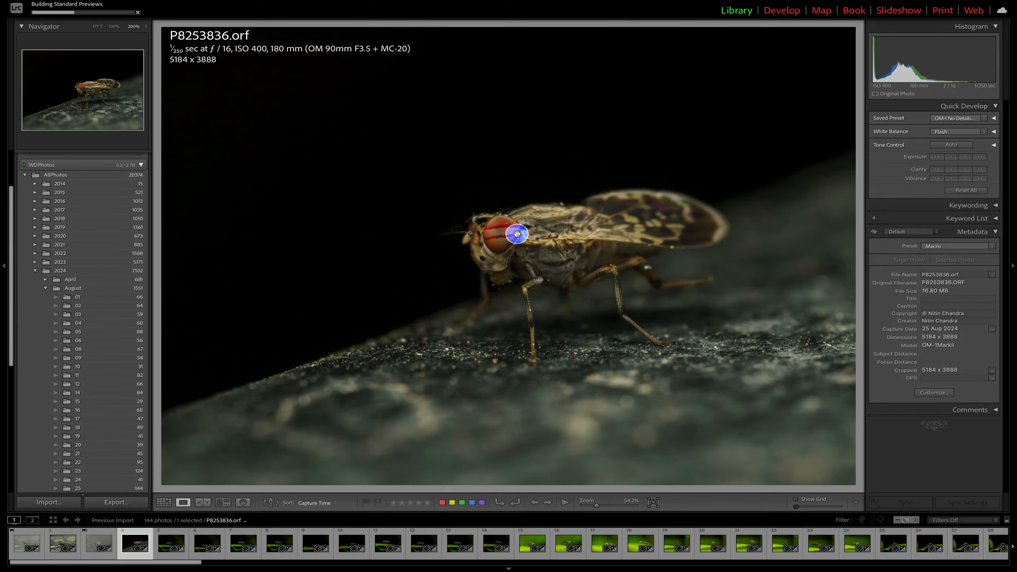
click(517, 234)
key(Right)
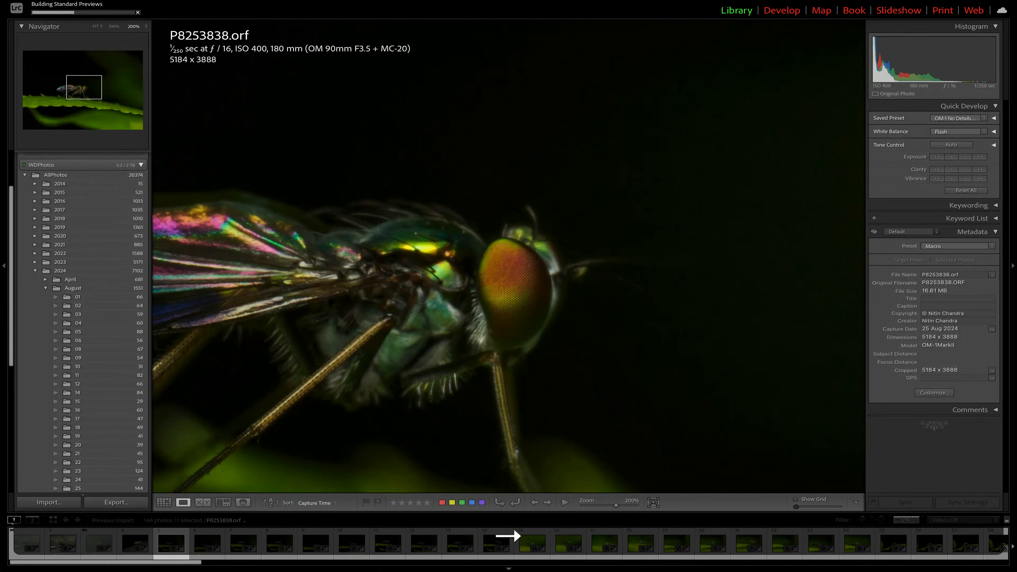
drag(516, 295, 745, 227)
key(Right)
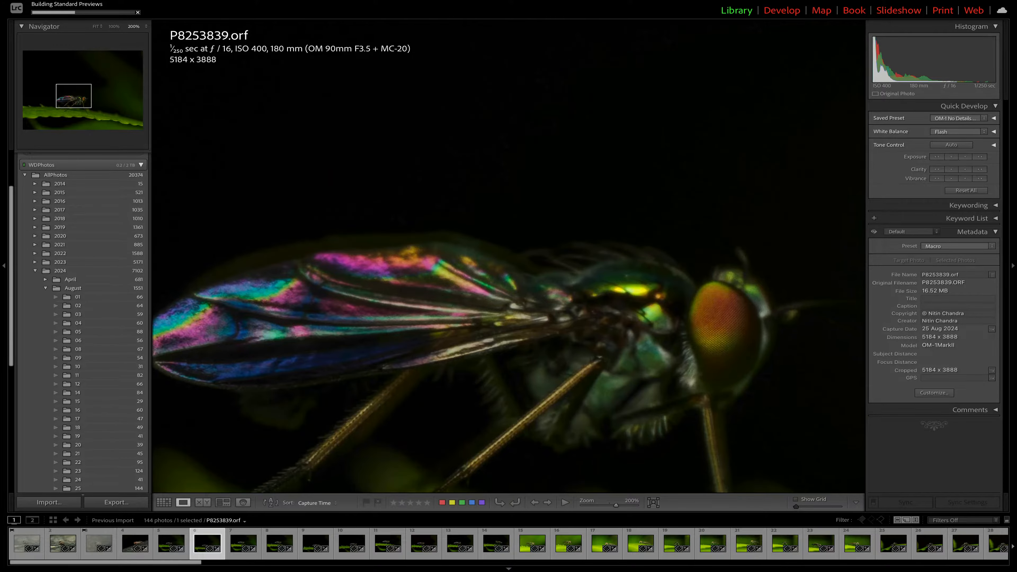
key(x)
key(x)
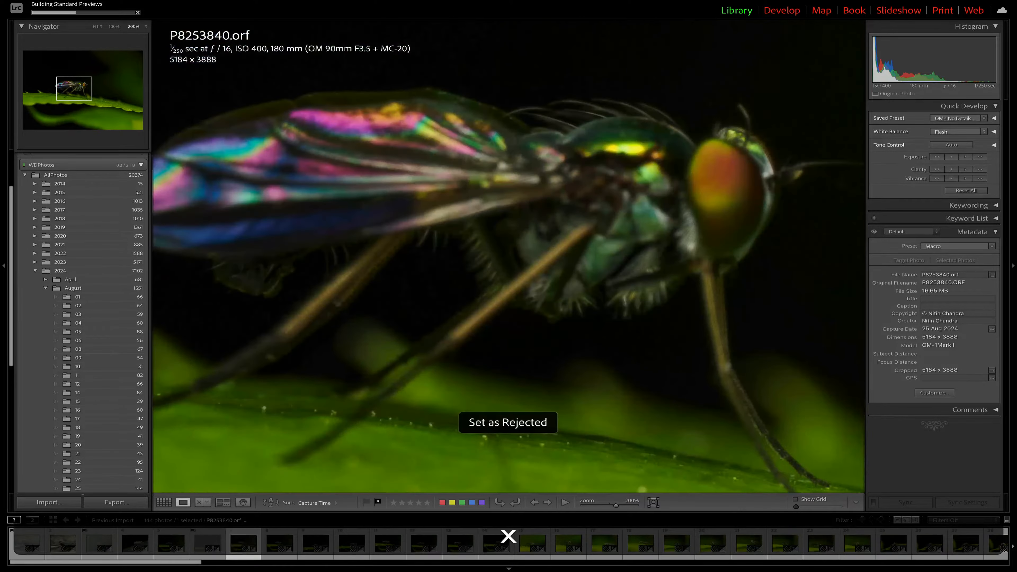
key(x)
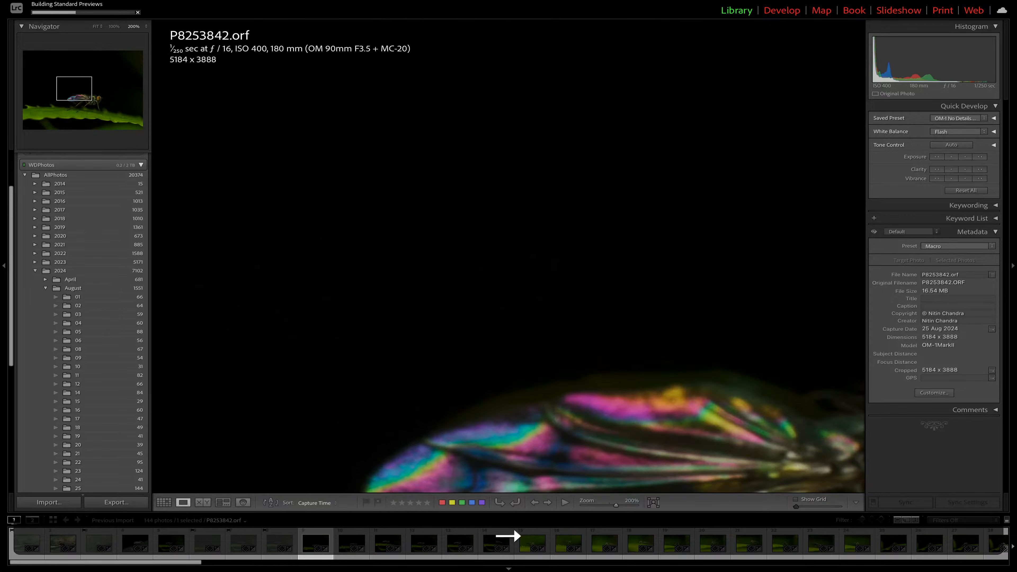
Check the focus on the fly's head in P8253842 and reject the photo
scroll(509, 256, right, 7)
scroll(509, 257, down, 5)
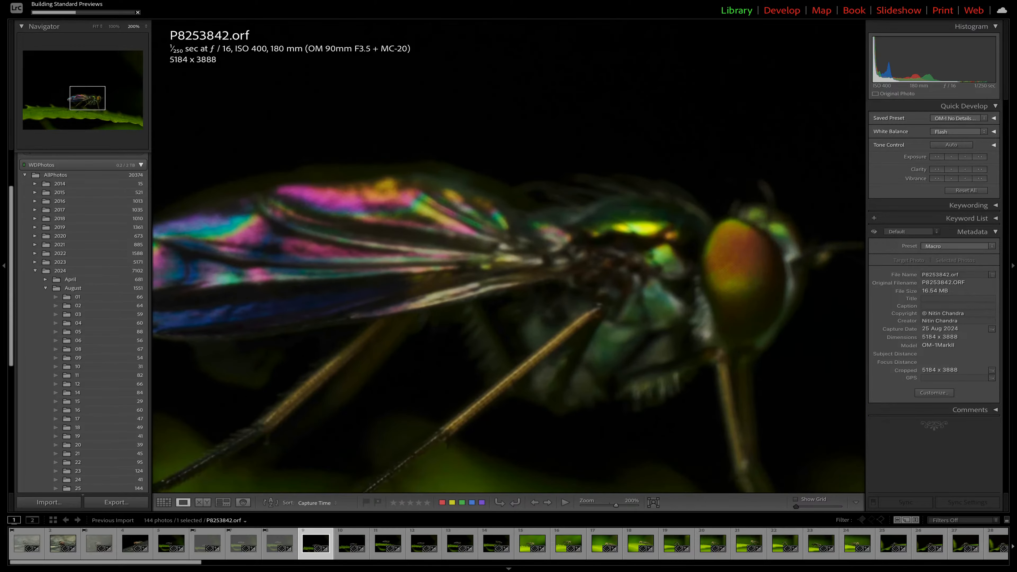
key(x)
key(Right)
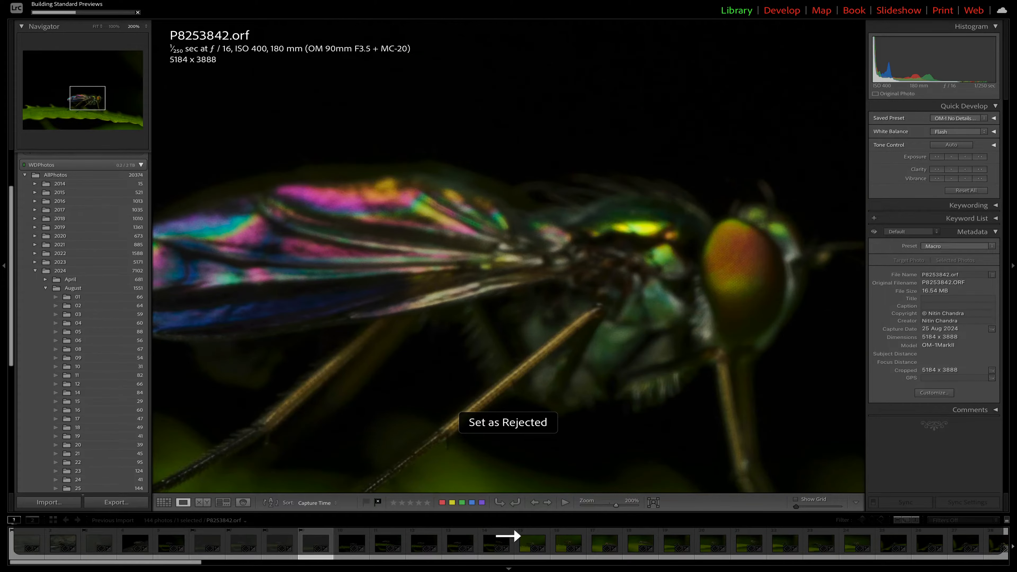
Review P8253843 at 200% and flag P8253844 as rejected
scroll(509, 256, right, 2)
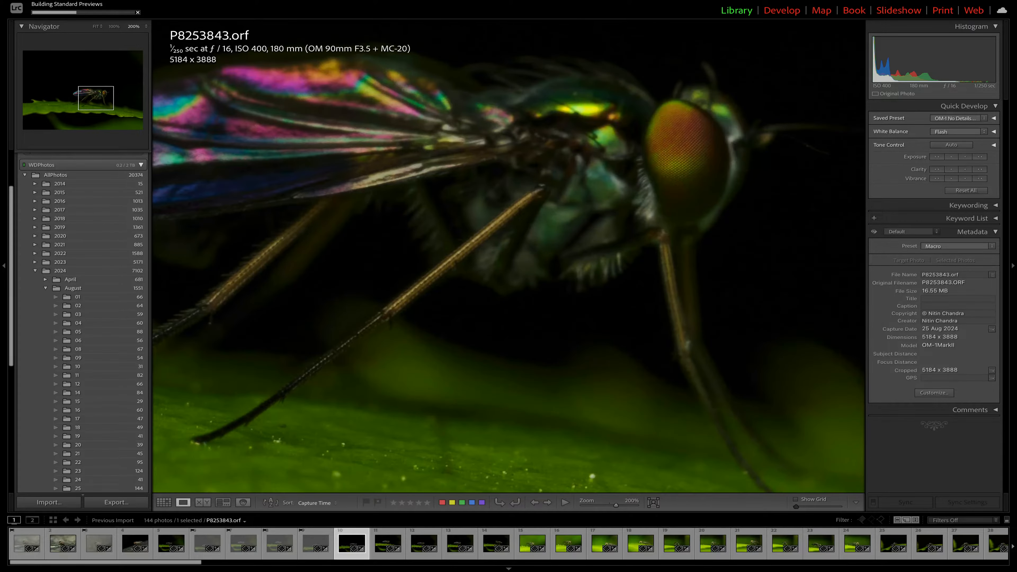
key(Right)
click(519, 214)
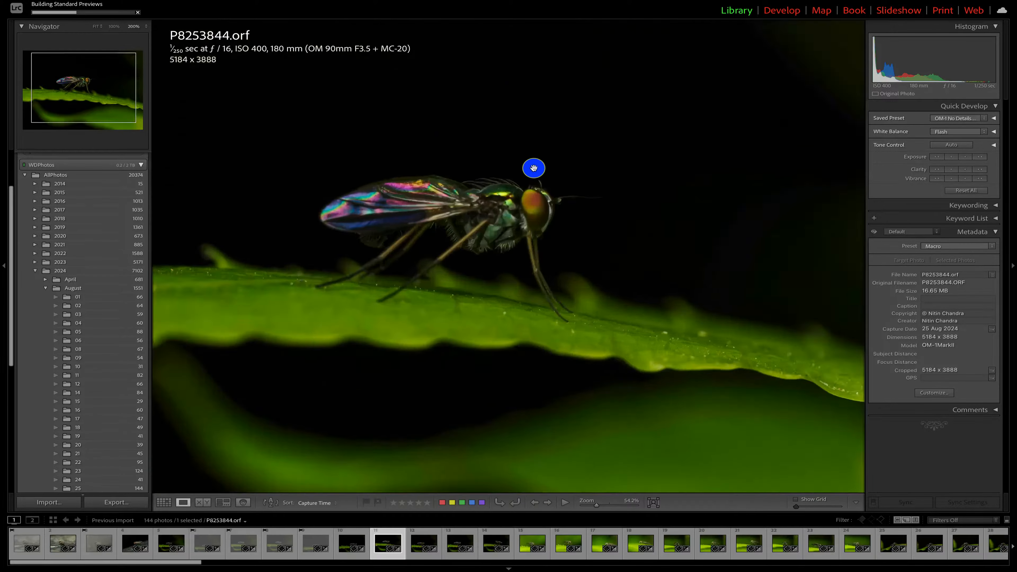
click(534, 168)
key(x)
key(Right)
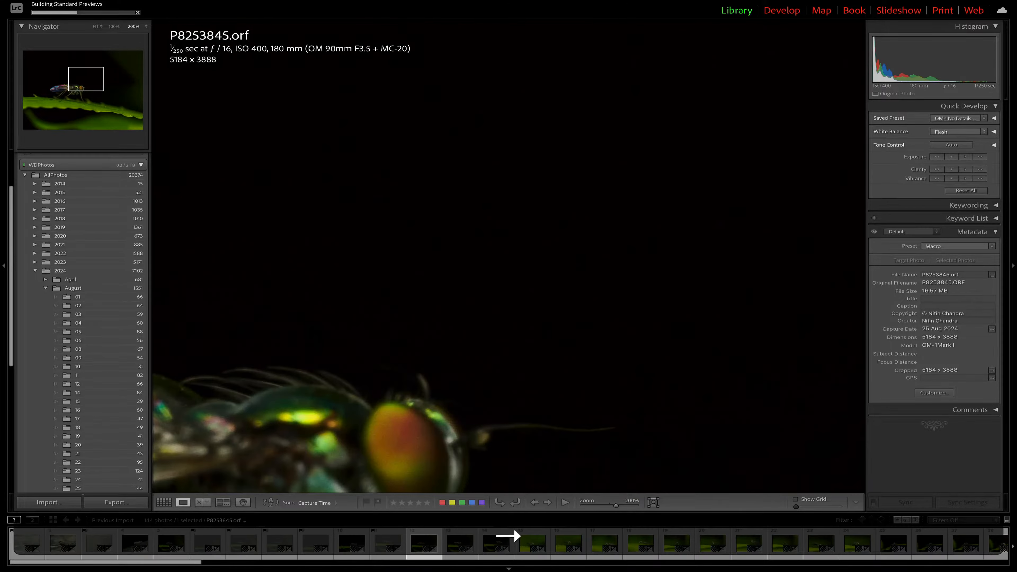
Check the fly's eye in P8253845 and reject this photo and the next two, P8253846 and P8253847
scroll(540, 300, down, 5)
key(x)
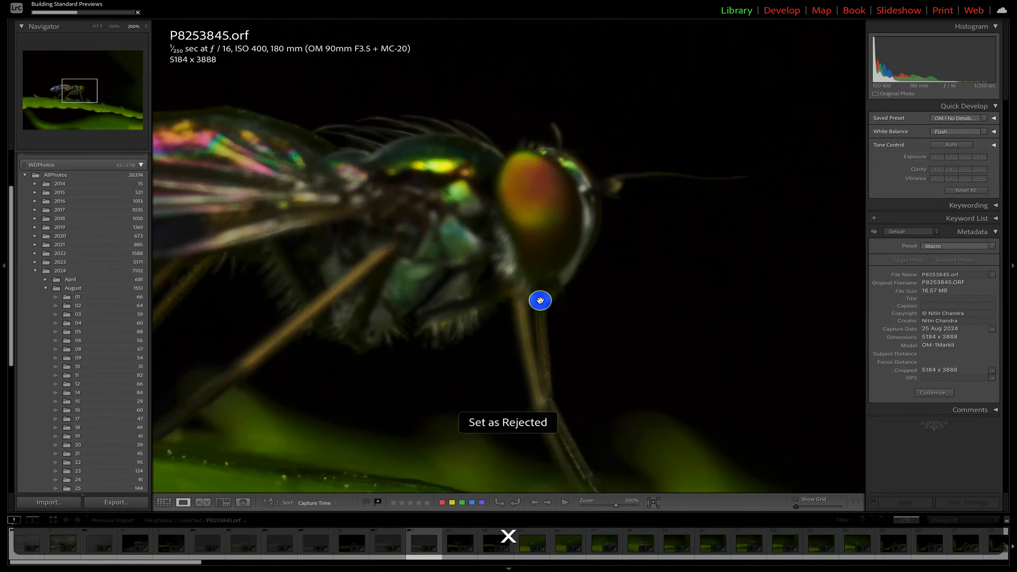
key(Right)
key(x)
key(Right)
key(x)
key(Right)
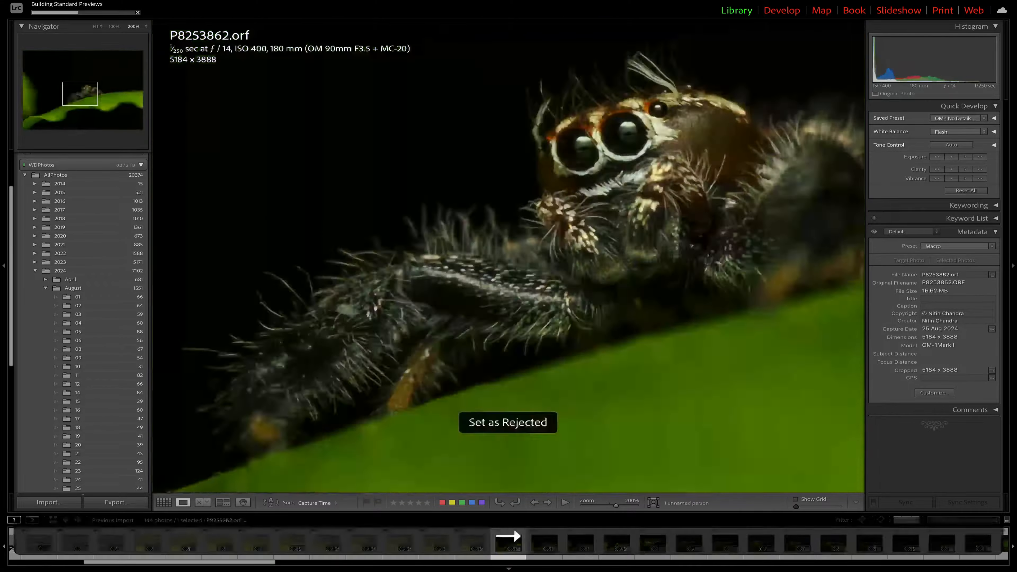
Continue culling from the jumping spider photo P8253862 through P8253895, checking focus up close and rejecting unwanted shots
key(Right)
key(Right)
key(Right)
key(Right)
key(Right)
key(u)
click(531, 266)
key(Right)
click(531, 266)
key(Right)
key(Right)
key(Right)
click(547, 325)
click(569, 232)
key(Right)
key(x)
key(Right)
key(Right)
key(Right)
key(Right)
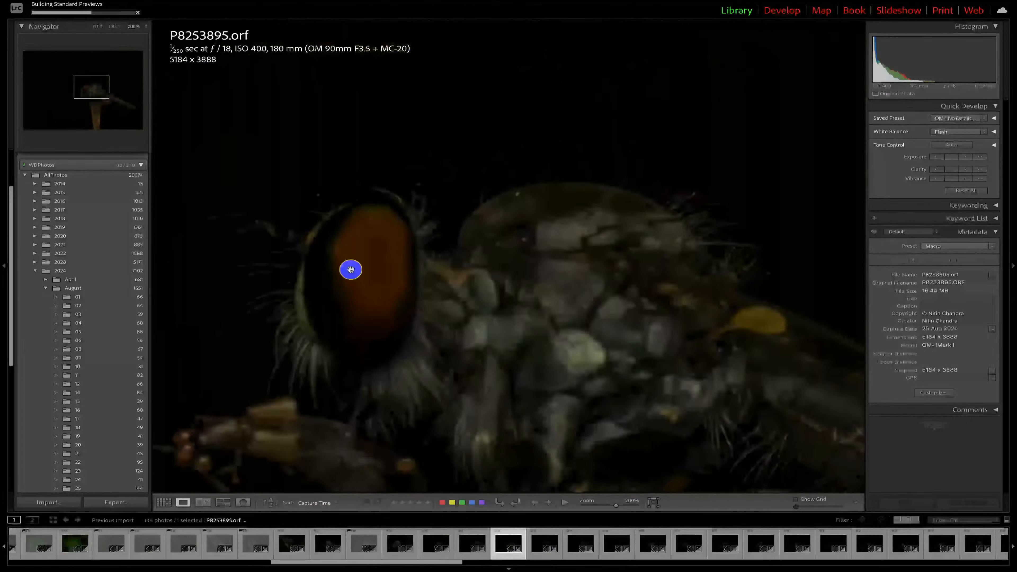
Cull the photos from P8253895 through P8253913, checking sharpness at 200% and rejecting unwanted shots
key(Right)
key(Right)
key(Right)
key(Right)
key(Right)
key(Right)
key(Right)
key(x)
key(Right)
key(Right)
key(Right)
key(Right)
key(x)
key(Right)
key(Right)
key(Right)
click(475, 257)
click(532, 224)
key(Right)
key(Right)
key(Right)
key(Right)
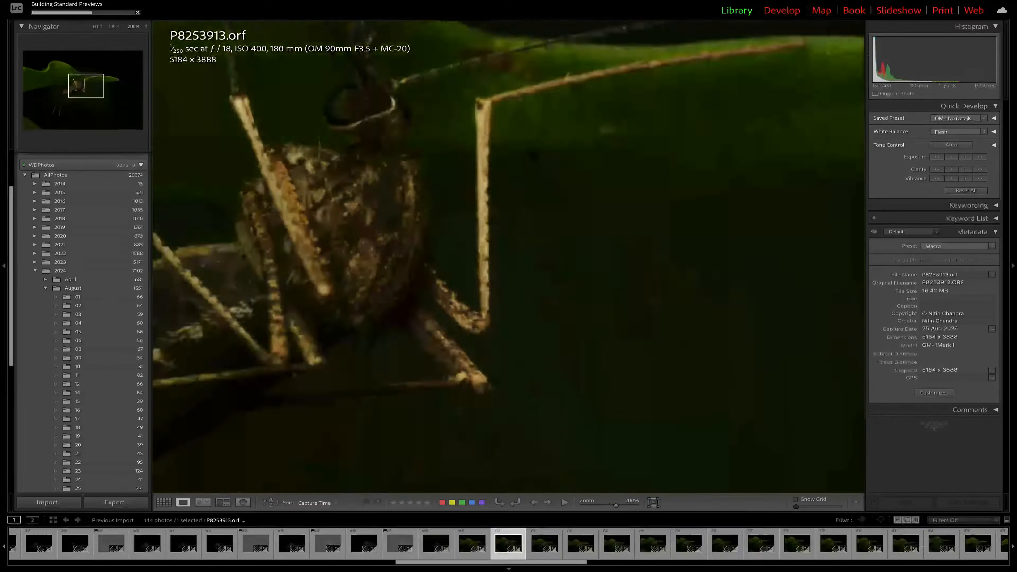
Review the remaining photos up to the mantis shot P8253977 and return to the Grid view
key(Right)
key(Right)
key(Right)
key(Right)
key(Right)
key(Right)
key(Right)
key(Right)
key(Right)
key(Right)
key(Right)
key(Right)
key(Right)
key(Right)
key(Right)
key(Right)
key(Right)
key(Right)
key(Right)
key(Right)
key(g)
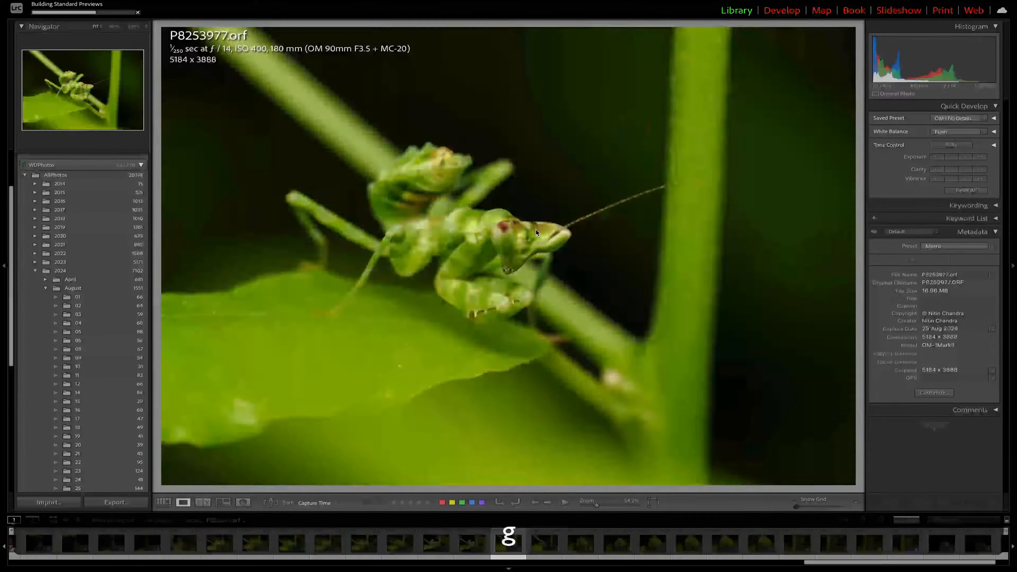
key(g)
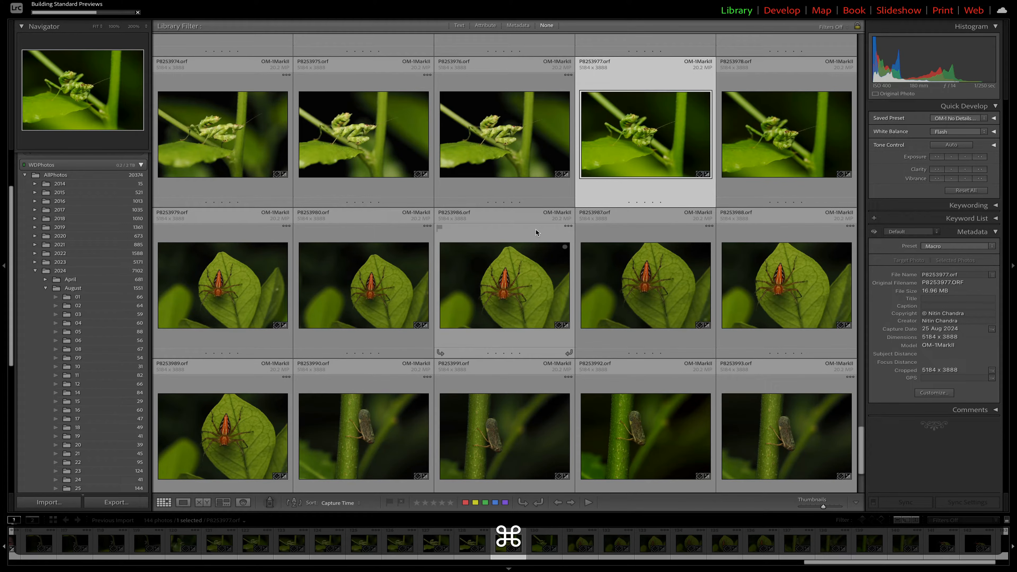
Delete all the rejected photos from disk
key(super+BackSpace)
click(521, 236)
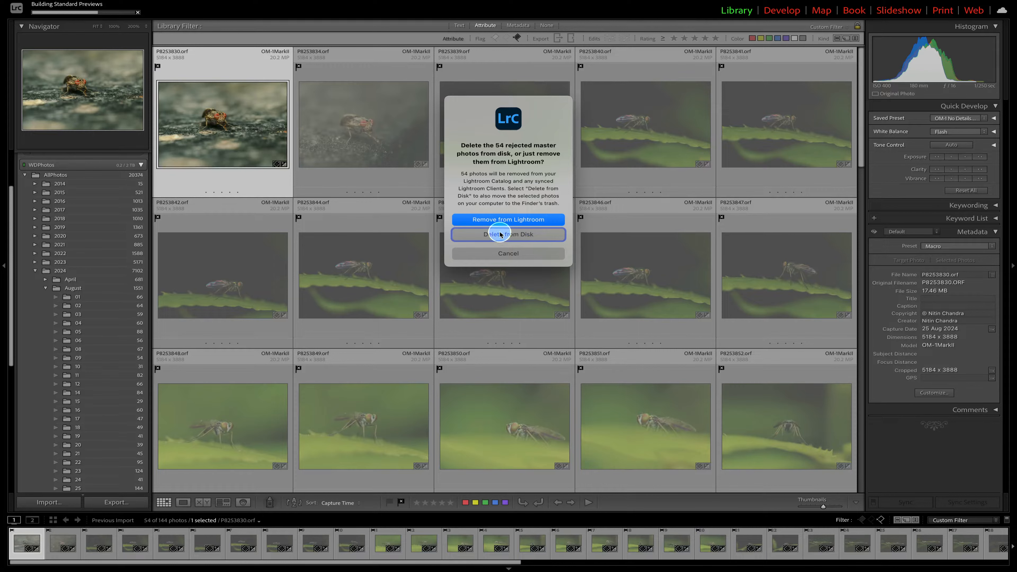
click(516, 237)
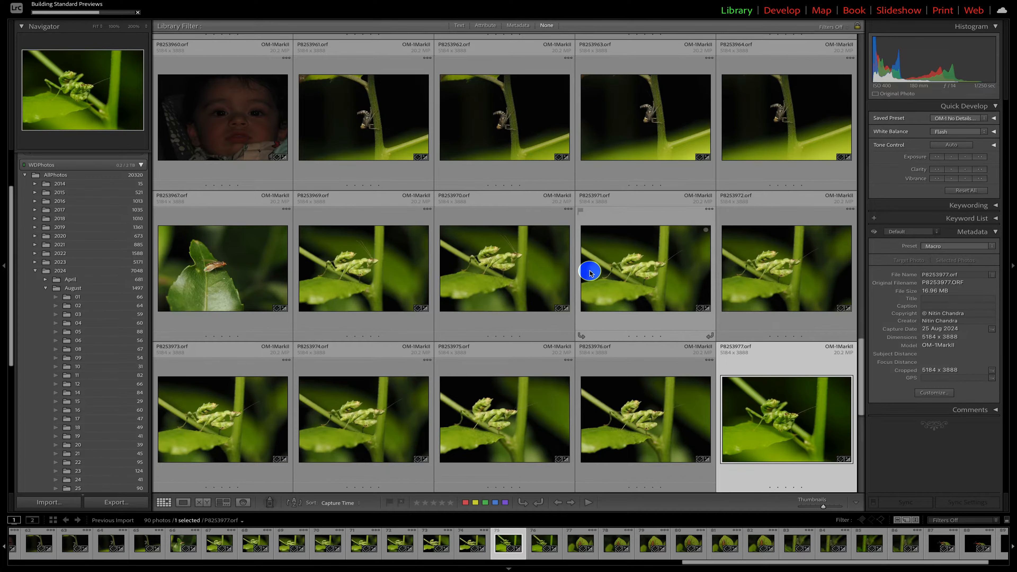
Select P8253991, show its file in Finder, and close the Finder window
scroll(590, 272, down, 5)
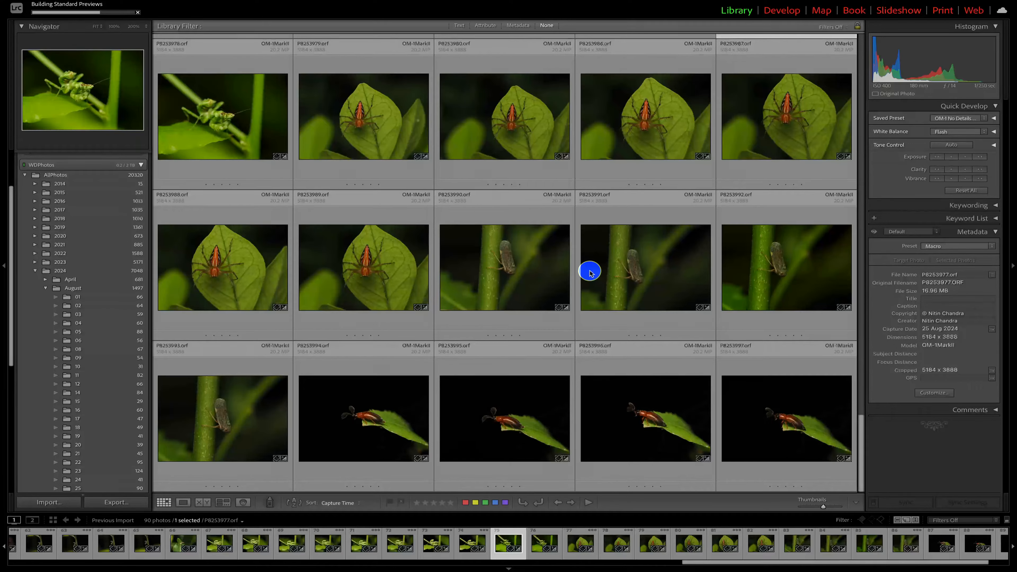
click(626, 324)
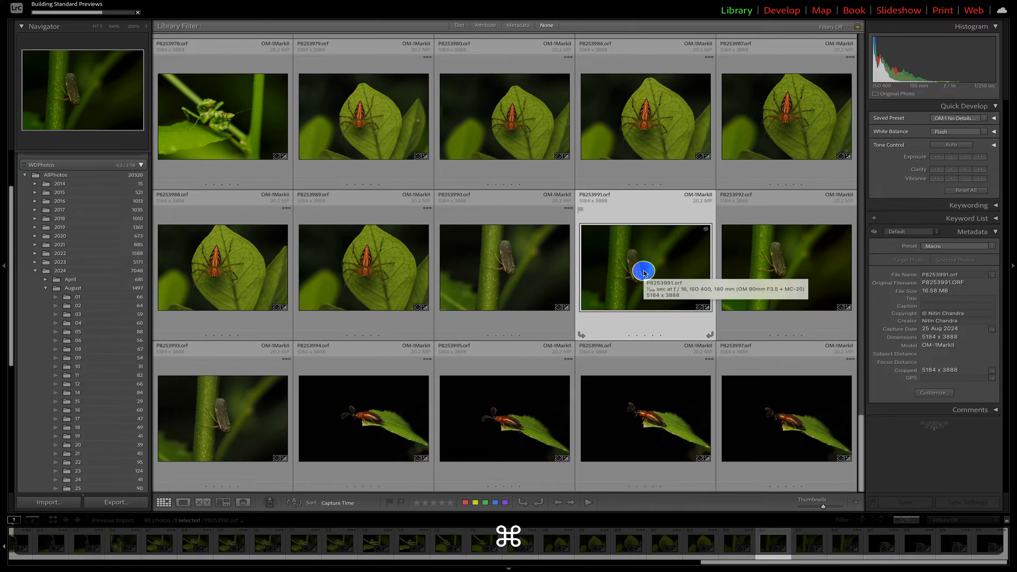
key(super+r)
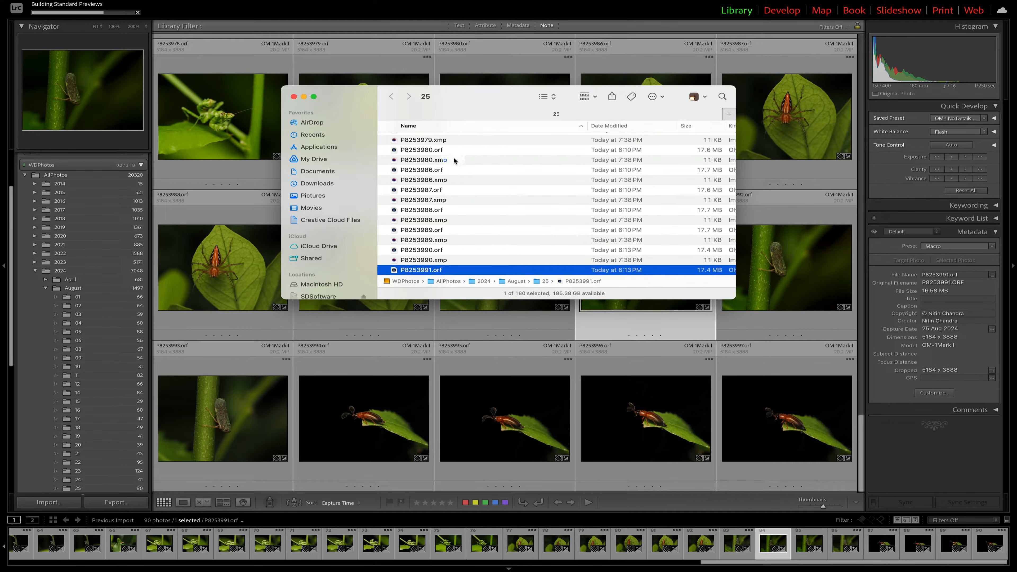
key(super+w)
Show the P8253991 file in Finder again and go up to the enclosing August folder
click(614, 250)
right_click(616, 252)
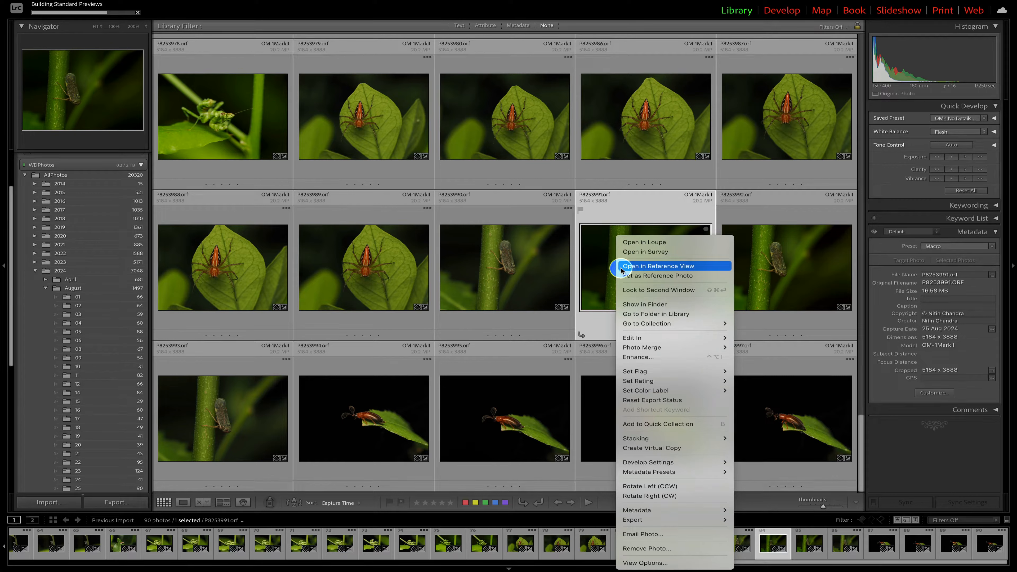
click(627, 305)
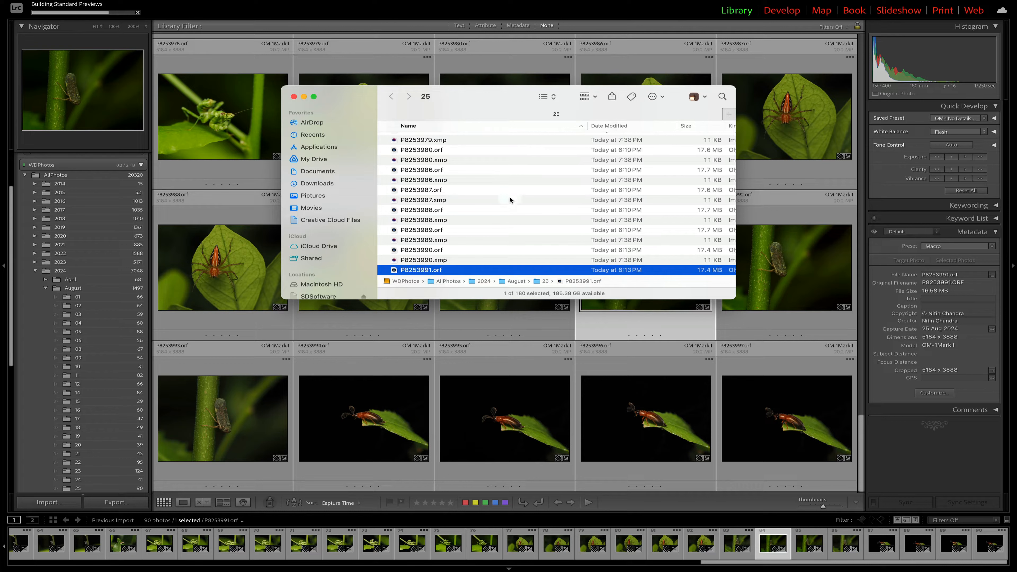
key(super)
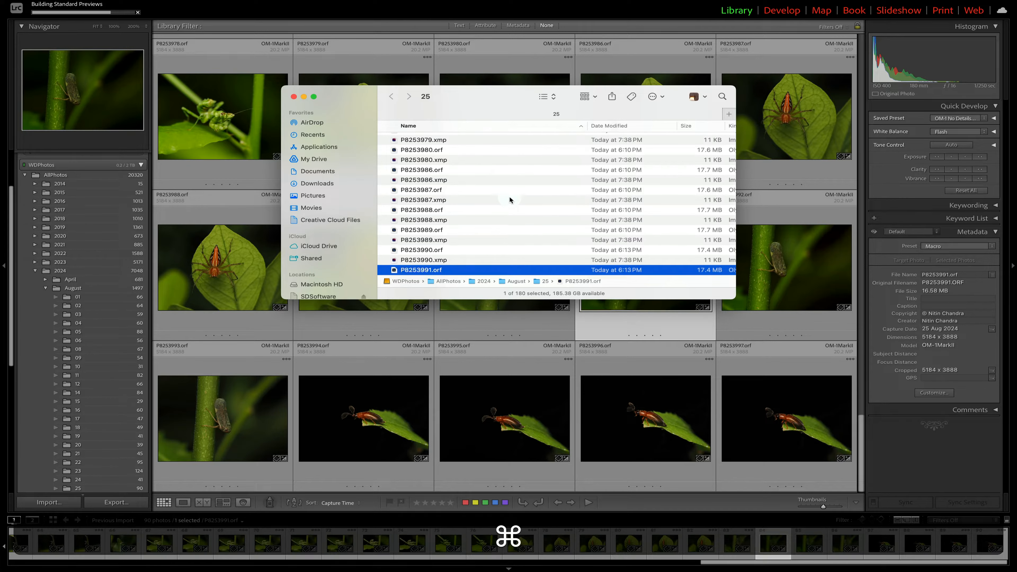
key(super+Up)
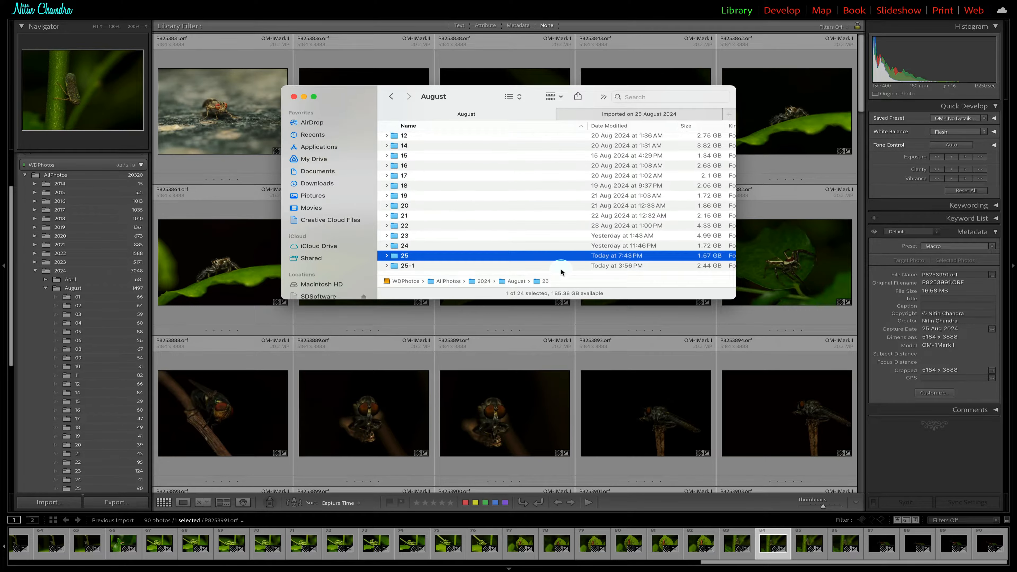
Quit Lightroom Classic and launch DxO PureRAW 4
click(616, 349)
key(super+q)
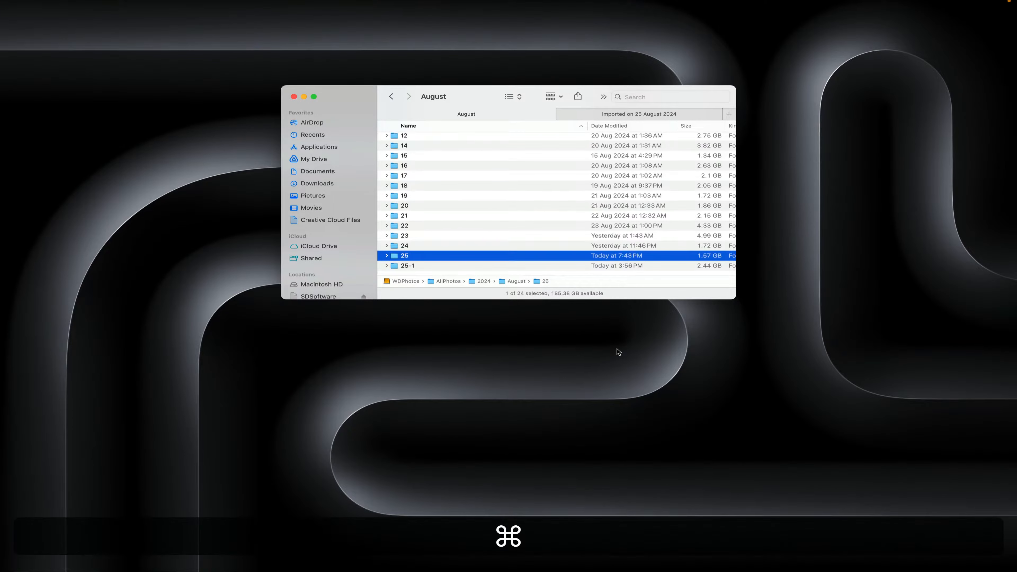
key(super+space)
text(dx)
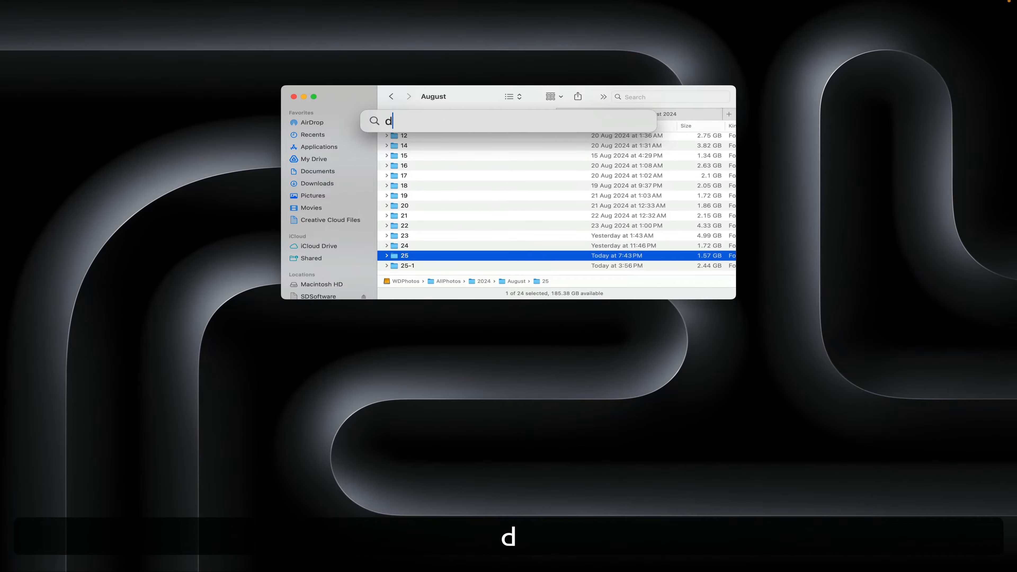
key(Return)
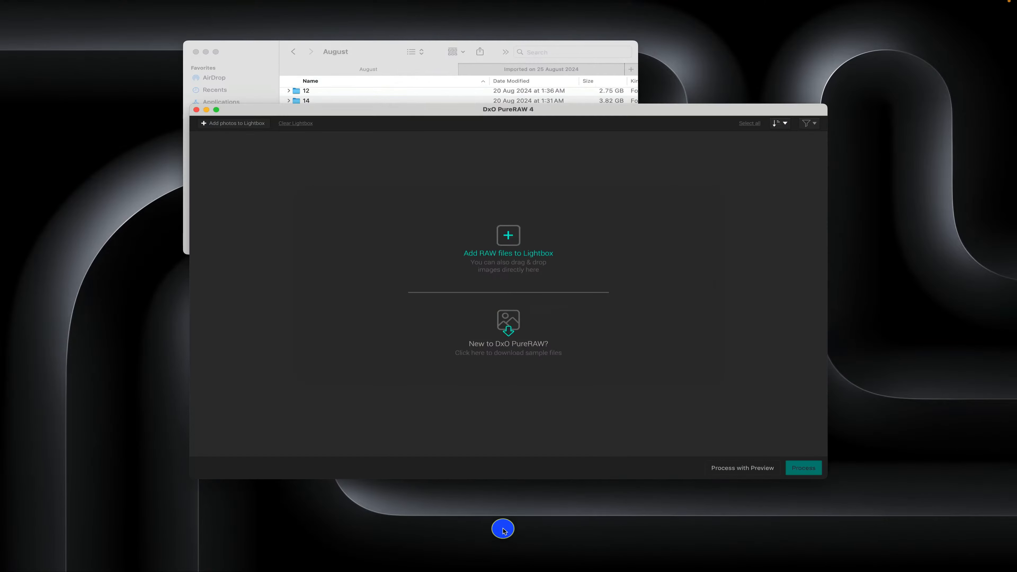
Add the August folder 25 to the PureRAW lightbox and process all its photos with the current DeepPRIME XD2 and DNG output settings
click(277, 43)
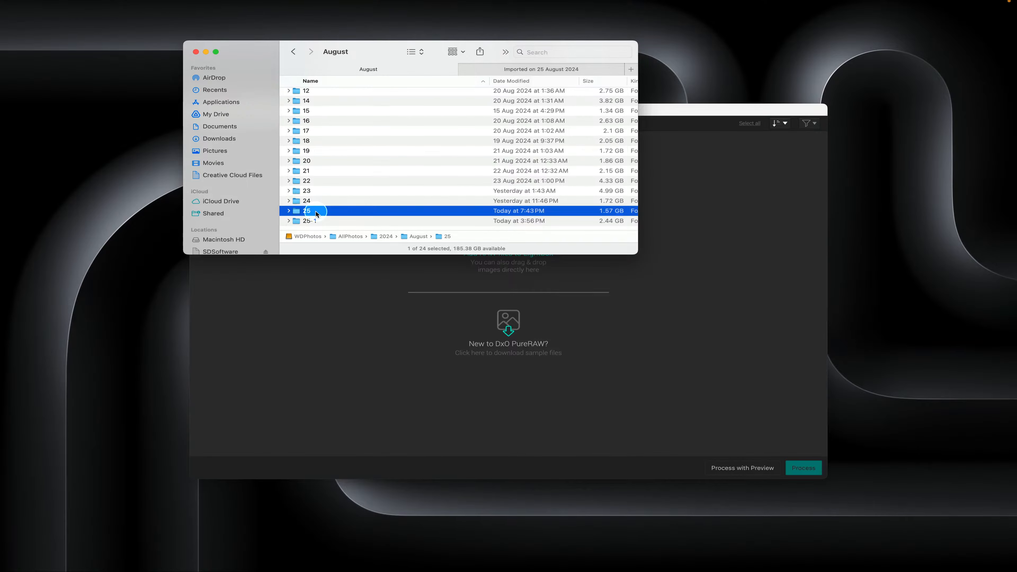
drag(316, 214, 366, 375)
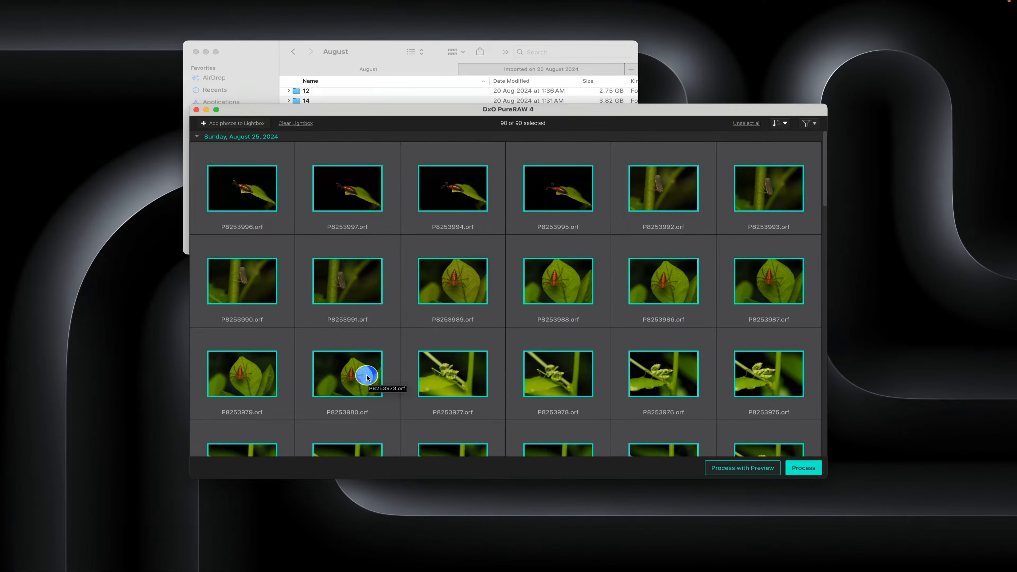
click(815, 470)
mouse_move(491, 223)
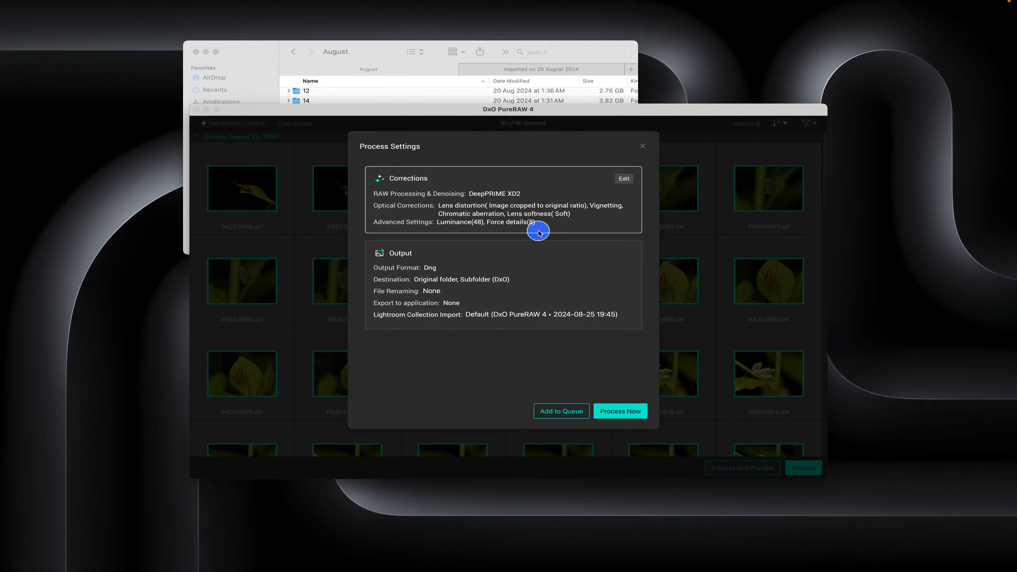
mouse_move(441, 267)
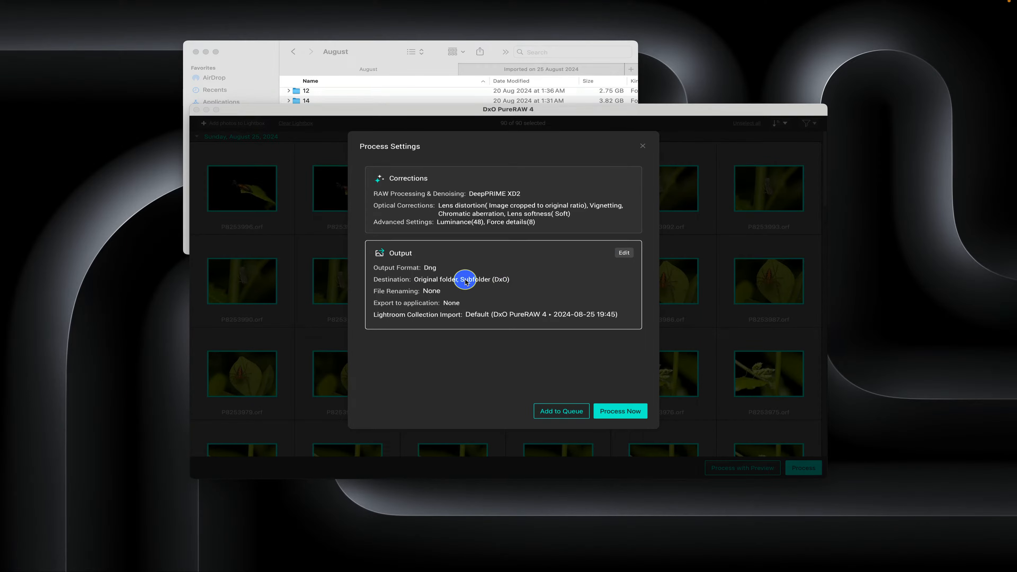
click(614, 413)
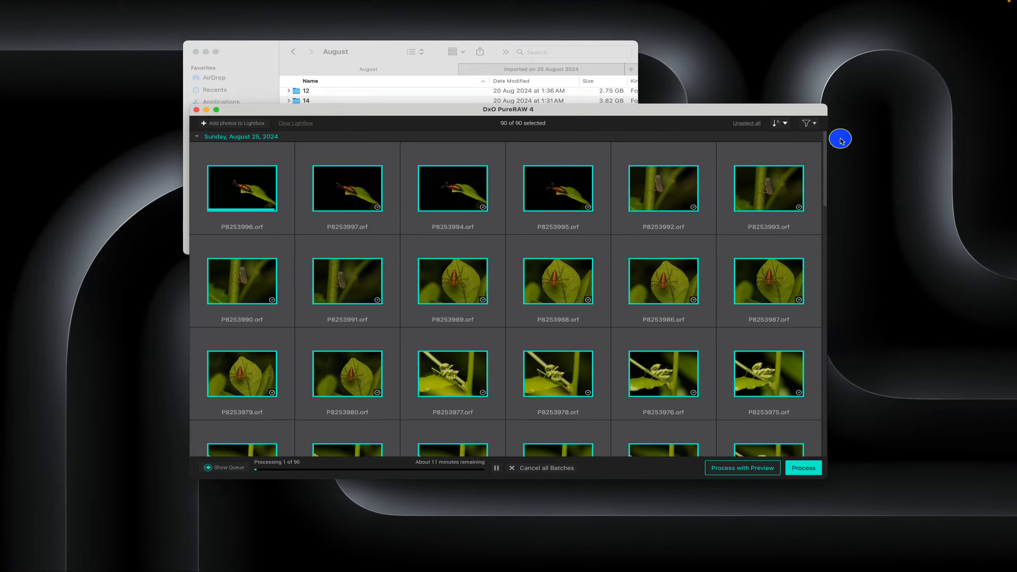
Filter the lightbox photos during processing, and quit DxO PureRAW once the batch has finished
click(809, 123)
click(816, 146)
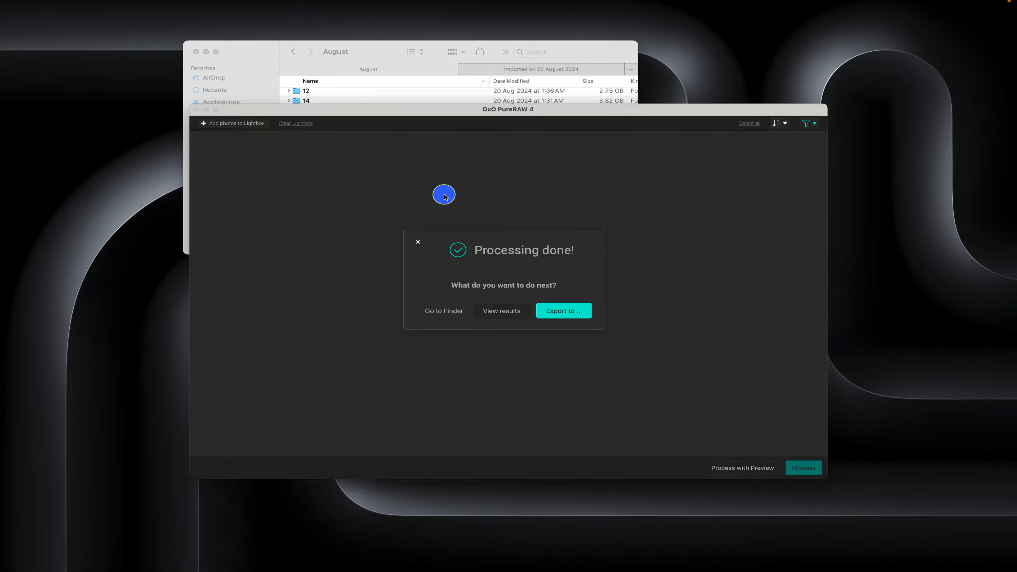
click(418, 242)
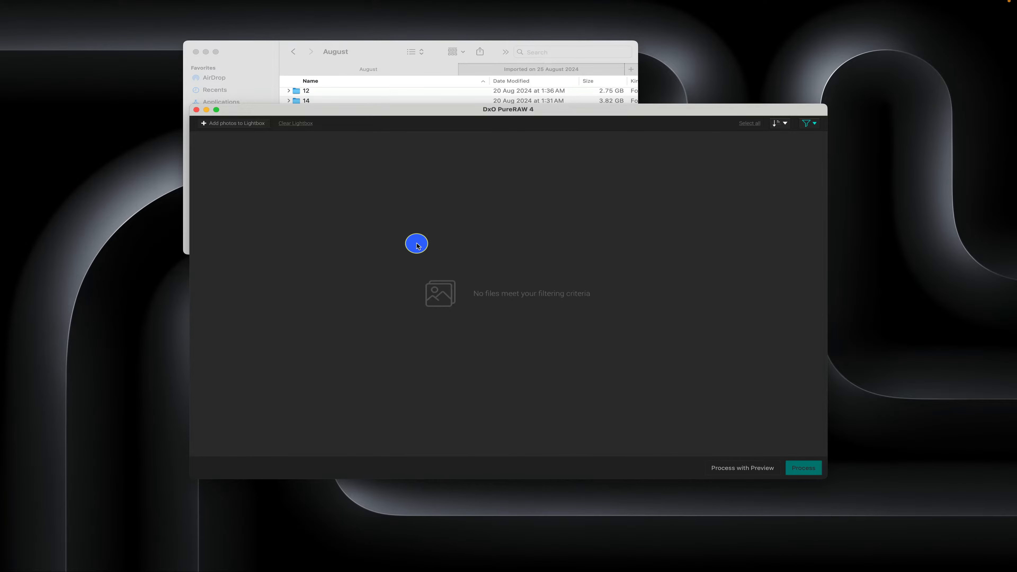
key(super+q)
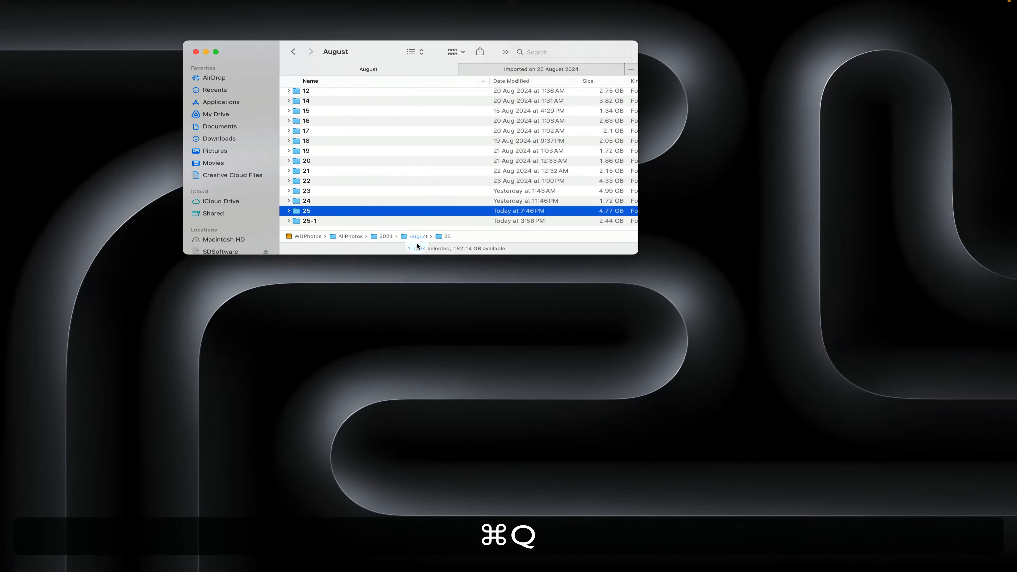
Open folder 25 in Finder, examine the processed DNG files in its DxO subfolder, and return to folder 25
double_click(350, 209)
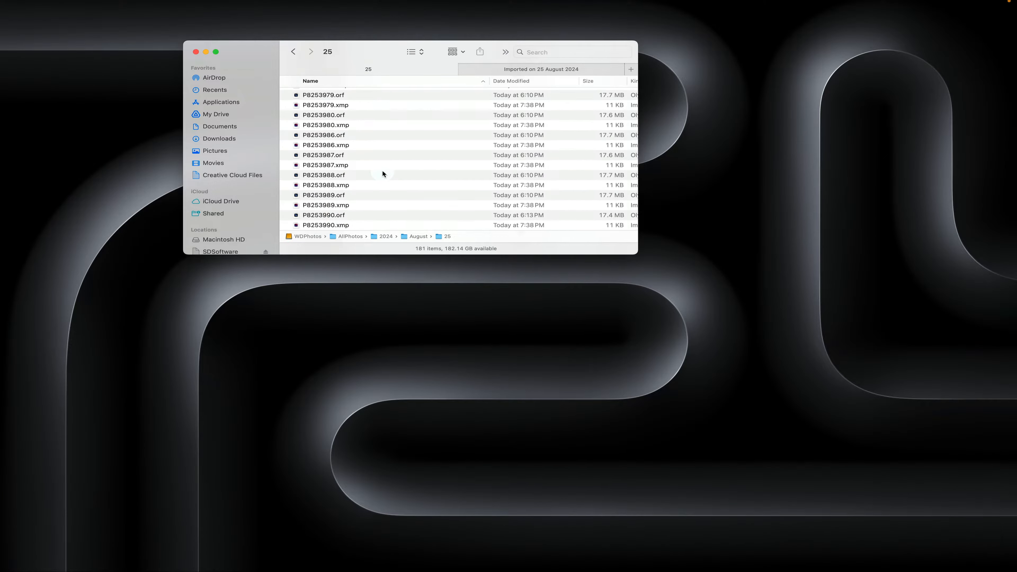
key(Down)
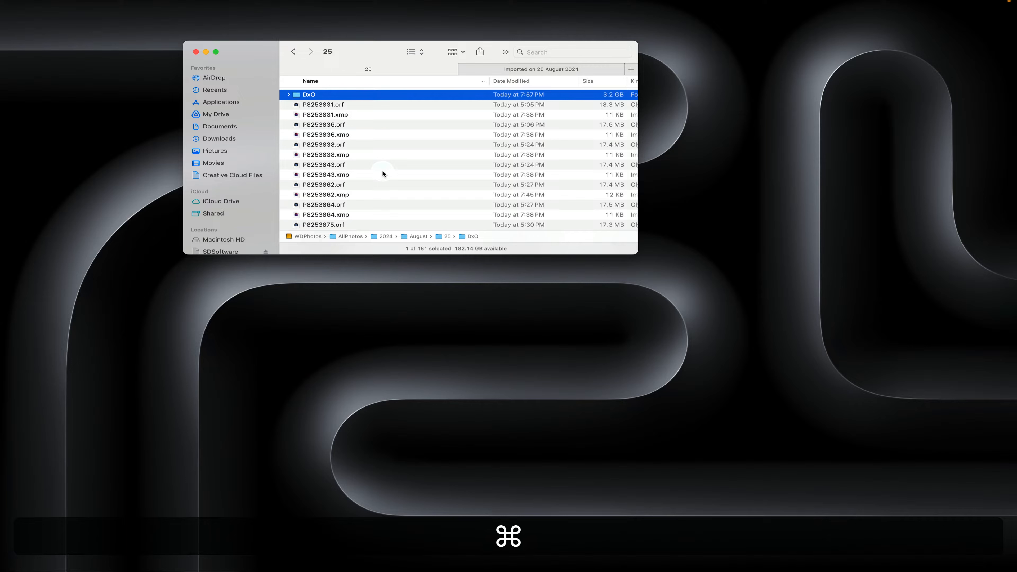
key(super+Down)
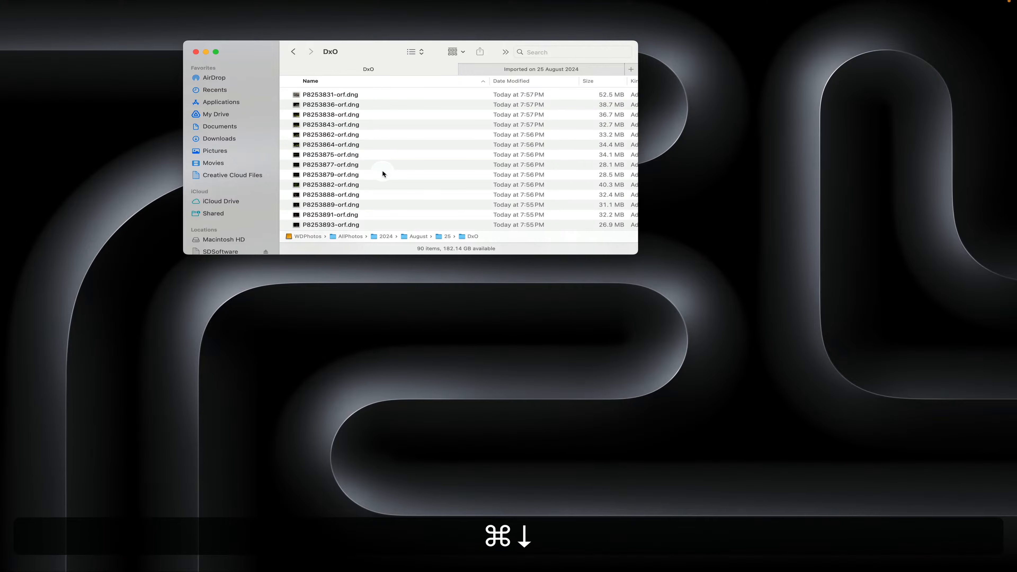
key(Down)
key(Down)
key(Down)
key(Down)
key(Down)
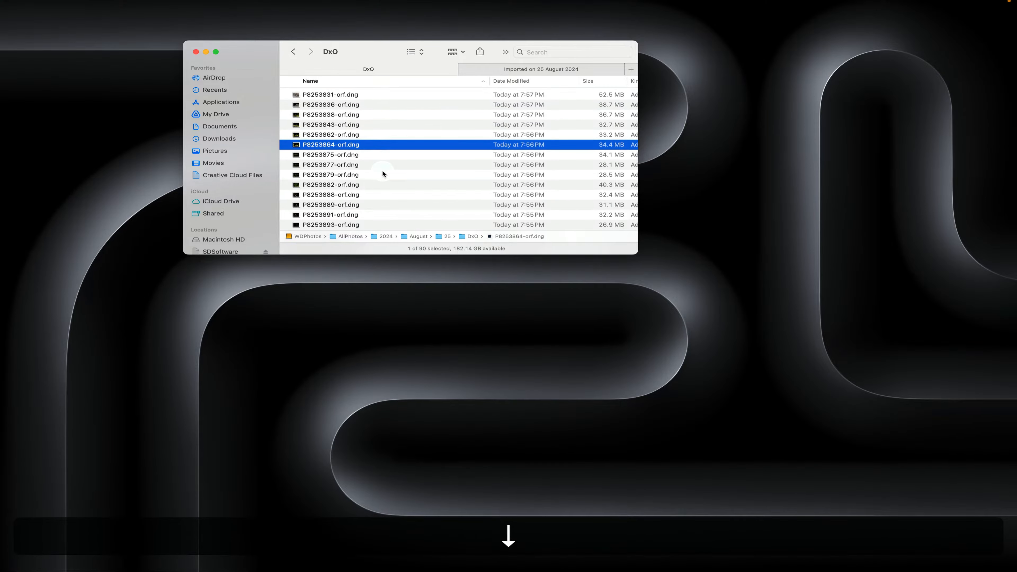
key(super+Up)
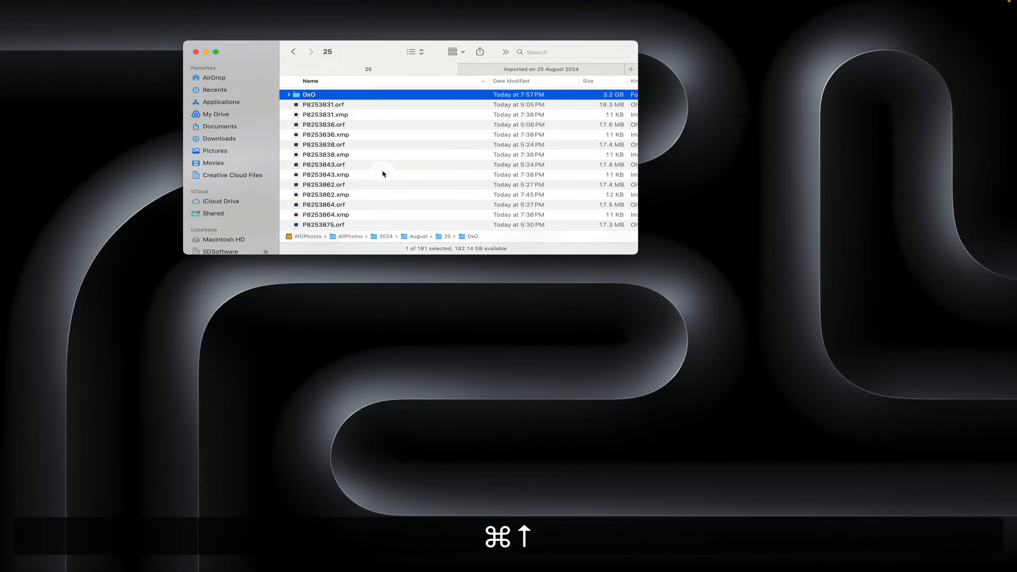
Highlight all the original ORF and XMP files from P8253831 to P8253997, and select the DxO subfolder instead
key(Down)
scroll(382, 169, down, 5)
scroll(381, 184, down, 15)
key(shift)
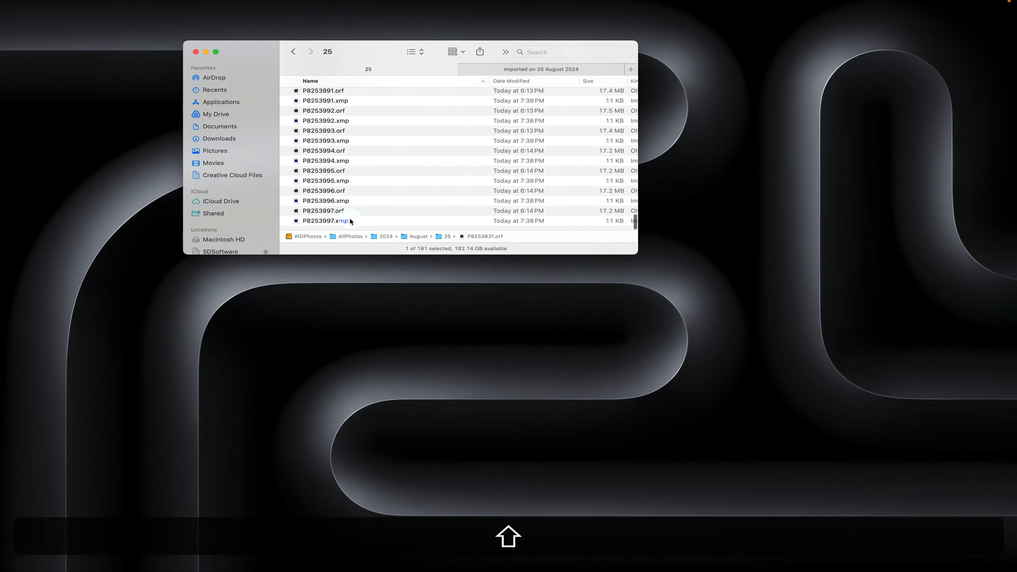
shift+click(351, 221)
scroll(361, 144, up, 20)
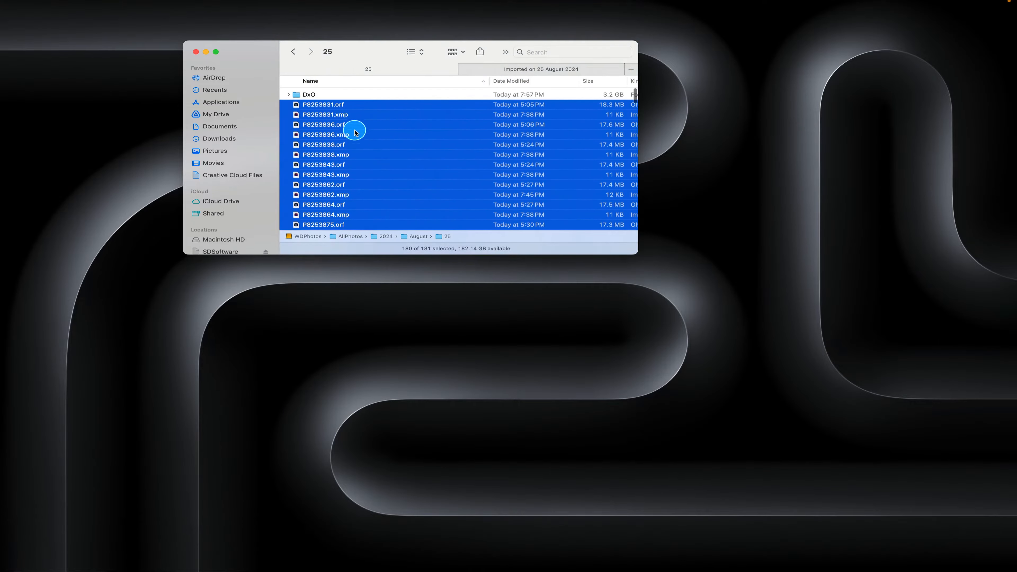
click(332, 94)
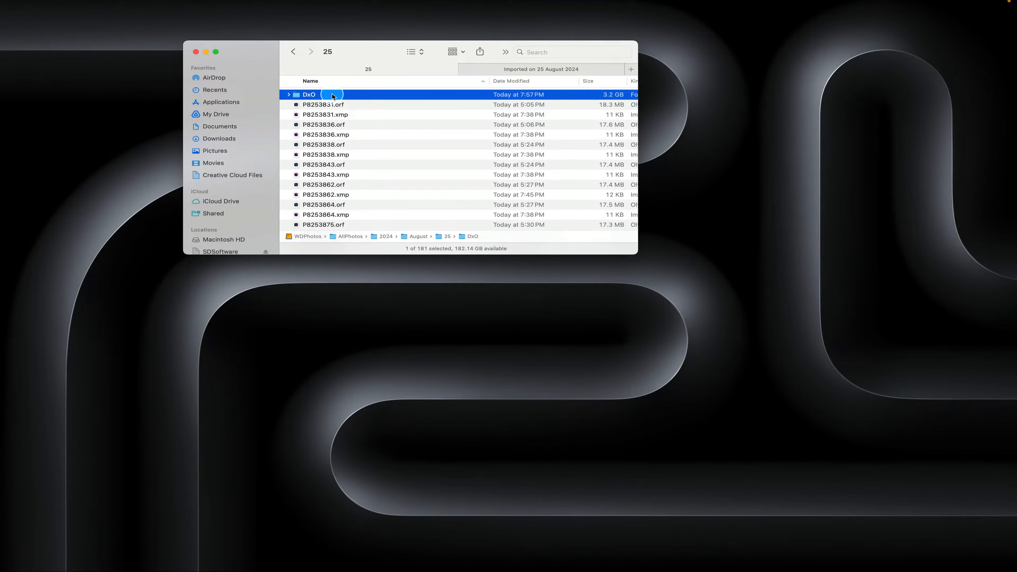
Switch back to Lightroom Classic and synchronize the August folder 25, importing new photos through the import dialog
click(295, 472)
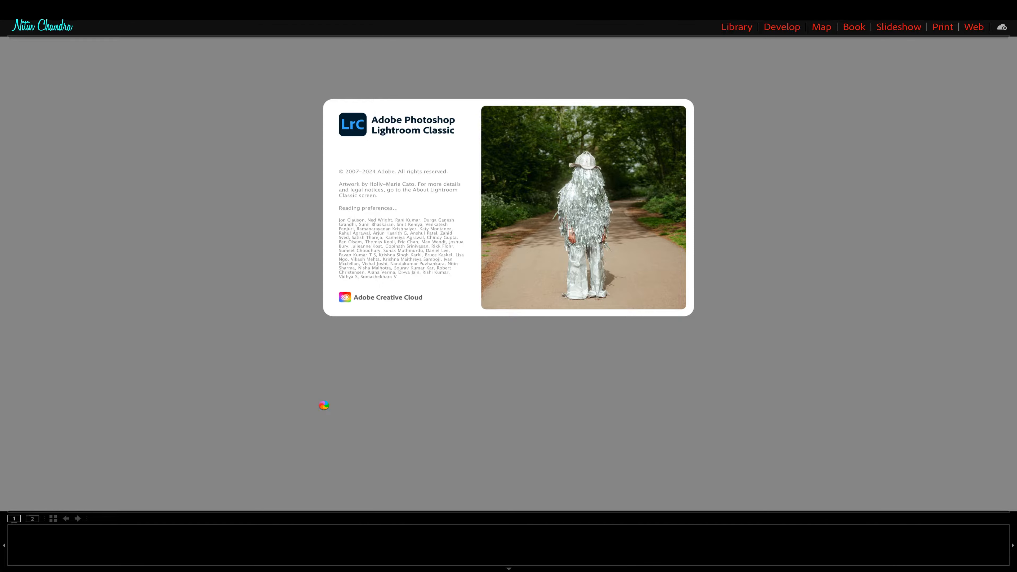
scroll(118, 415, down, 4)
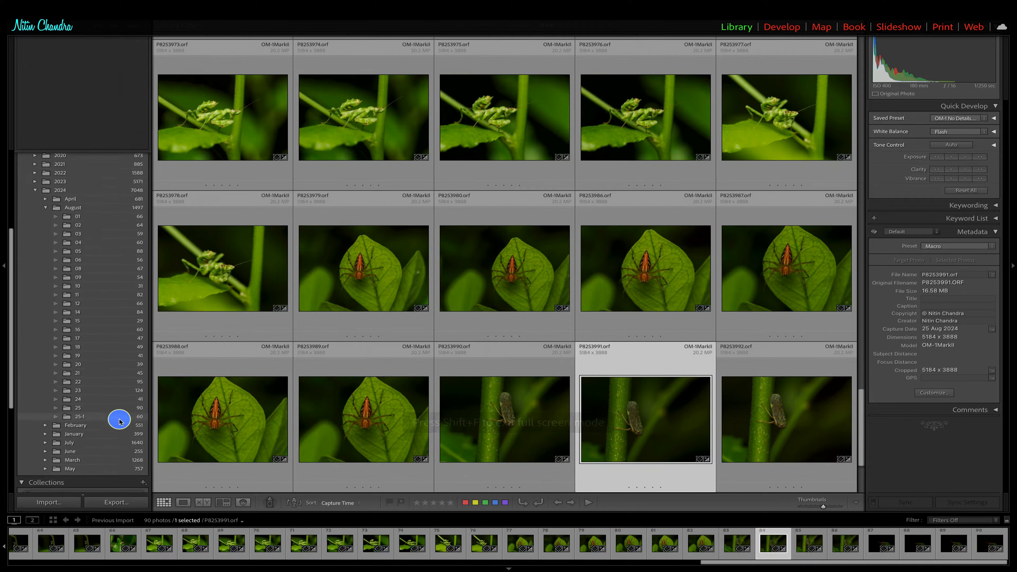
right_click(99, 407)
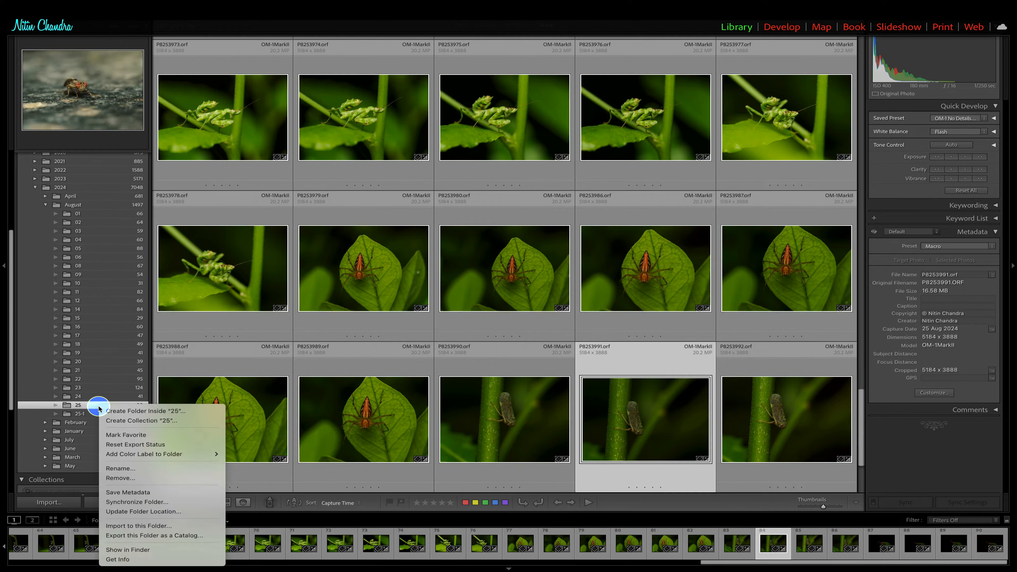
click(125, 503)
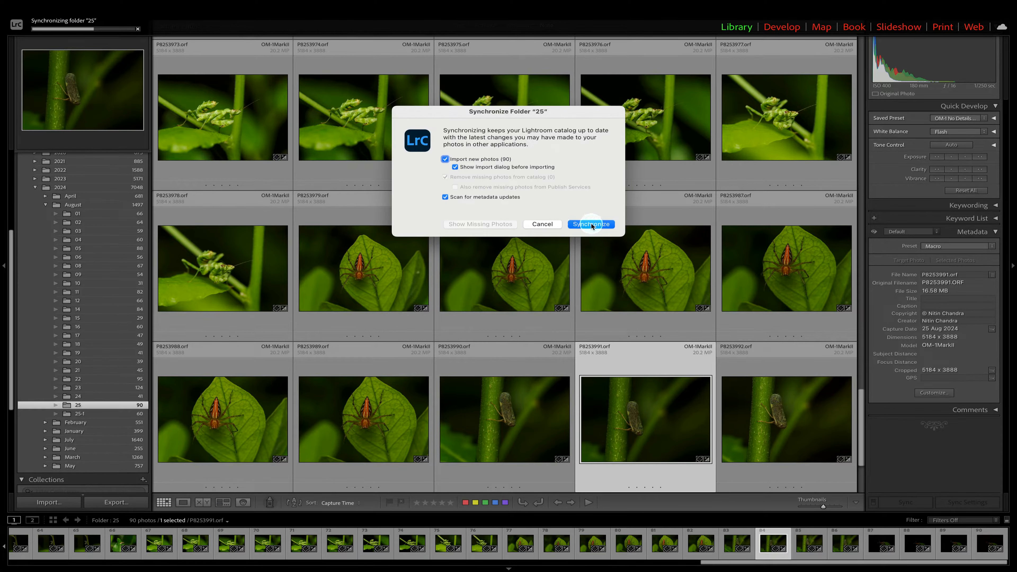
click(592, 224)
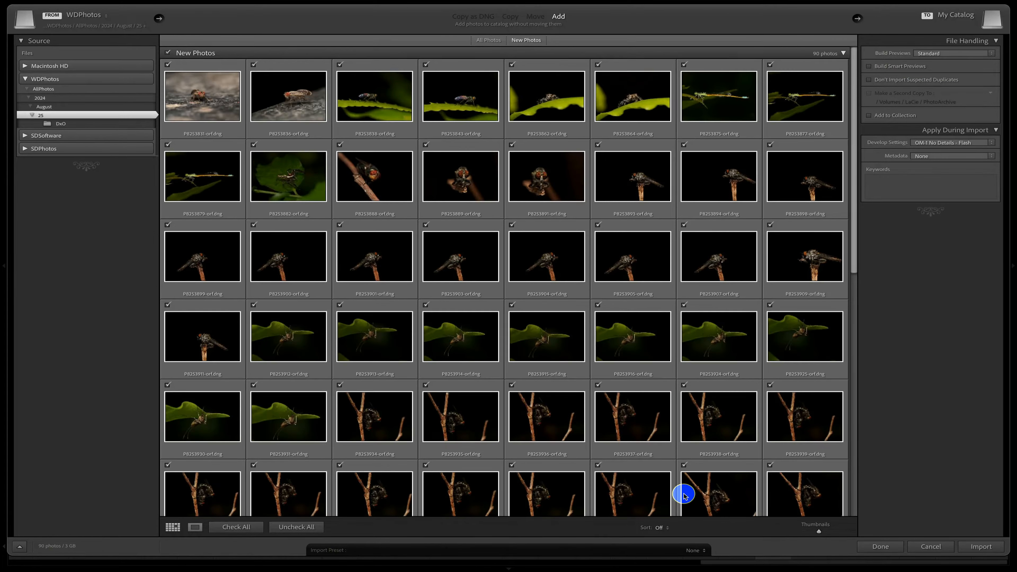
Apply the Sync import preset and import the new DNG photos into the catalog
click(694, 552)
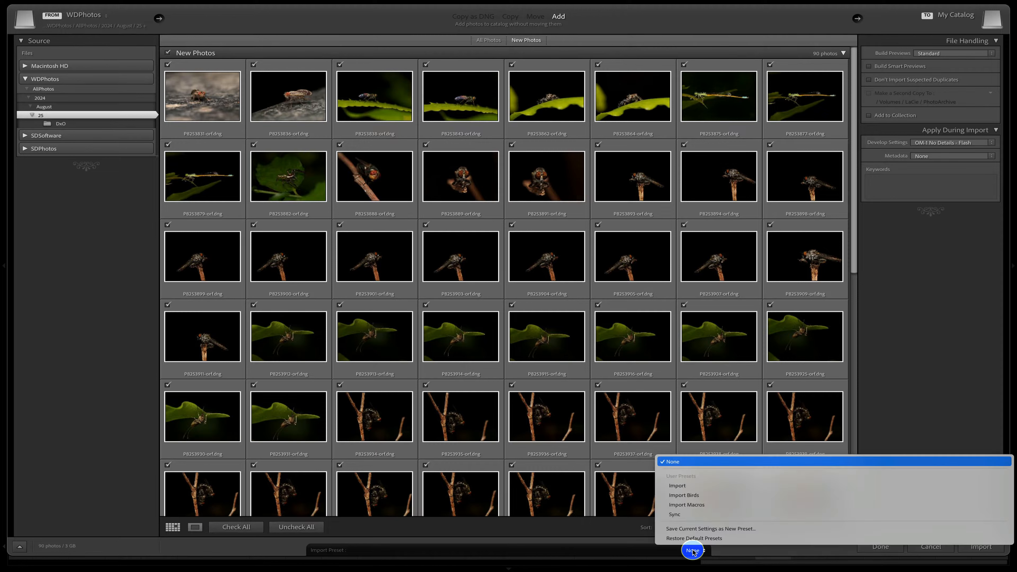
click(694, 515)
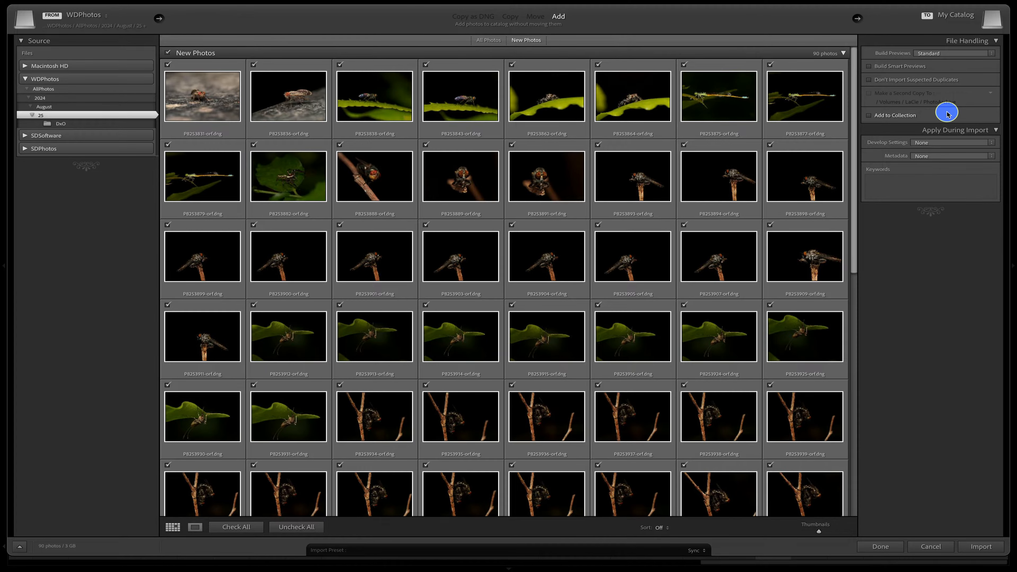
click(937, 197)
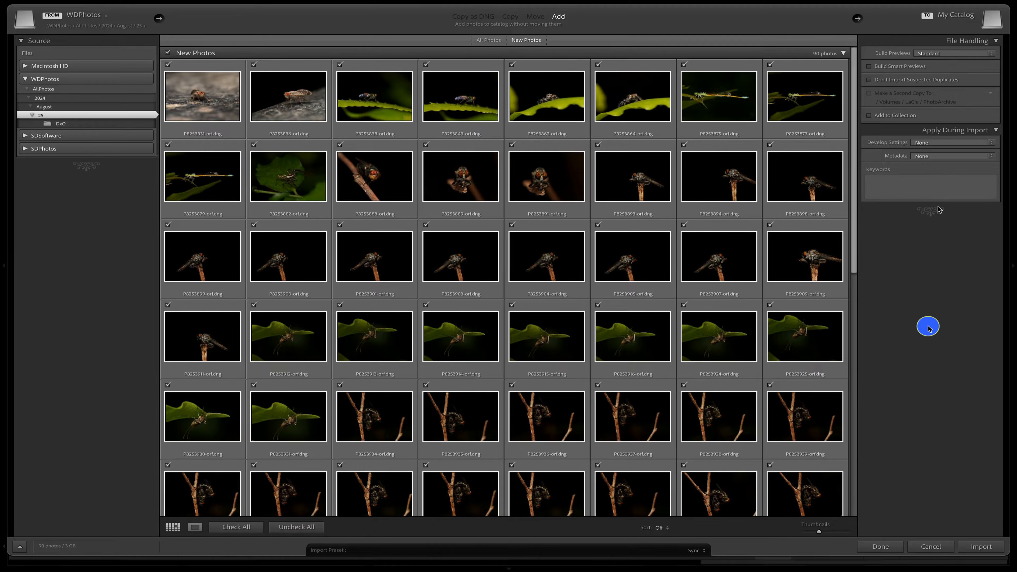
click(974, 547)
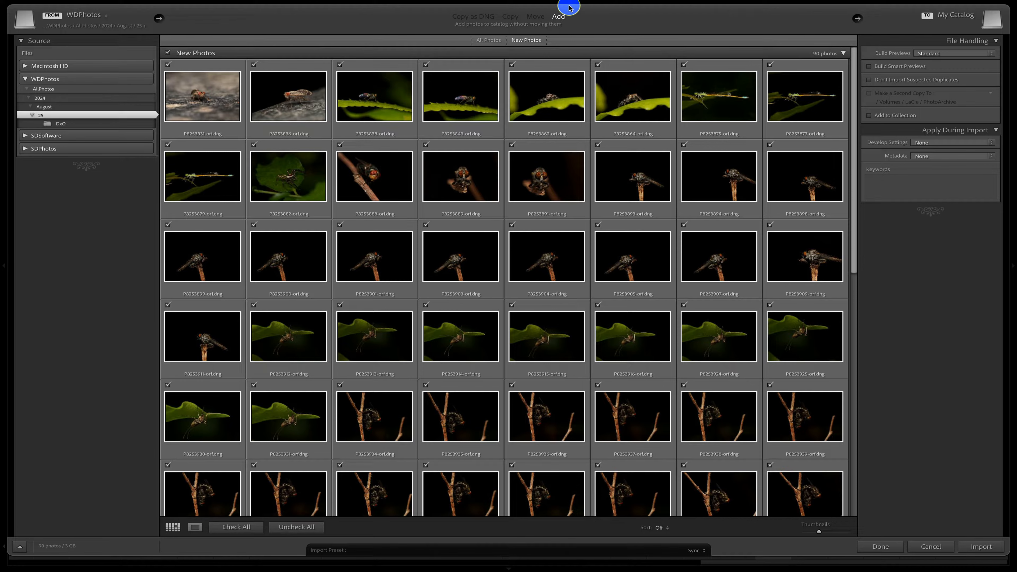
click(974, 547)
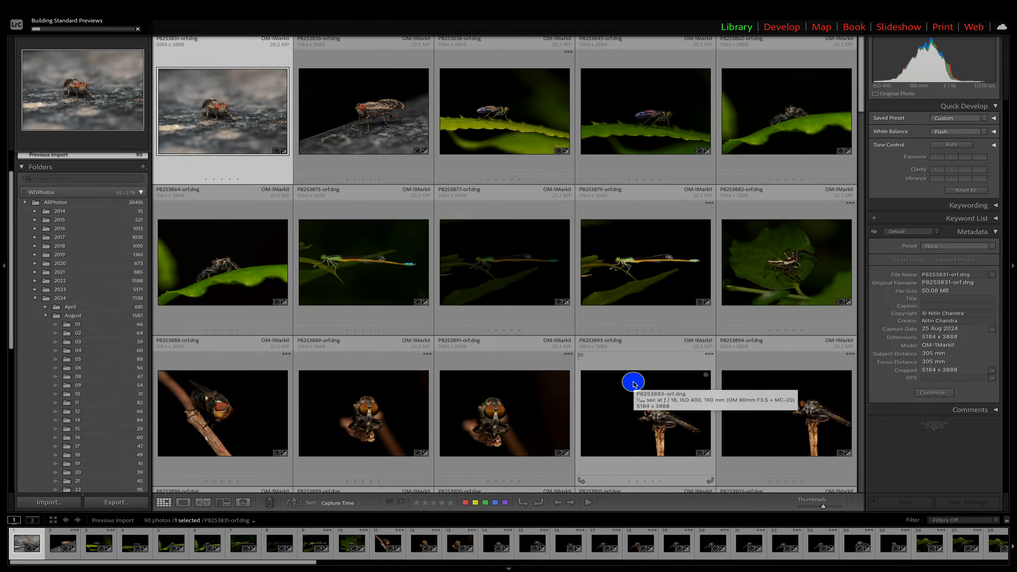
Display the August folder 25 with its ORF originals and DNG versions together, and select P8253831-orf.dng
click(384, 157)
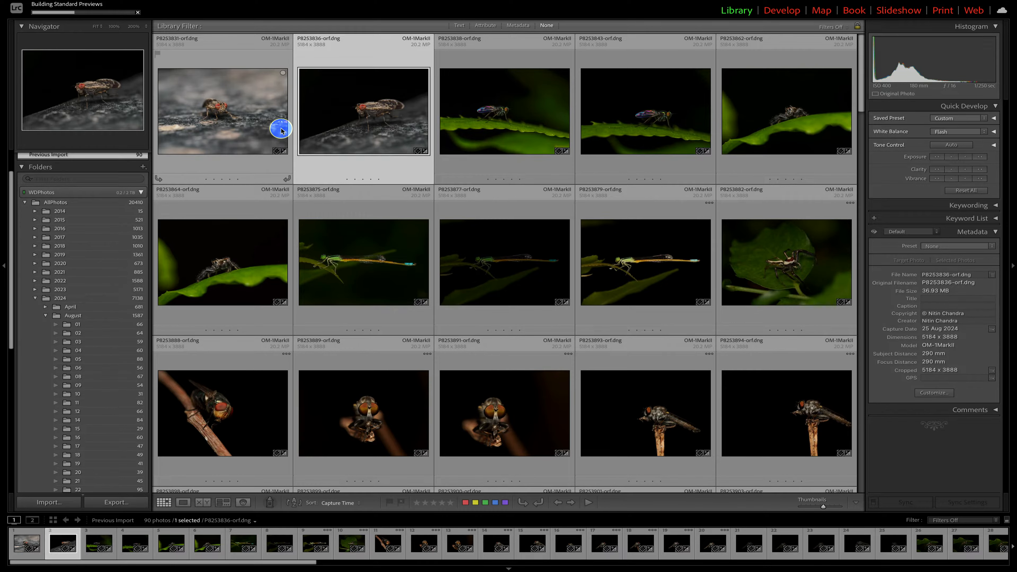
scroll(97, 366, down, 2)
scroll(98, 367, down, 7)
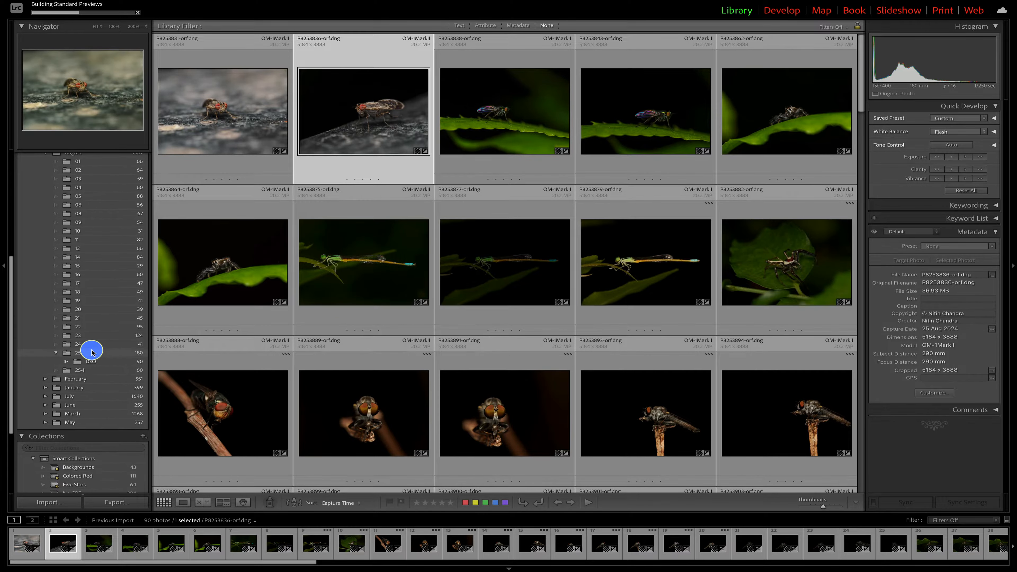
click(91, 351)
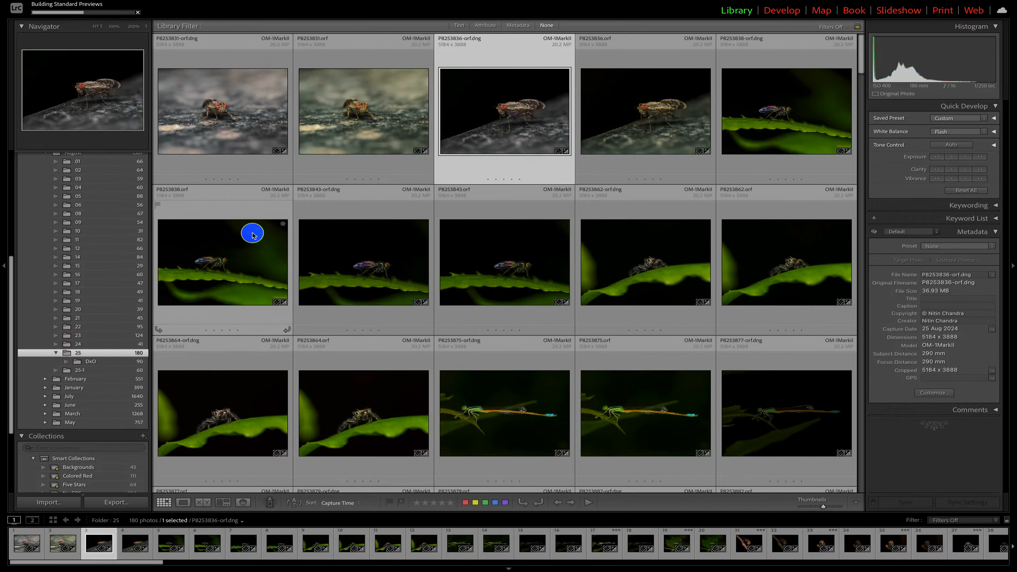
click(338, 151)
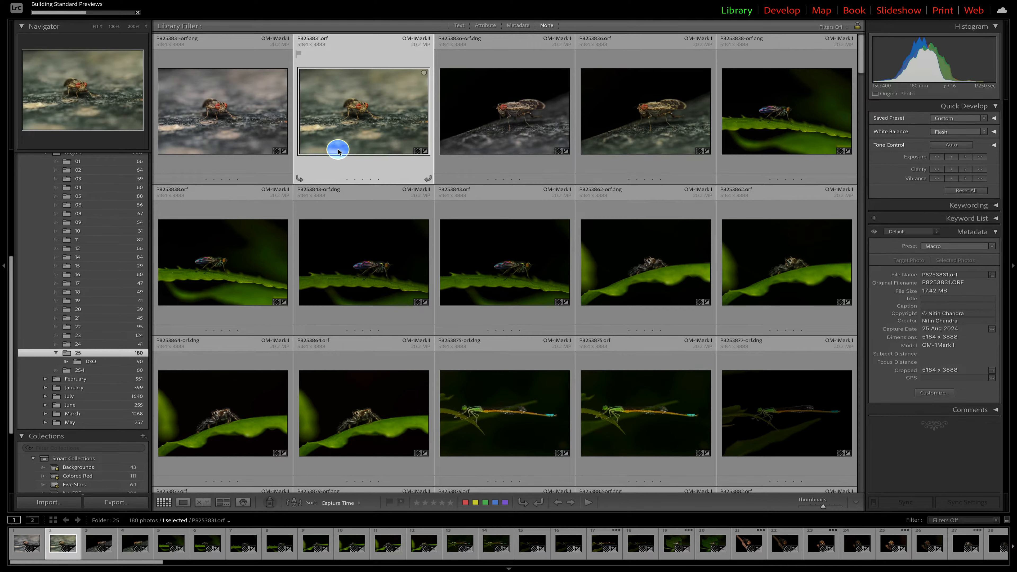
click(253, 139)
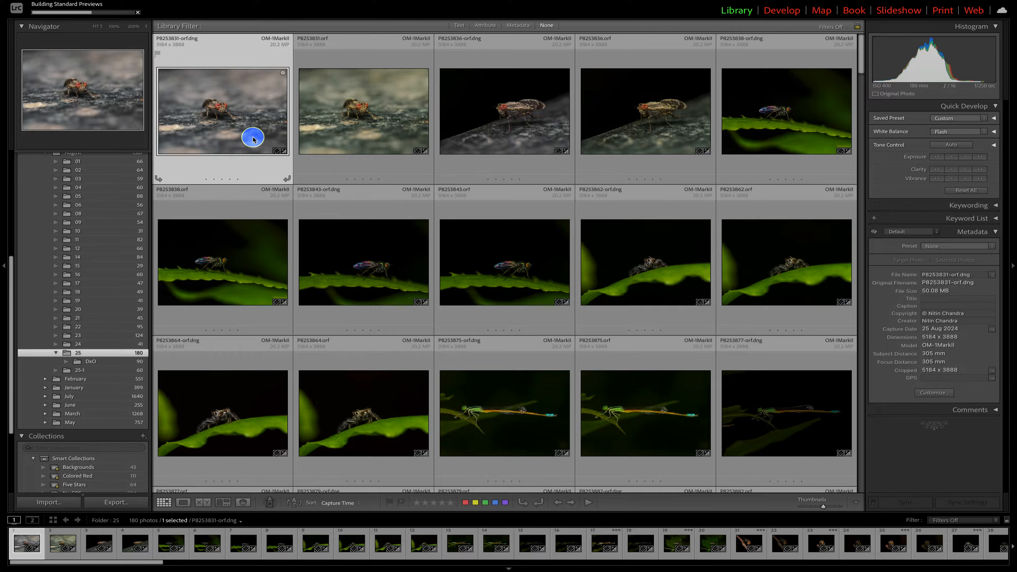
Compare P8253831-orf.dng with its original P8253831.orf at 200% zoom on the fly's eyes
double_click(253, 139)
click(493, 241)
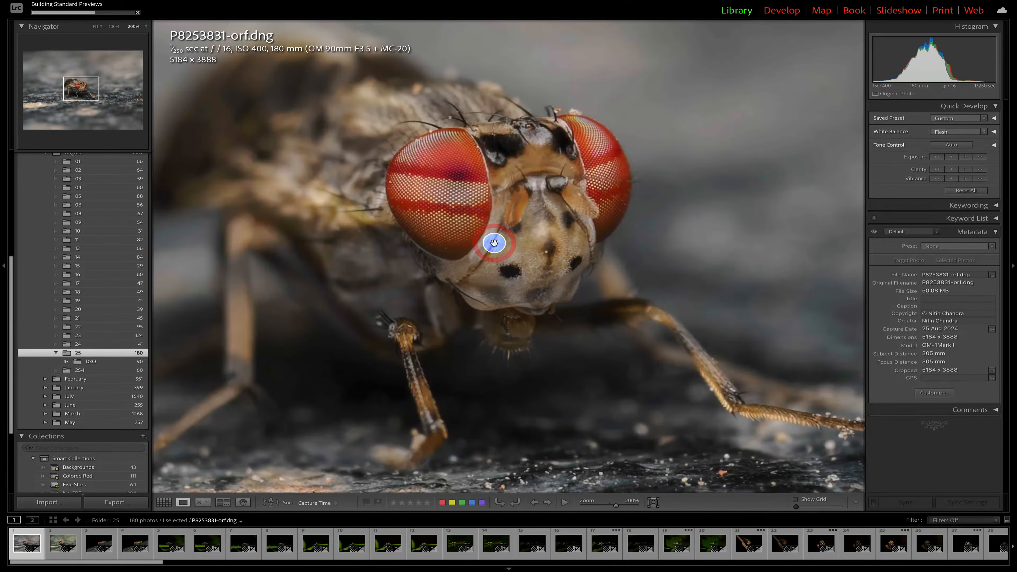
key(Right)
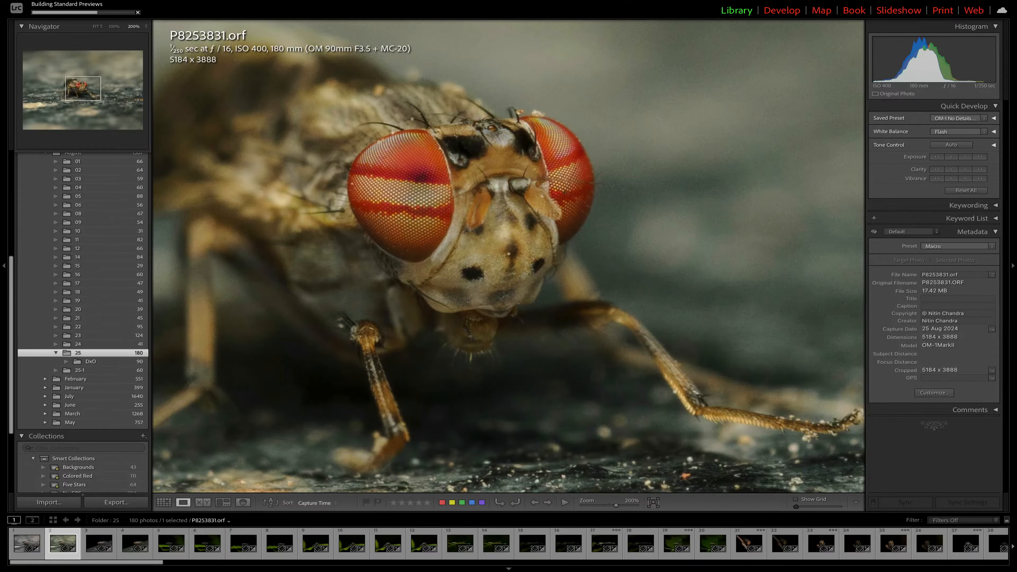
key(Left)
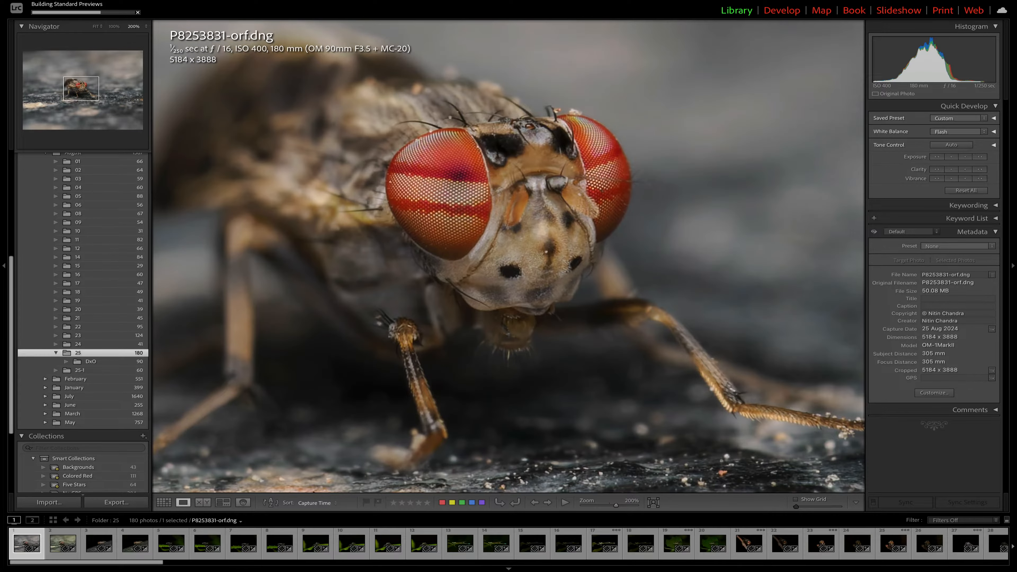
key(Right)
Compare the DNG and ORF versions of P8253836 and P8253838 at 200%, ending on P8253843-orf.dng at fit zoom
key(Right)
key(Right)
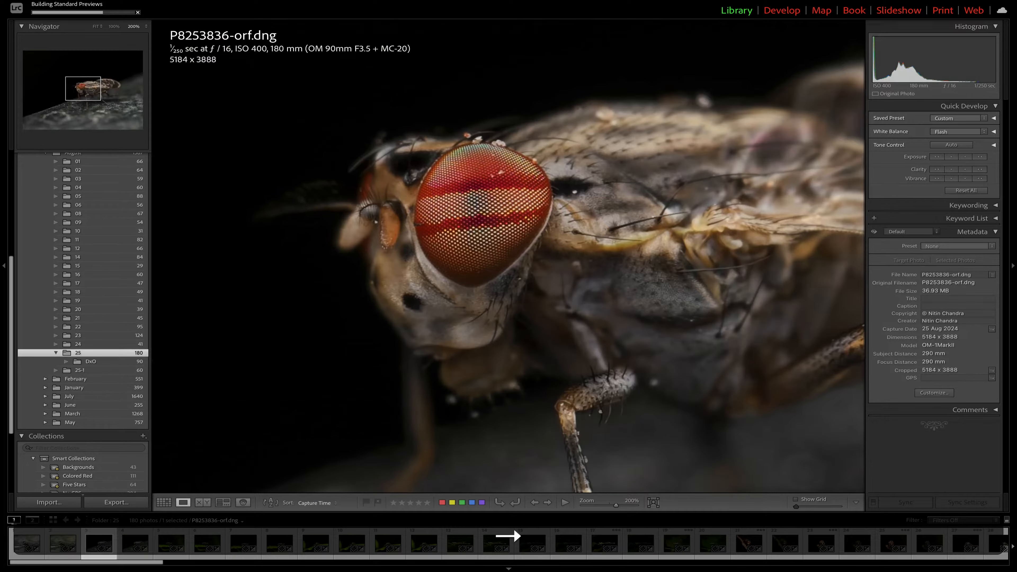
key(Left)
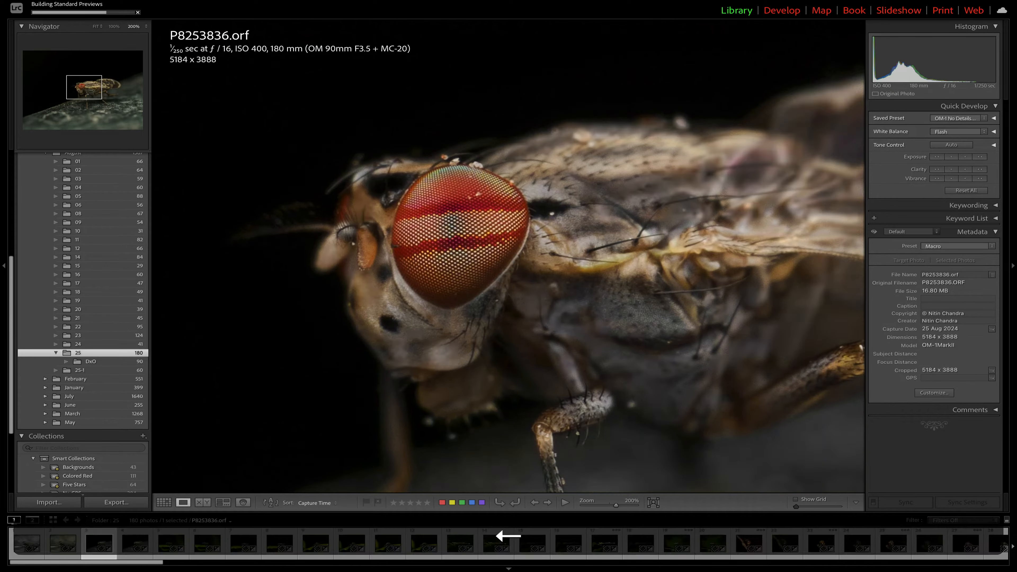
key(Right)
key(Right)
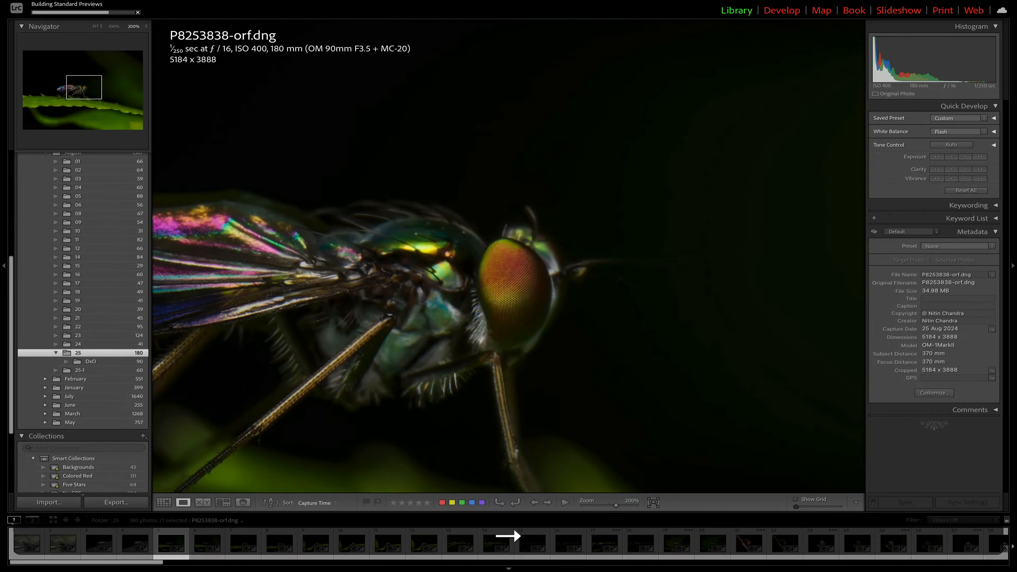
key(Right)
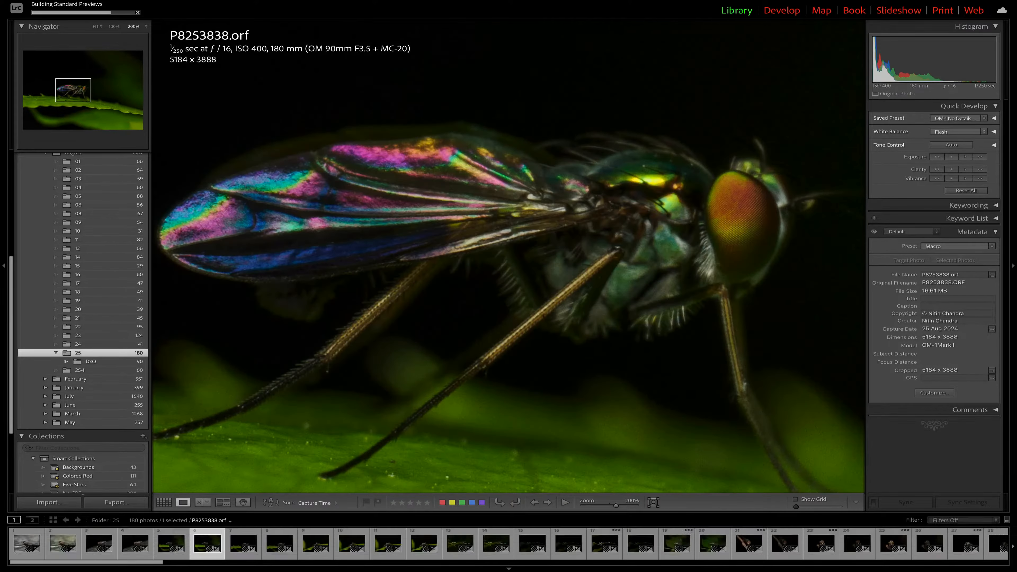
key(Right)
click(495, 243)
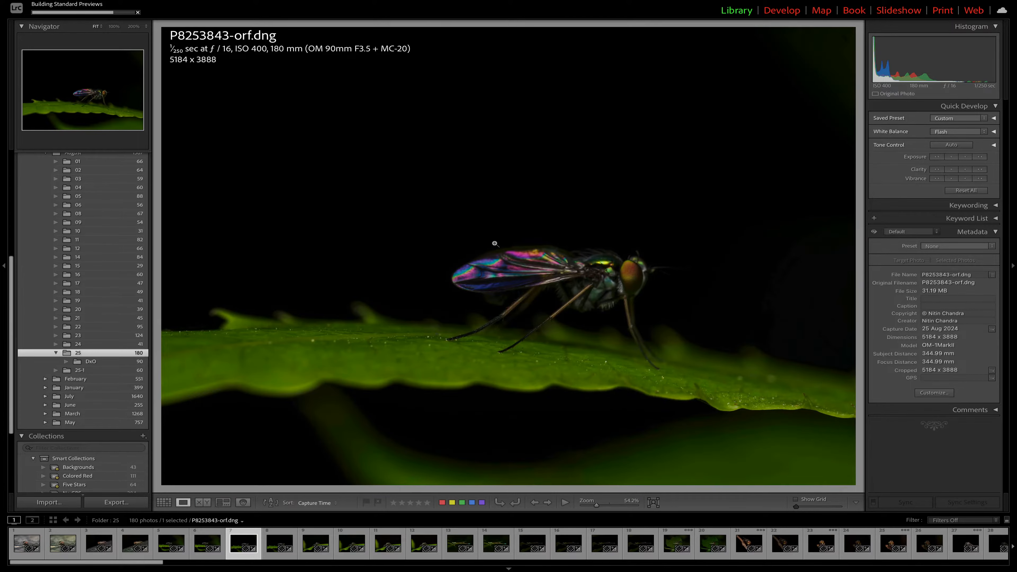
Return to the thumbnail grid and open P8253889-orf.dng, the fly facing the camera, in the single-photo view
key(g)
scroll(495, 243, down, 10)
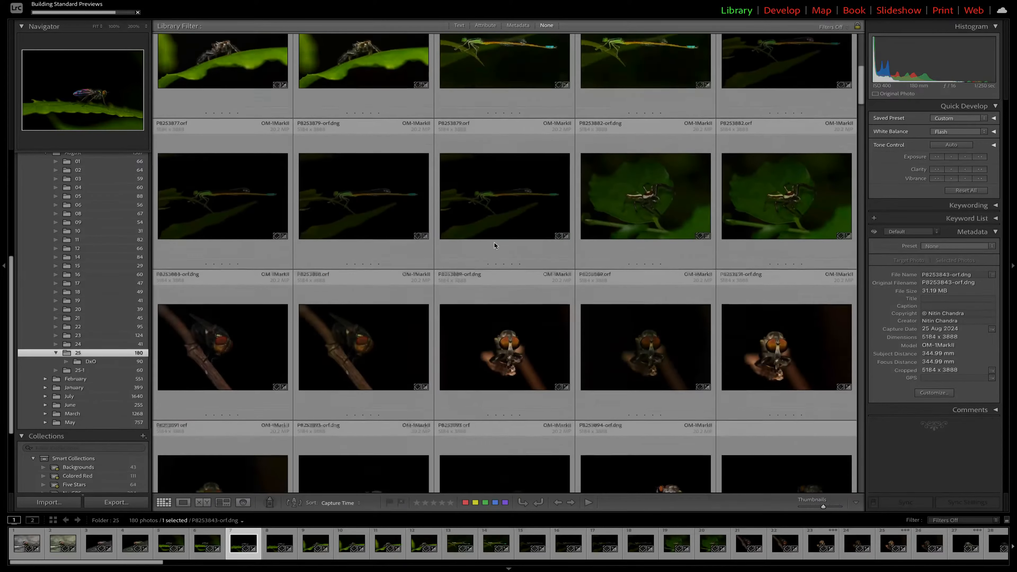
scroll(495, 246, down, 2)
click(516, 263)
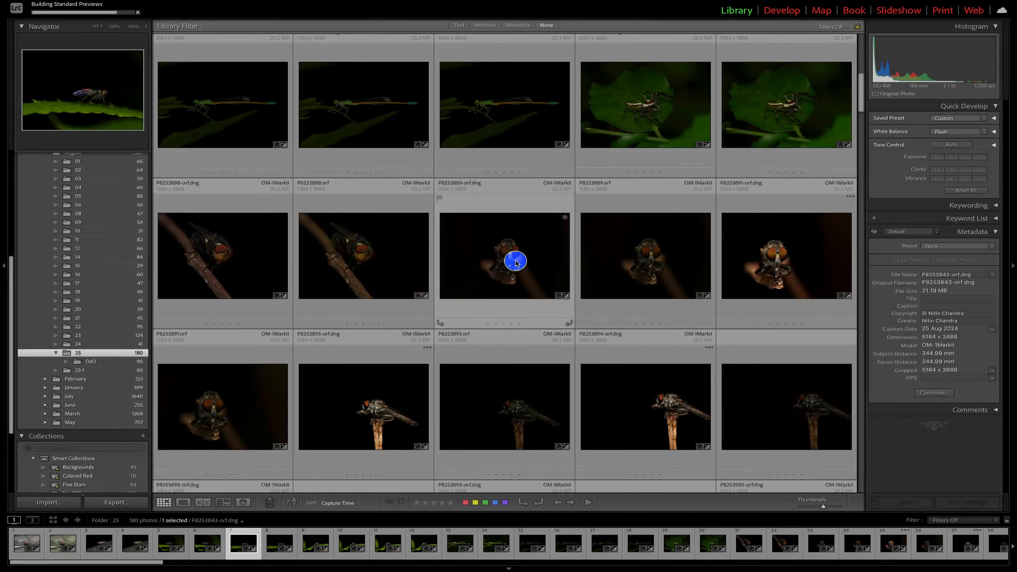
double_click(515, 262)
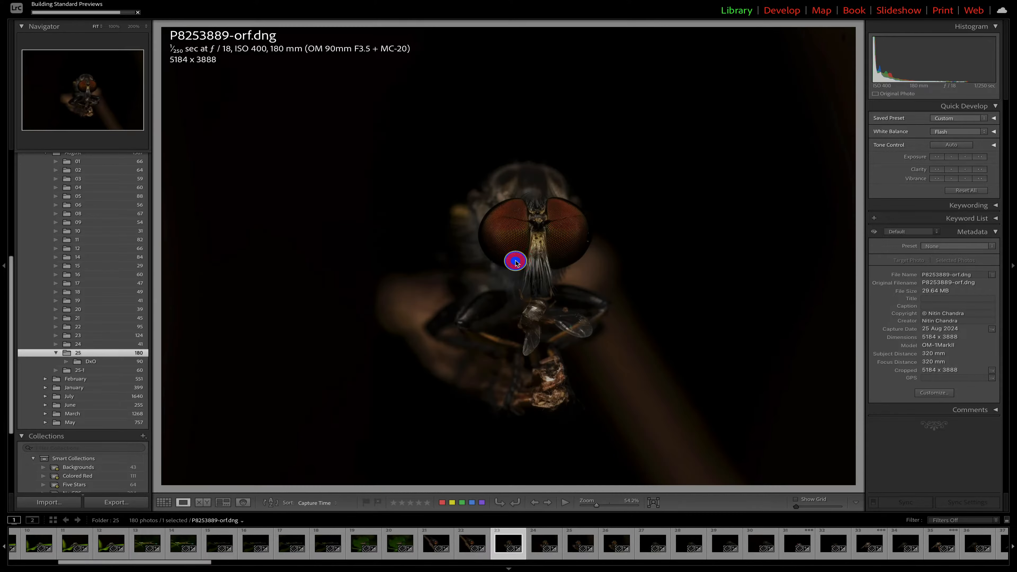
Compare P8253889-orf.dng with P8253889.orf at 200% zoom on the compound eyes, ending on the DNG
key(Left)
key(Right)
key(Left)
key(Right)
click(555, 256)
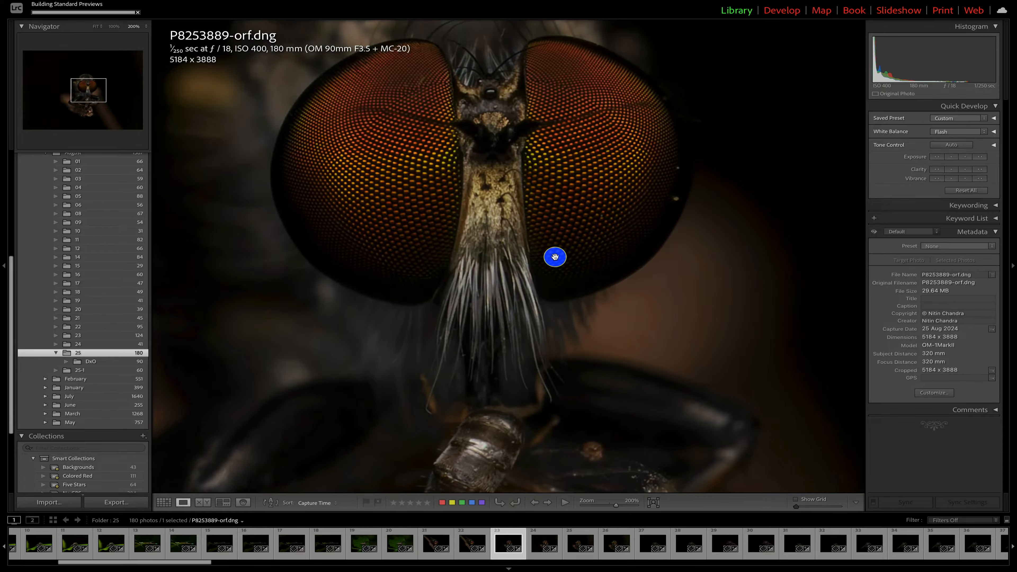
key(Right)
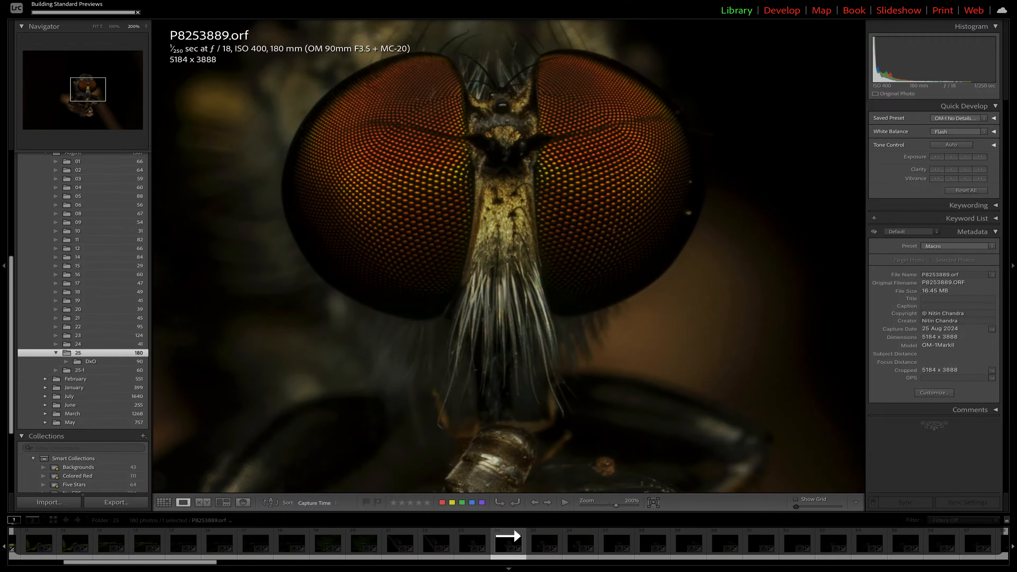
key(Left)
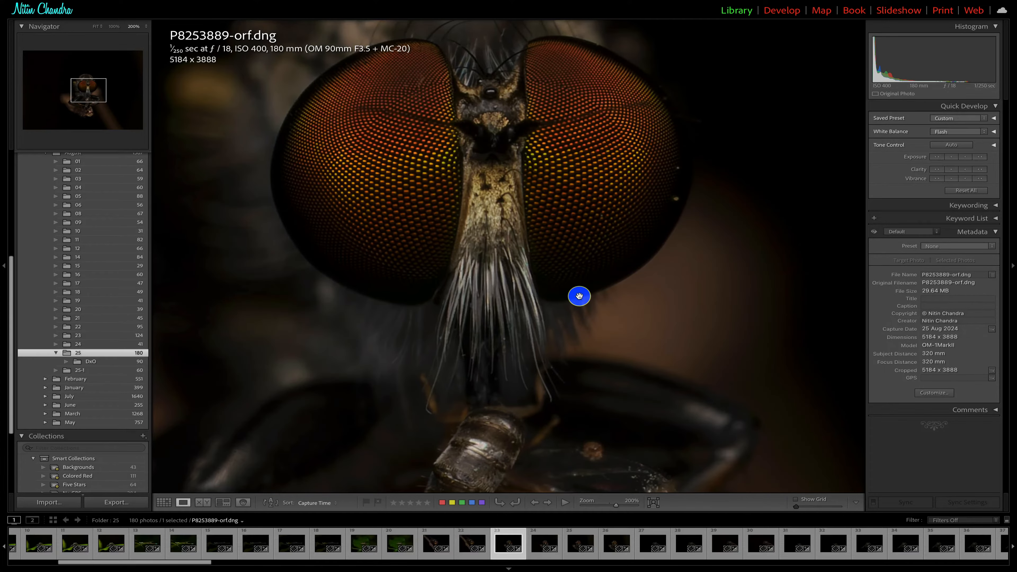
click(579, 296)
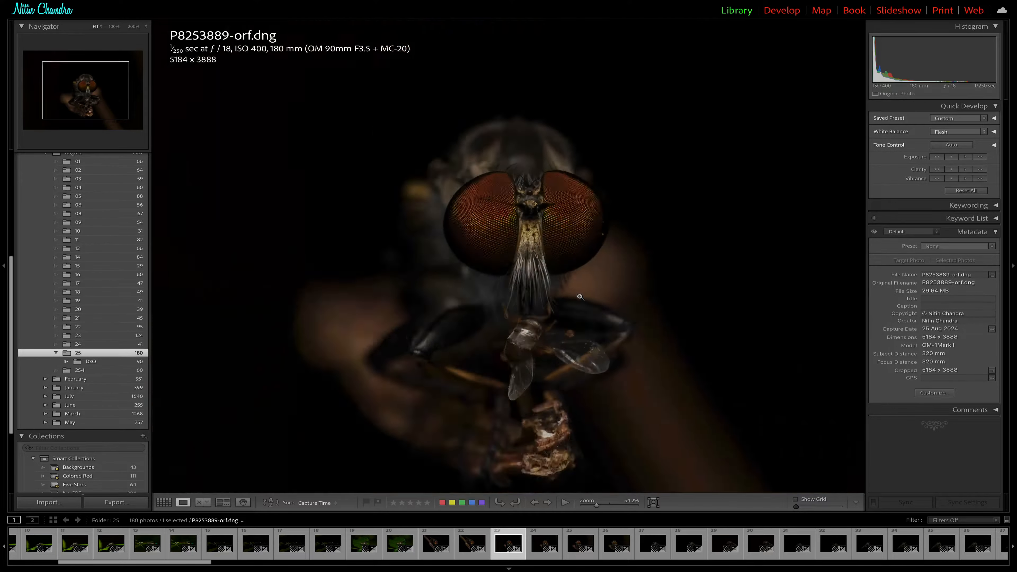
Bring P8253889-orf.dng into the Develop module, reset Highlights to 0 and raise Shadows to +100
click(549, 235)
key(d)
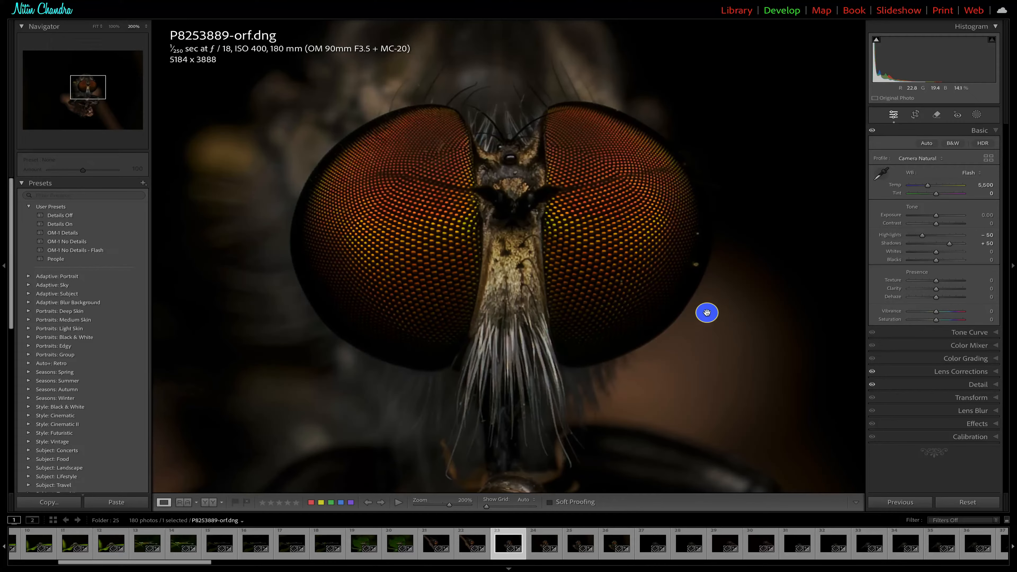
double_click(891, 235)
drag(892, 240, 972, 243)
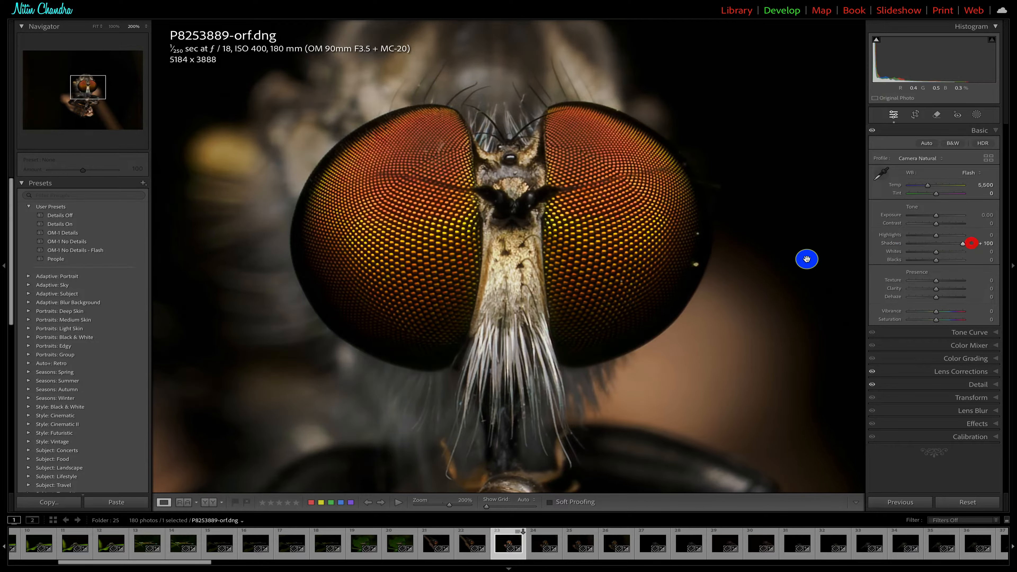
Crop the photo to the 2x3 / 4x6 aspect ratio, repositioning the frame around the fly at 3888 x 2592
click(807, 259)
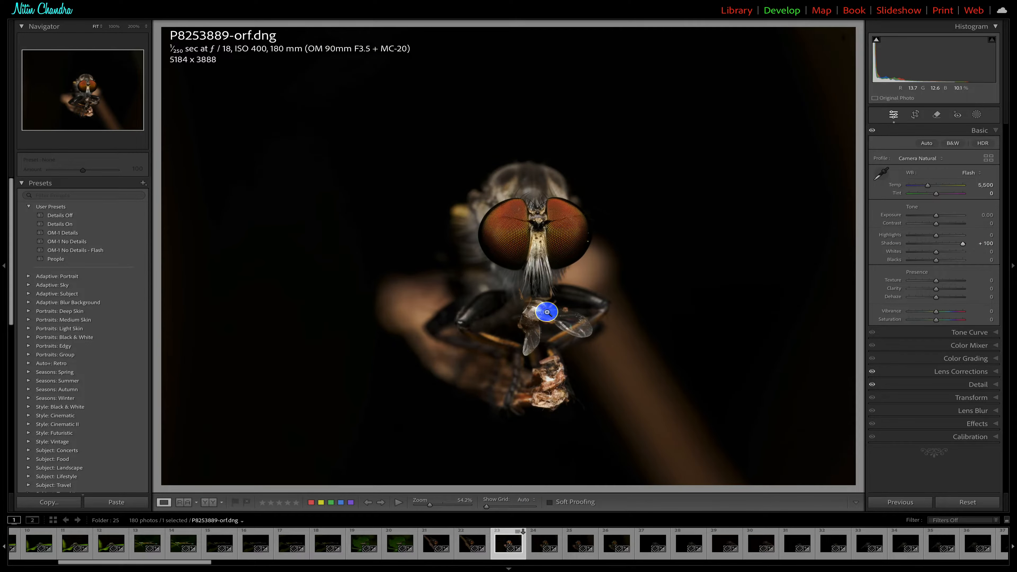
key(r)
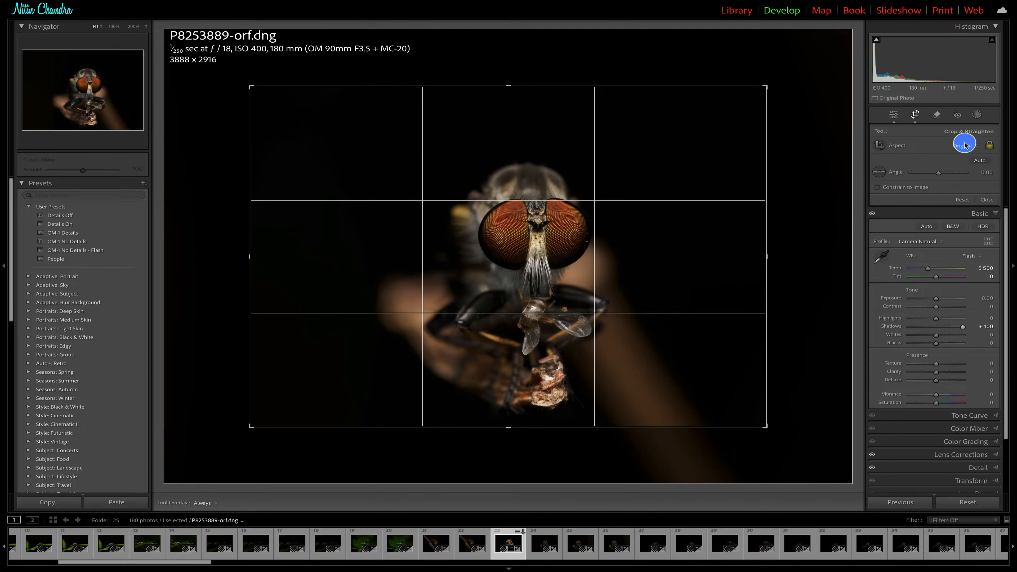
click(964, 146)
click(956, 205)
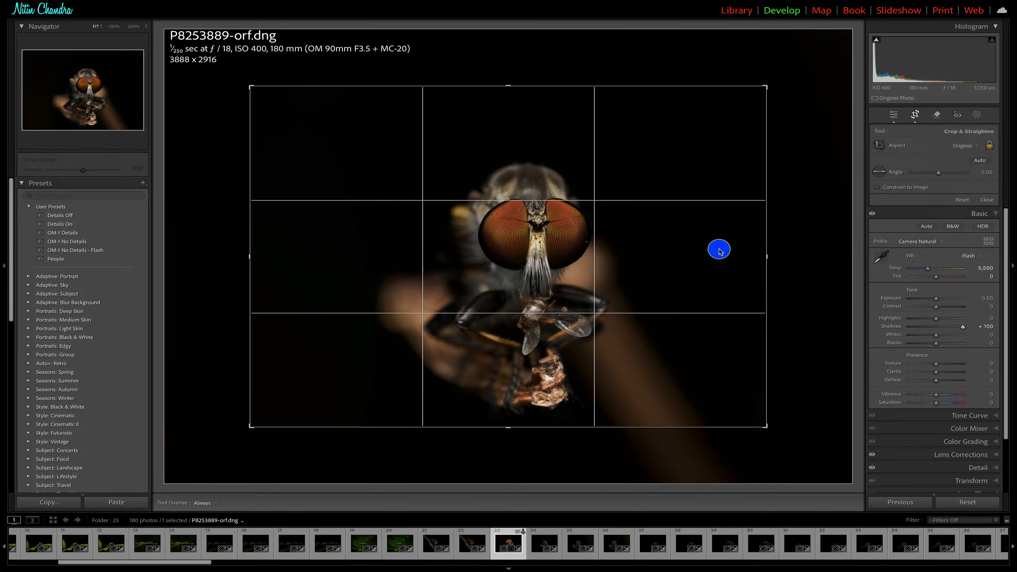
drag(718, 247, 637, 219)
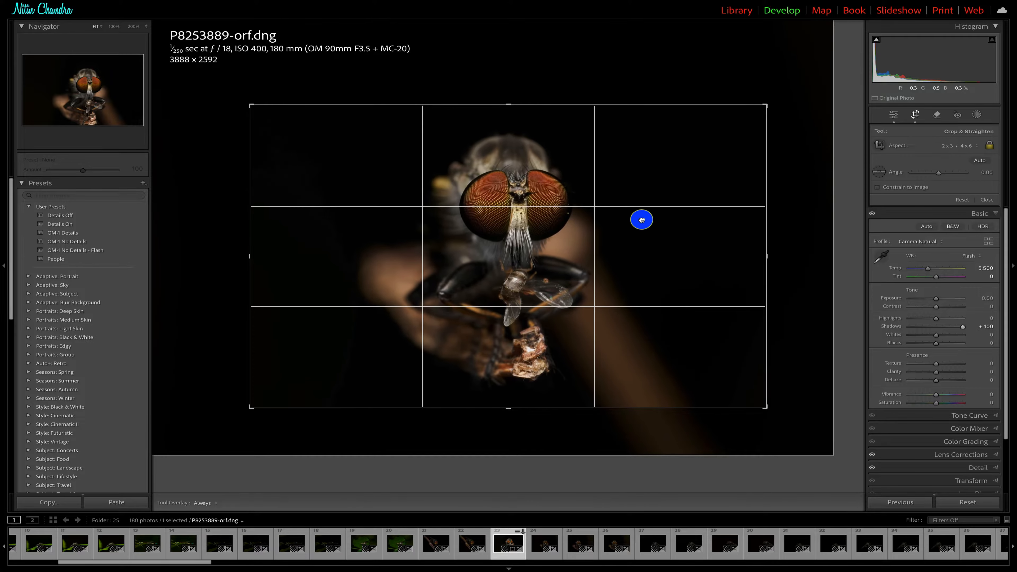
key(Return)
Set the Whites and Blacks to their automatic values while viewing the fly's eyes at 200%
click(545, 207)
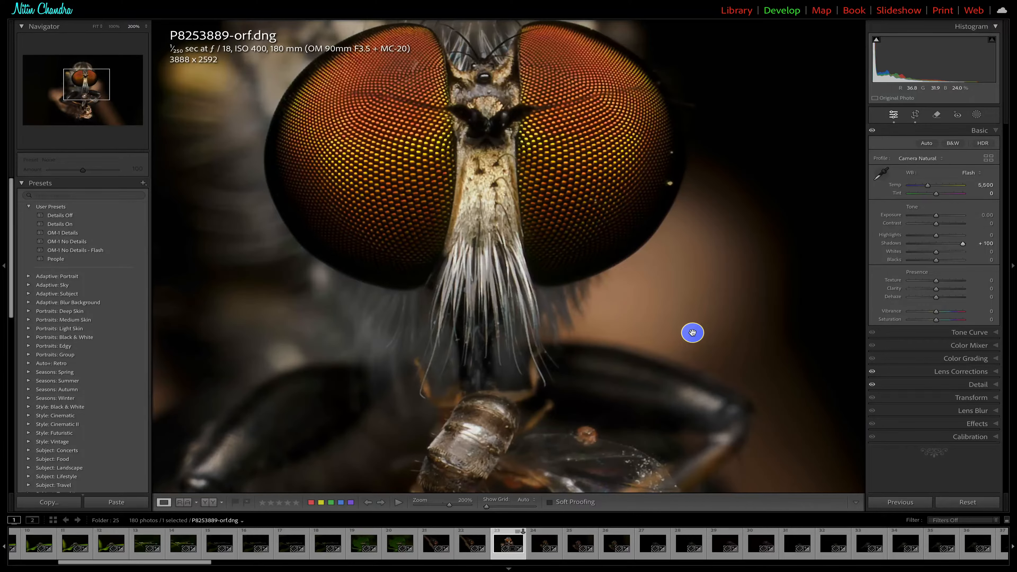
key(shift)
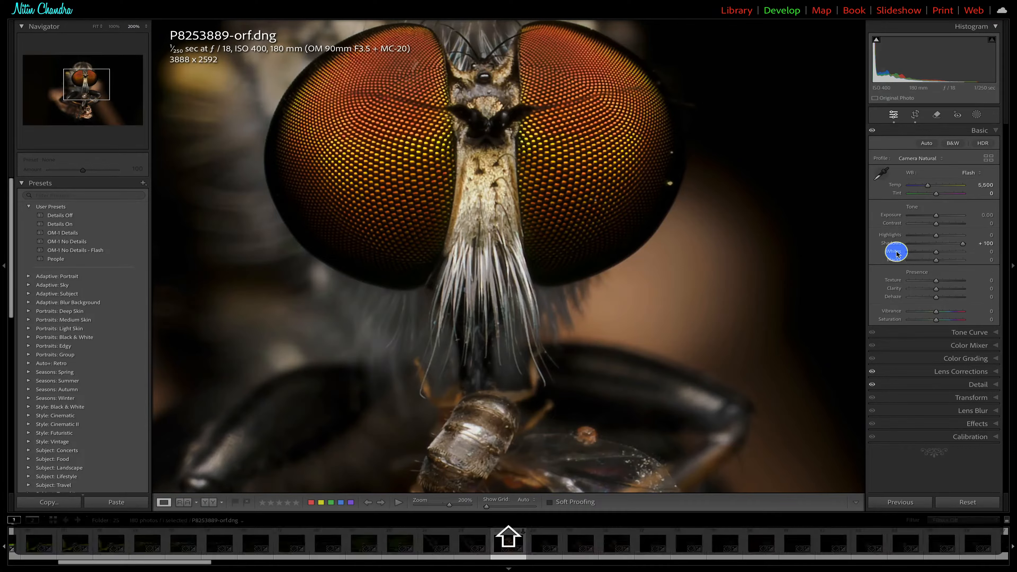
shift+double_click(895, 252)
shift+double_click(894, 260)
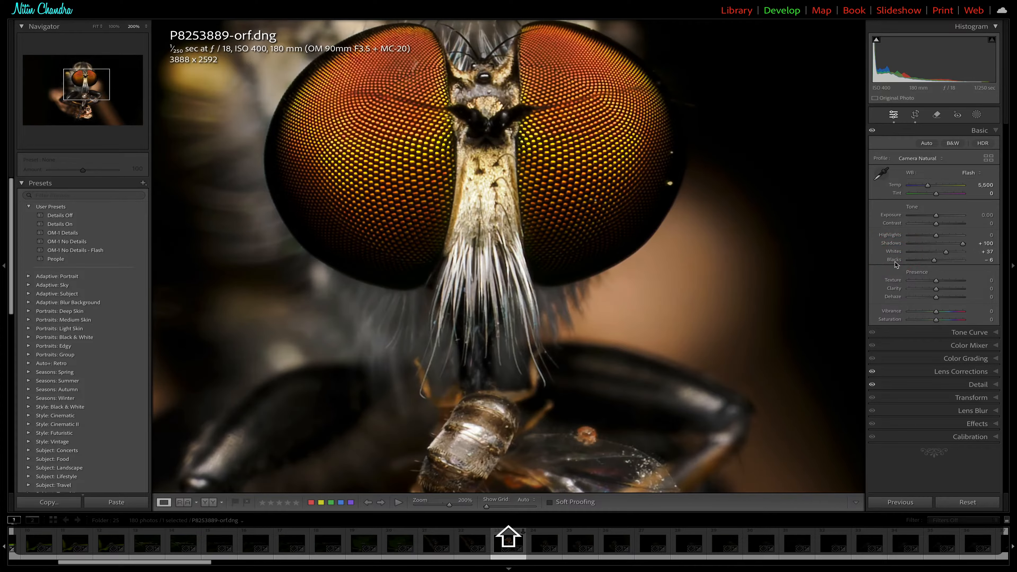
Set the Whites to +25 and the Blacks to 0
click(990, 252)
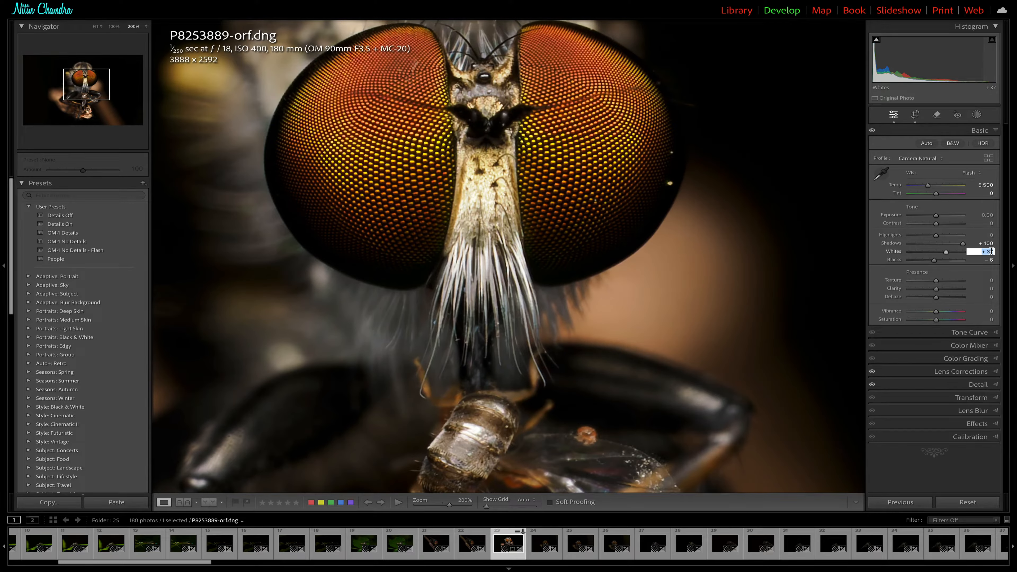
text(25)
key(Tab)
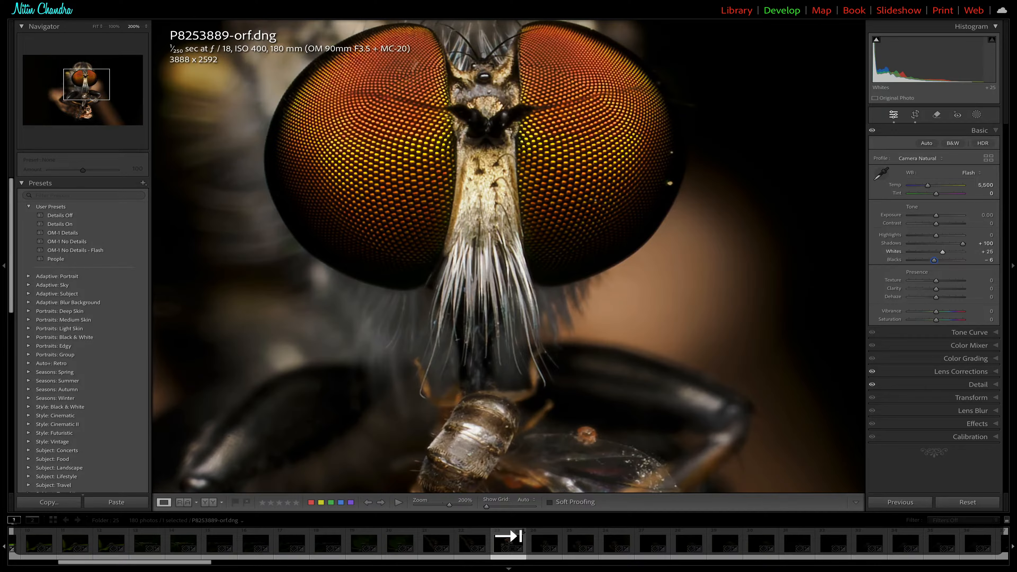
click(990, 258)
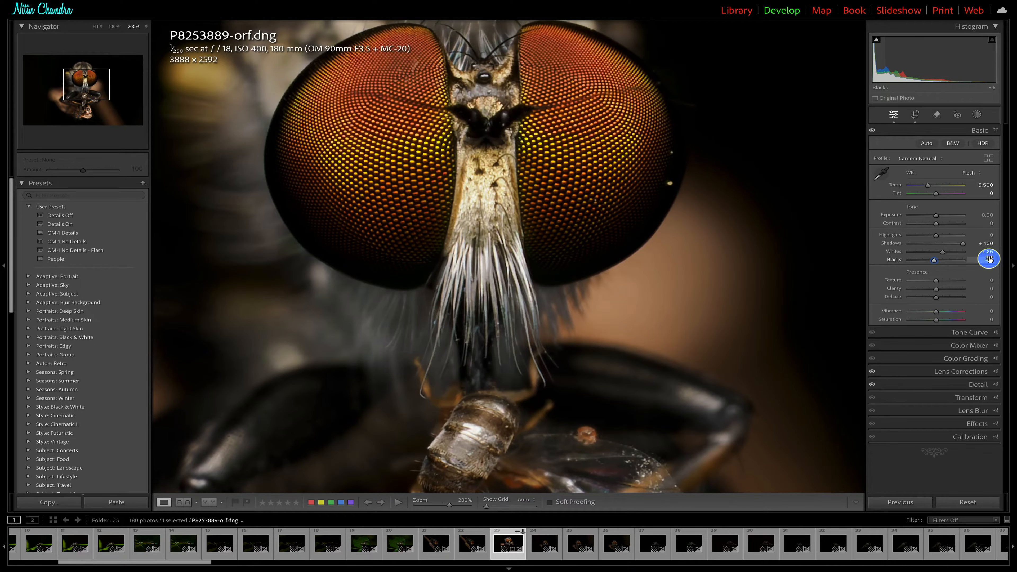
text(0)
key(Return)
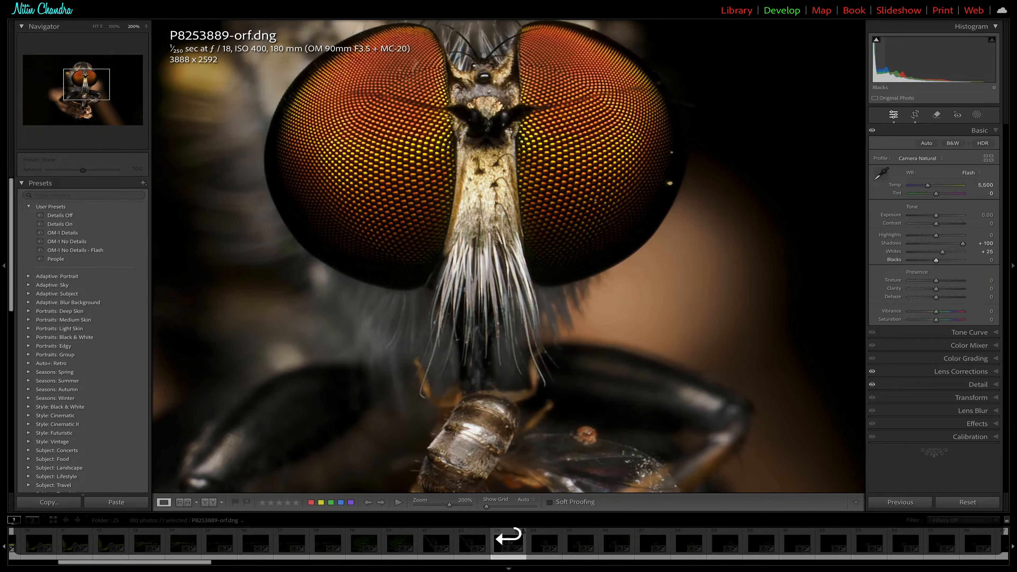
Show the whole cropped photo and send it to Photoshop for editing
click(573, 236)
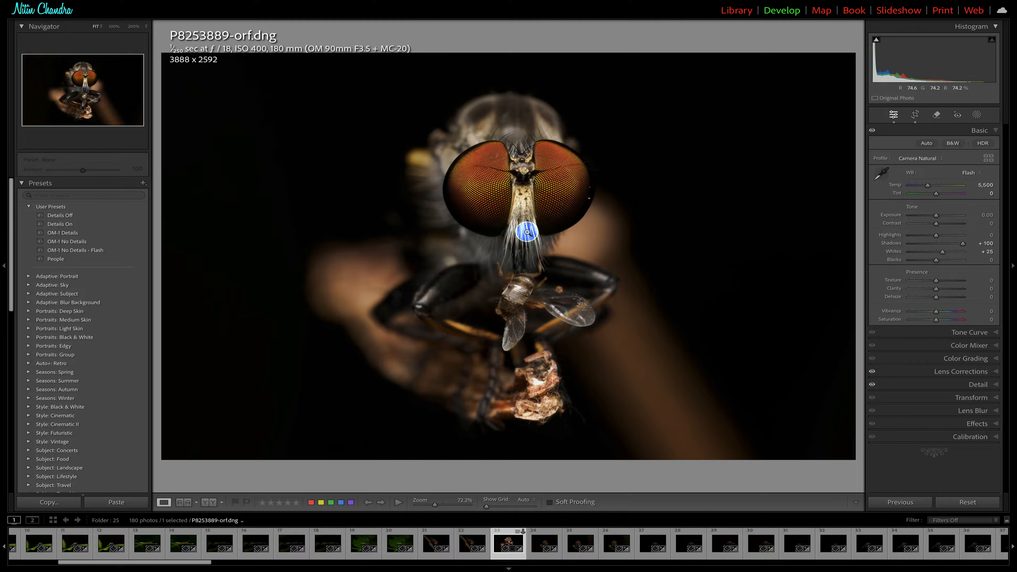
key(super+e)
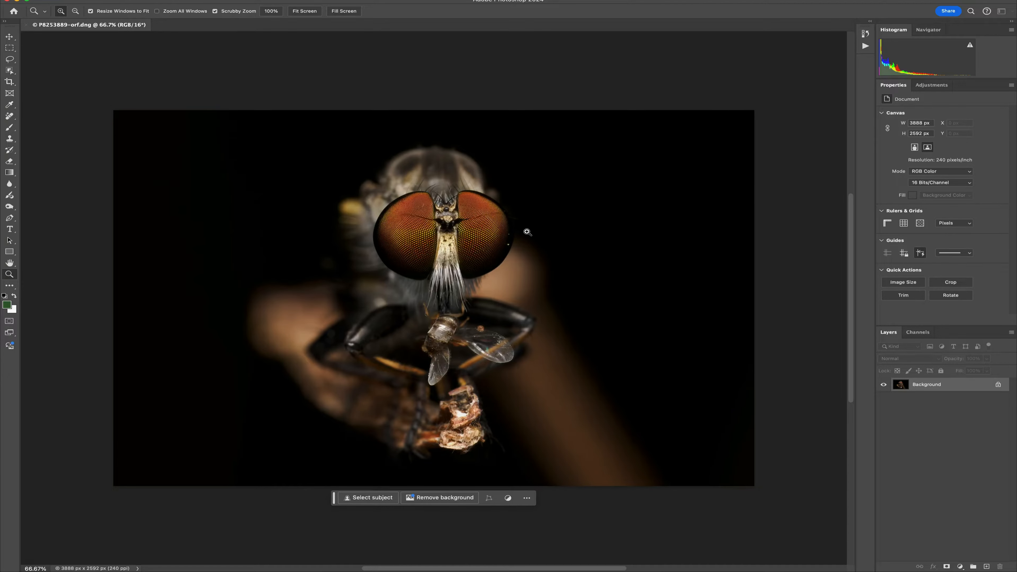
Duplicate the Background layer and open the copy in the Topaz Photo AI filter
key(super+j)
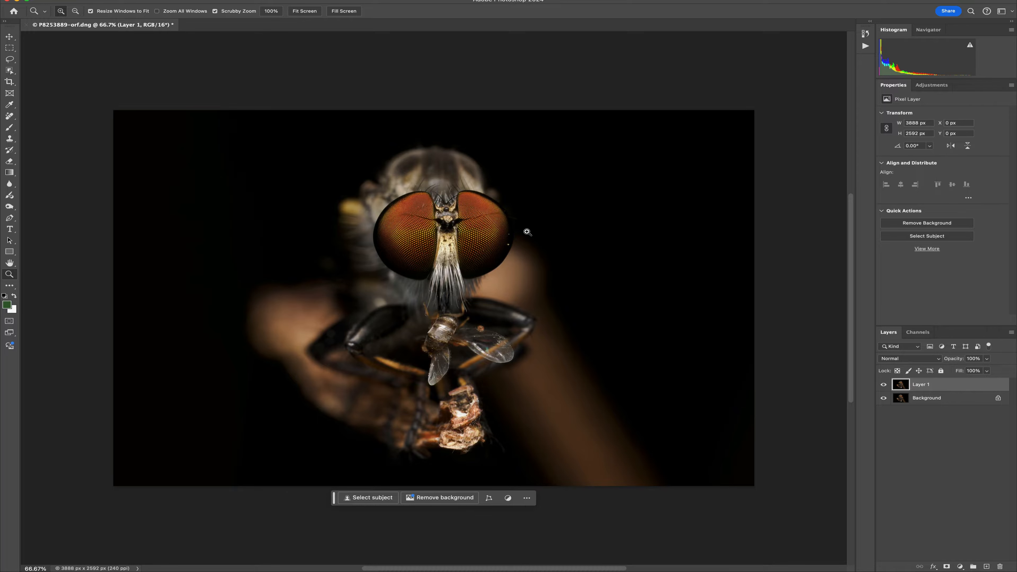
key(super+0)
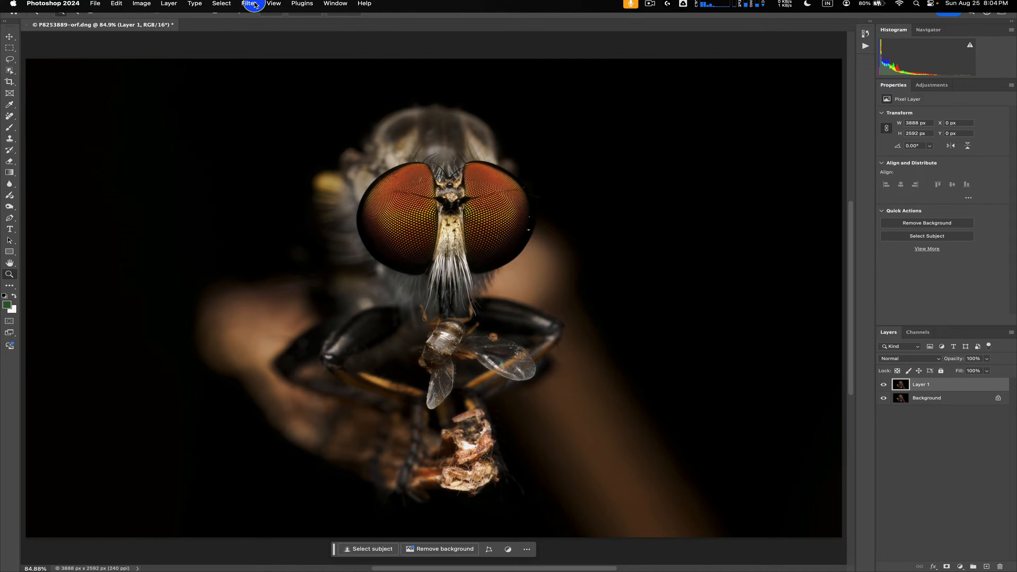
click(250, 4)
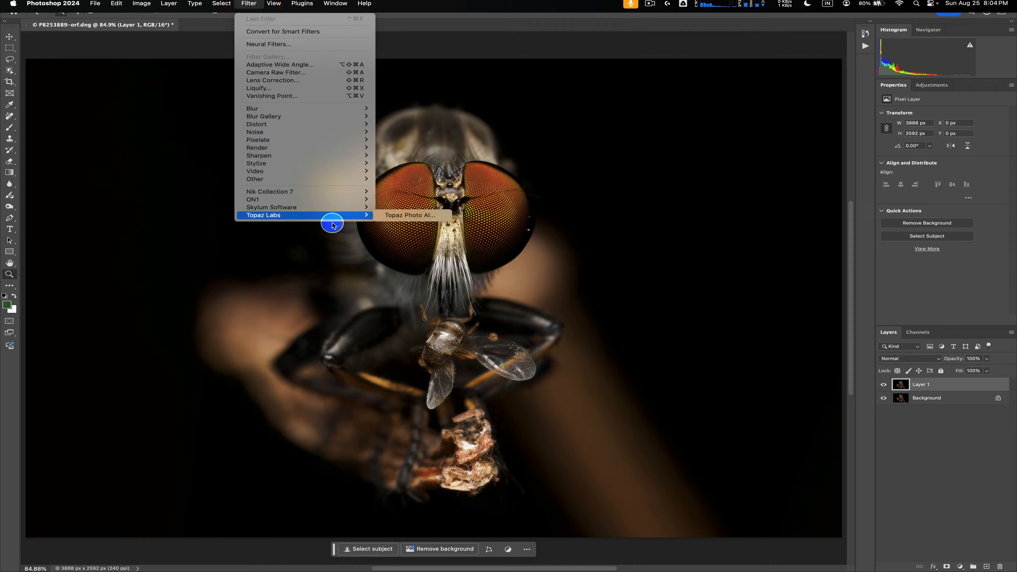
click(392, 217)
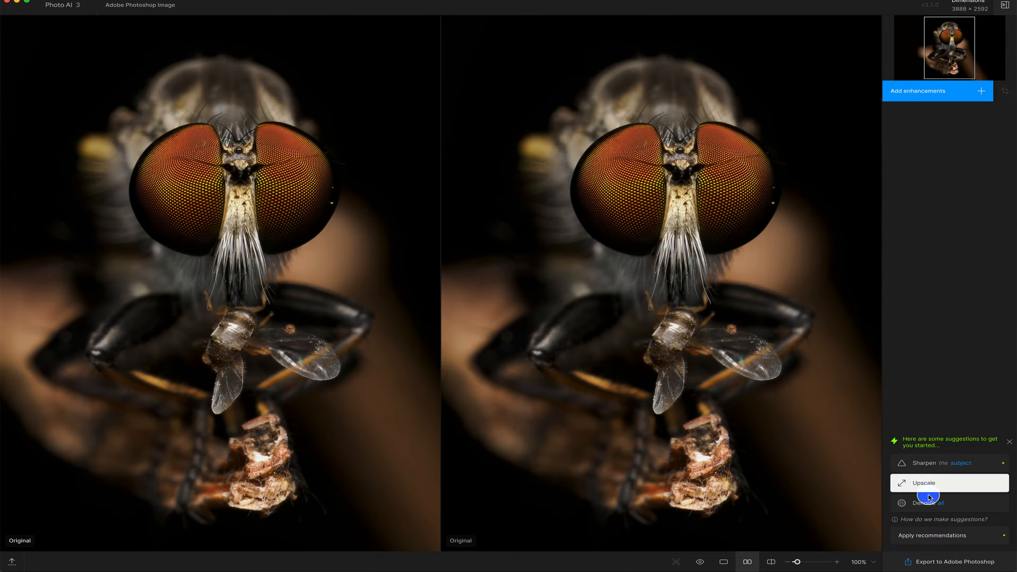
Apply the recommended Autopilot enhancements and switch the subject Sharpen model to Lens blur
click(922, 534)
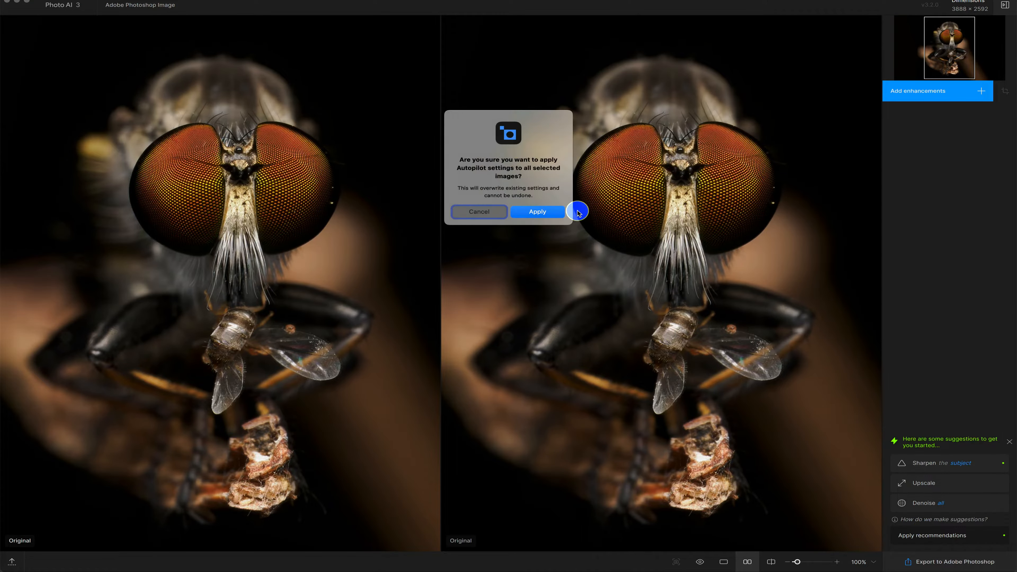
click(537, 211)
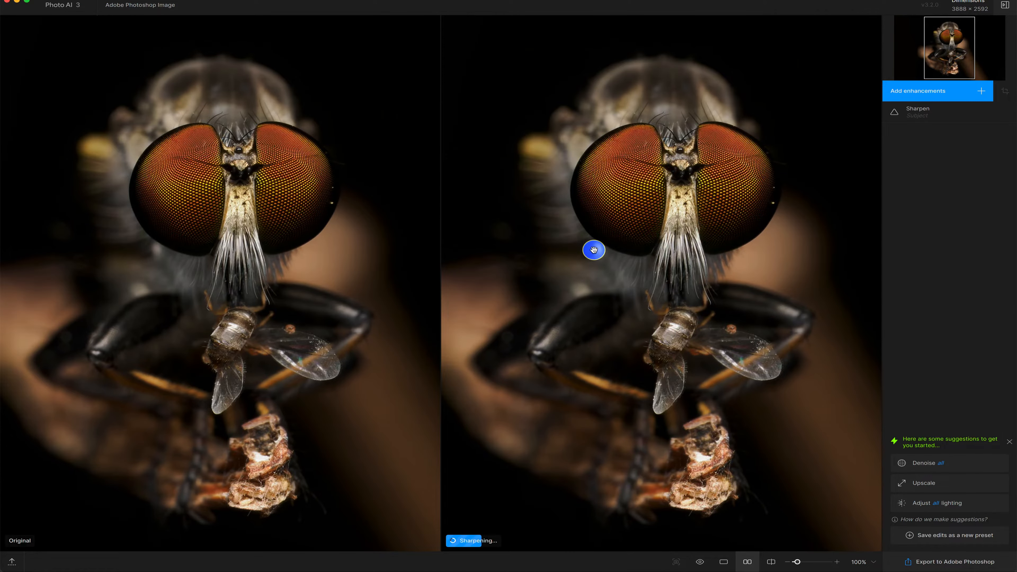
mouse_move(921, 118)
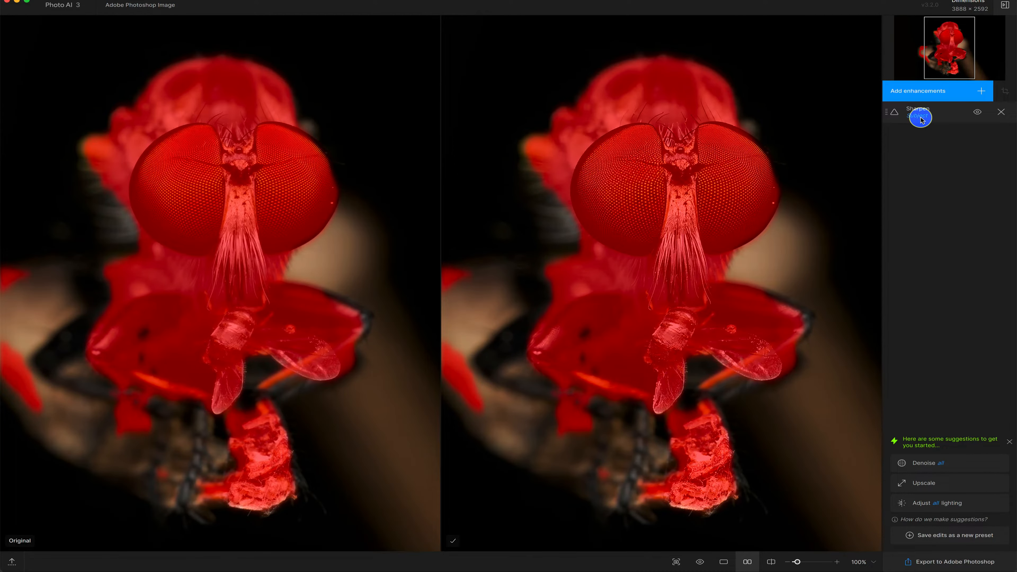
click(920, 110)
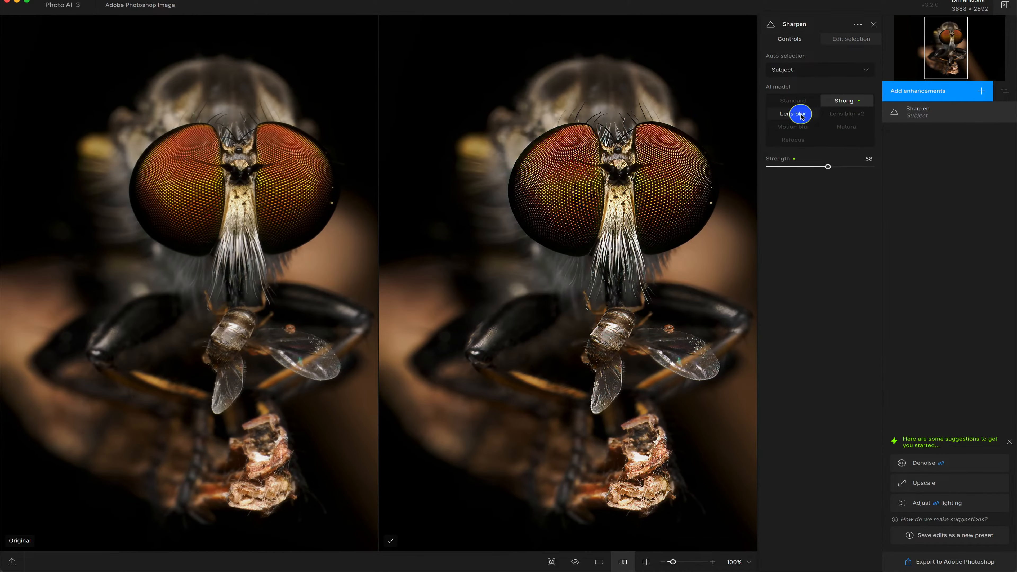
click(791, 115)
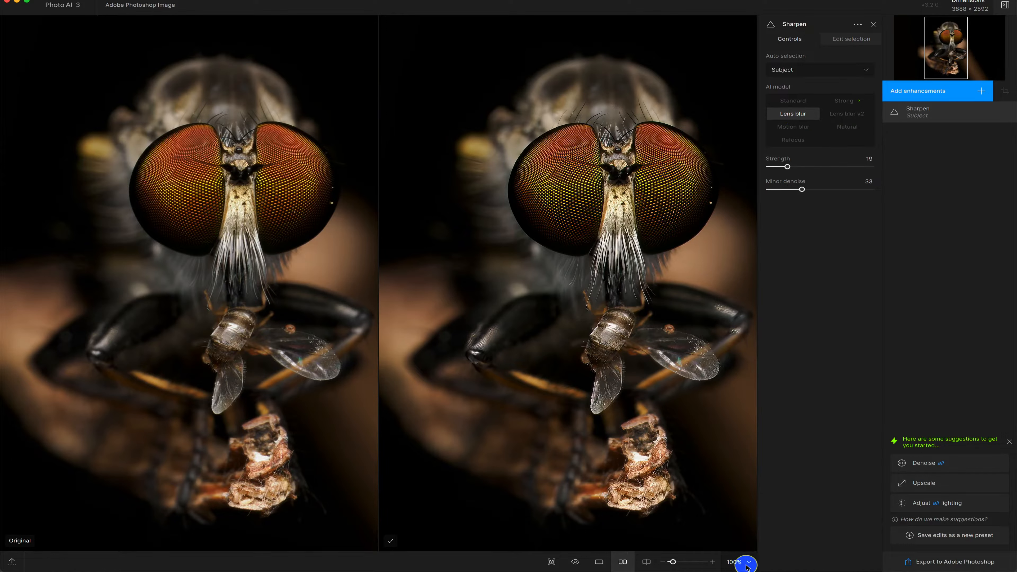
Compare the sharpened fly's eyes with the original at 200% and export the result to Adobe Photoshop
click(712, 563)
drag(673, 367, 585, 517)
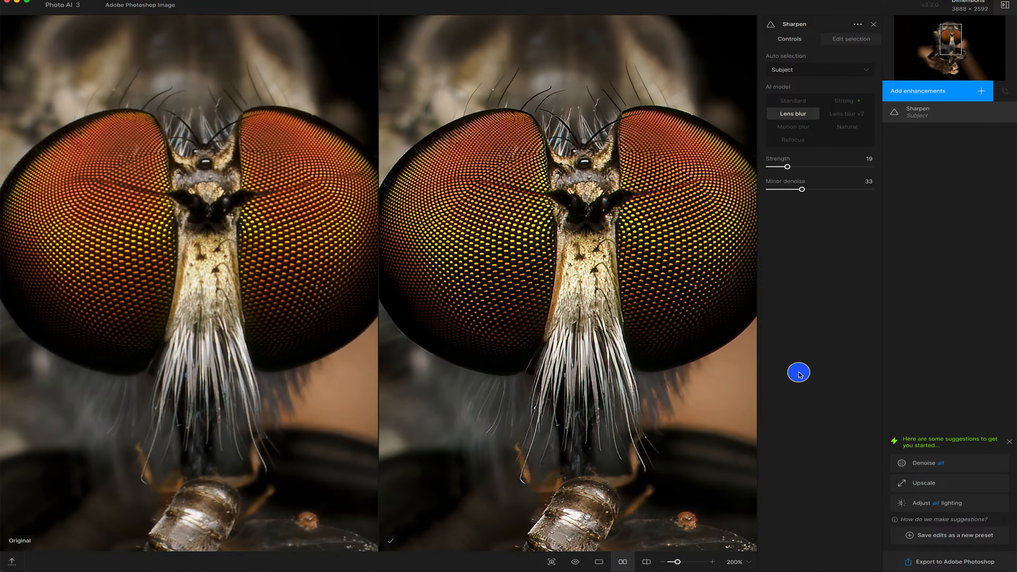
click(938, 562)
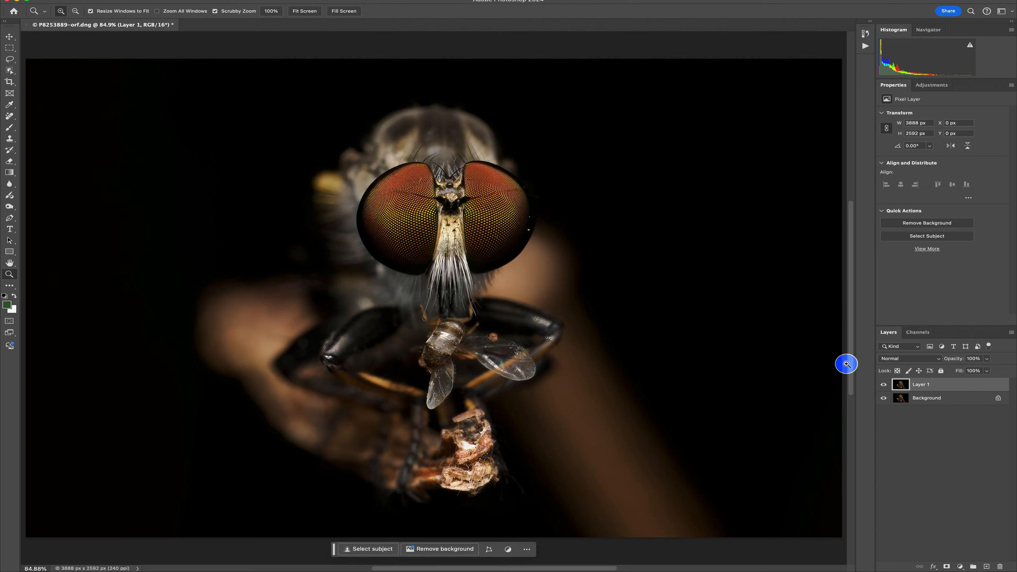
Add a Curves adjustment layer clipped to the sharpened Layer 1
click(938, 87)
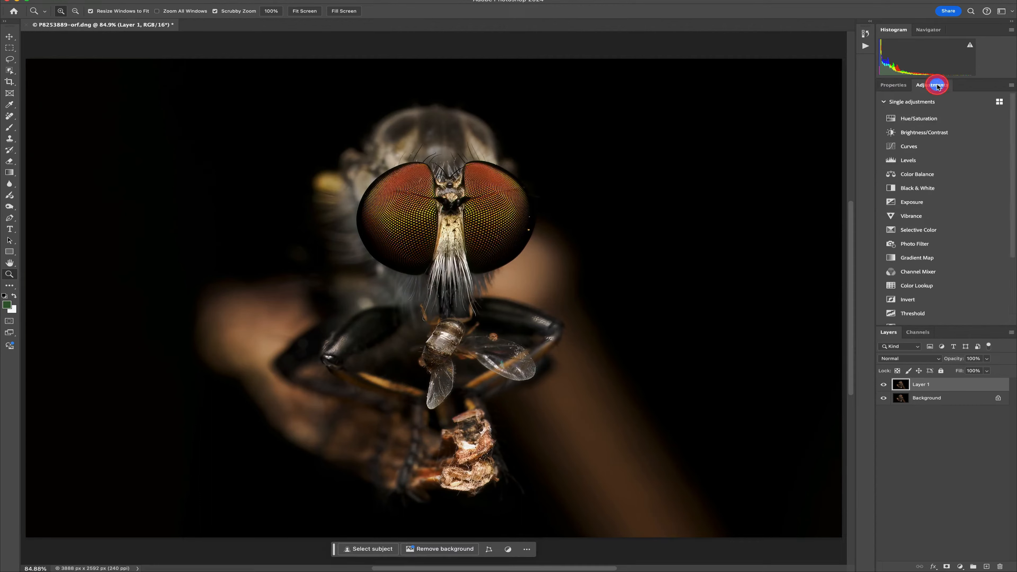
click(933, 146)
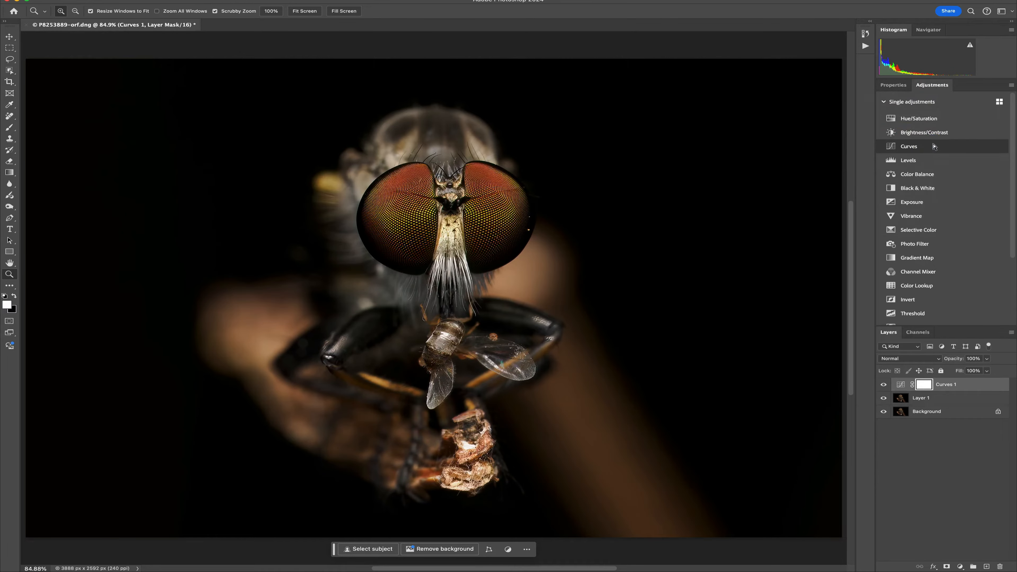
click(942, 320)
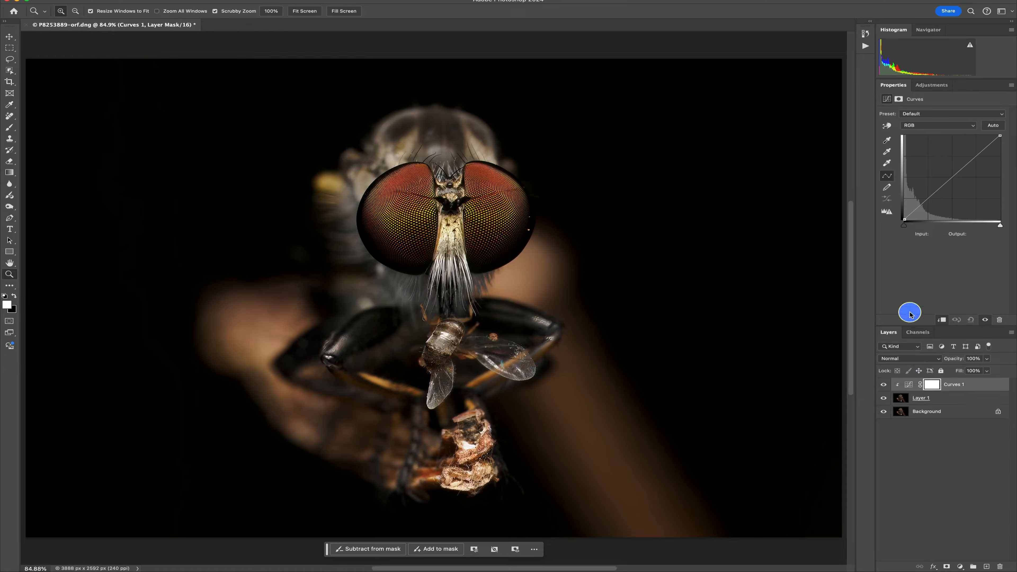
Compare the Curves auto correction algorithms and apply Enhance Monochromatic Contrast with Snap Neutral Midtones on
alt+click(993, 125)
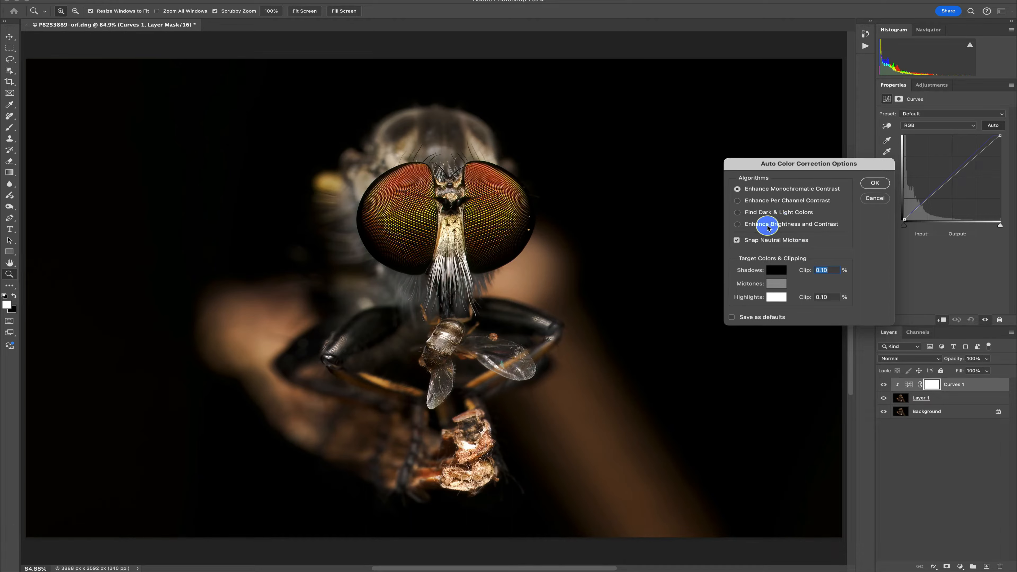
click(759, 242)
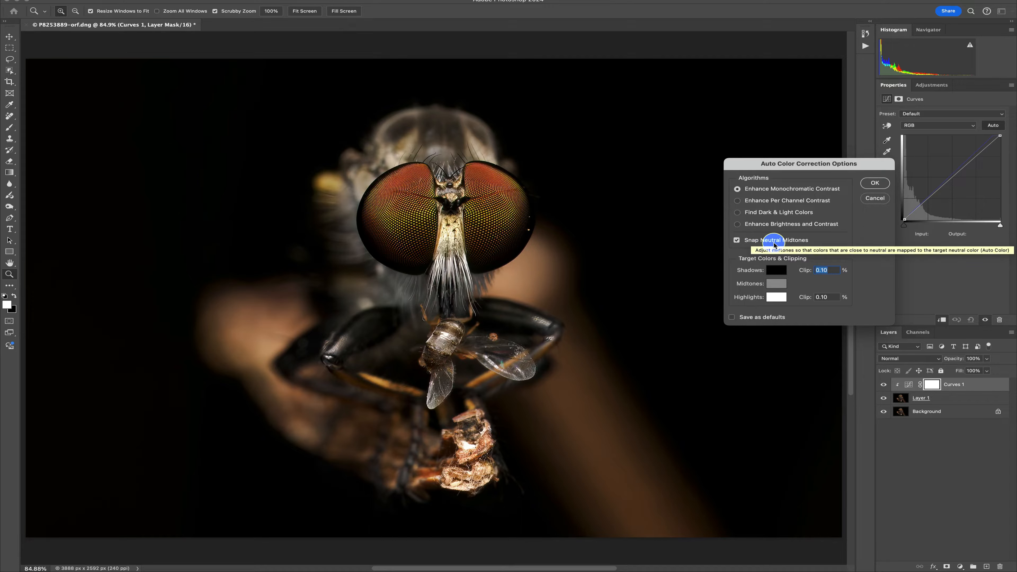
click(763, 201)
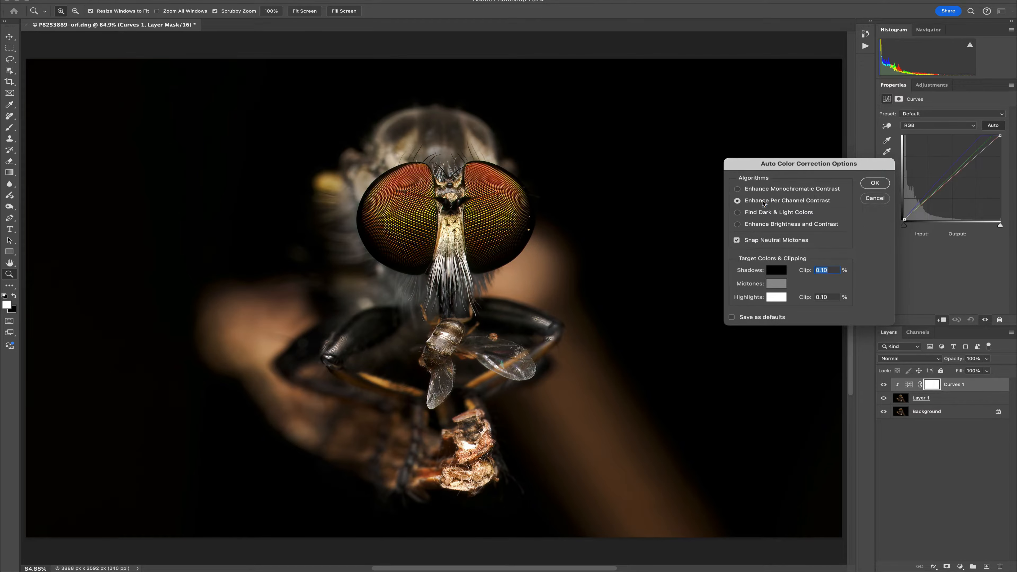
click(755, 214)
click(753, 224)
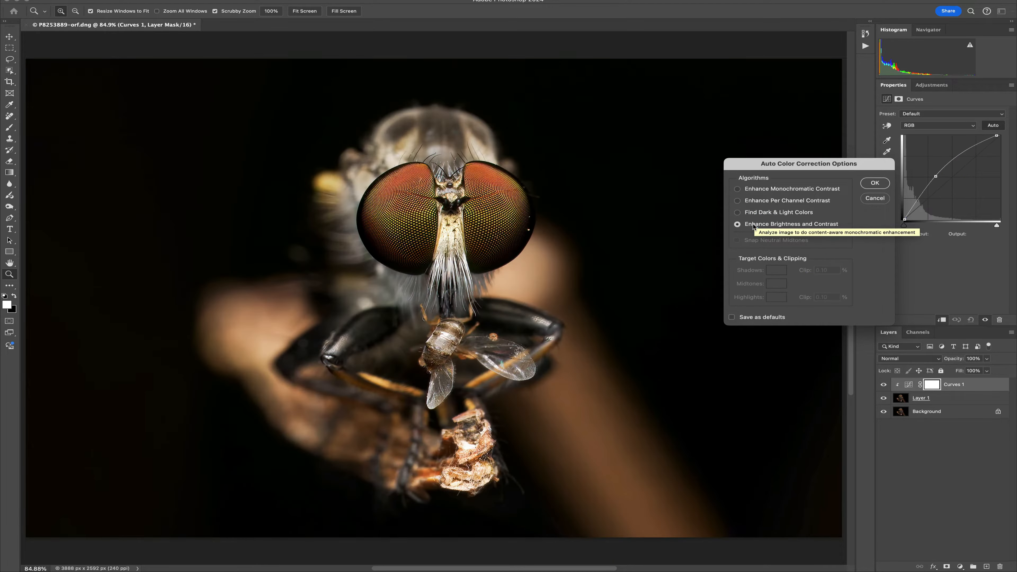
click(752, 187)
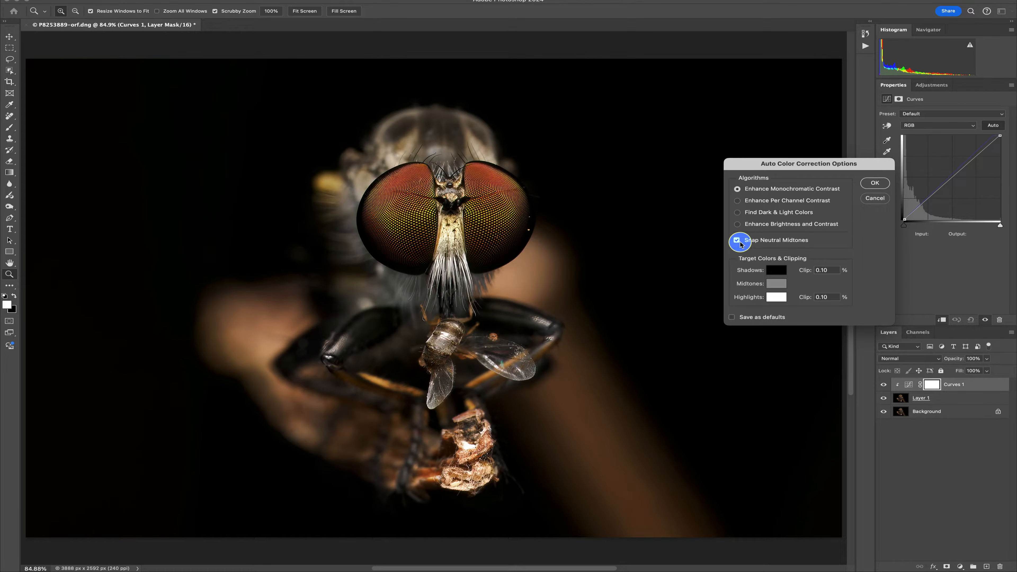
click(875, 183)
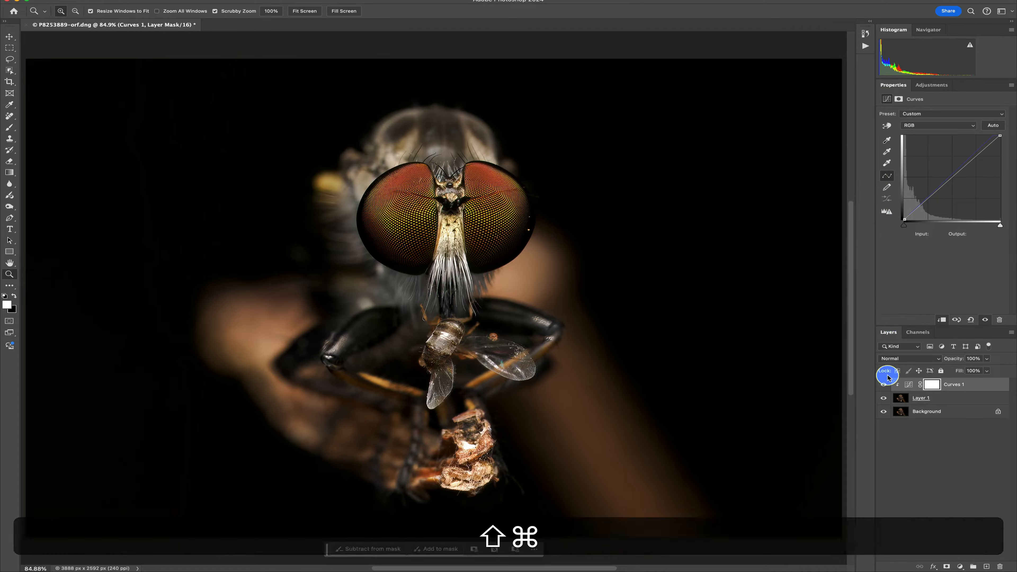
Merge all visible layers into the Background and save the photo, quitting Photoshop to return to Lightroom Classic
key(shift+super+e)
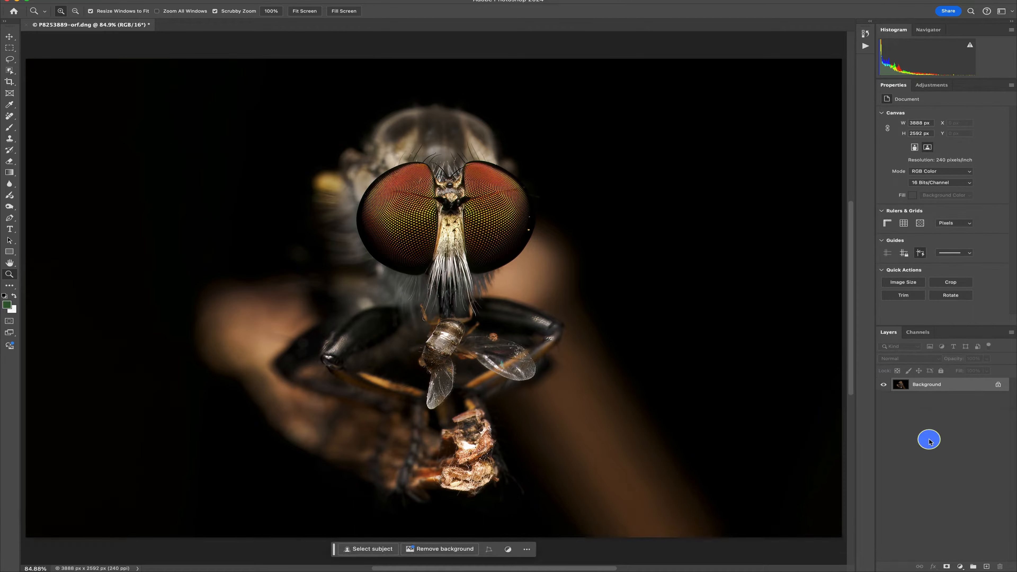
key(super+s)
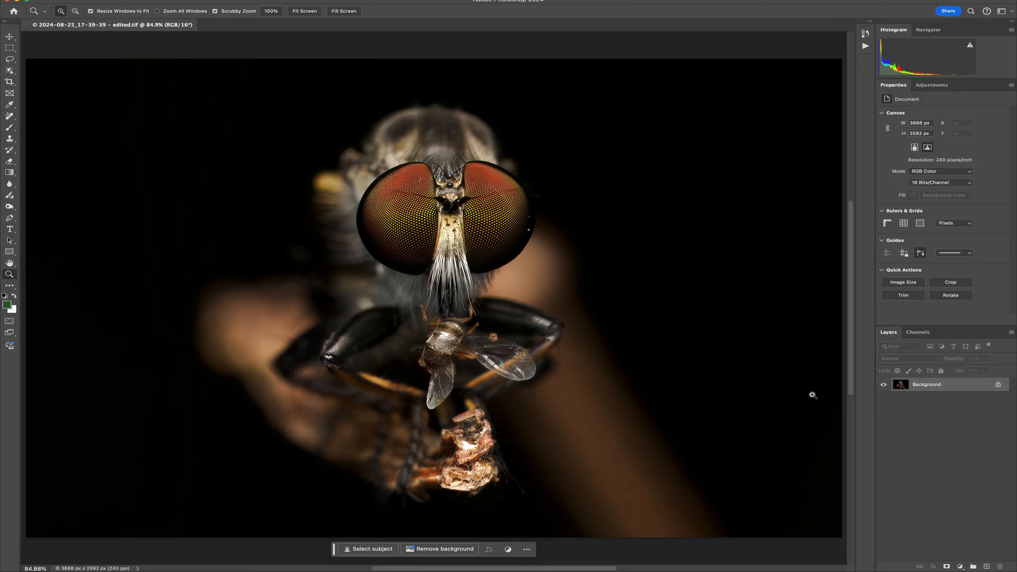
key(super+q)
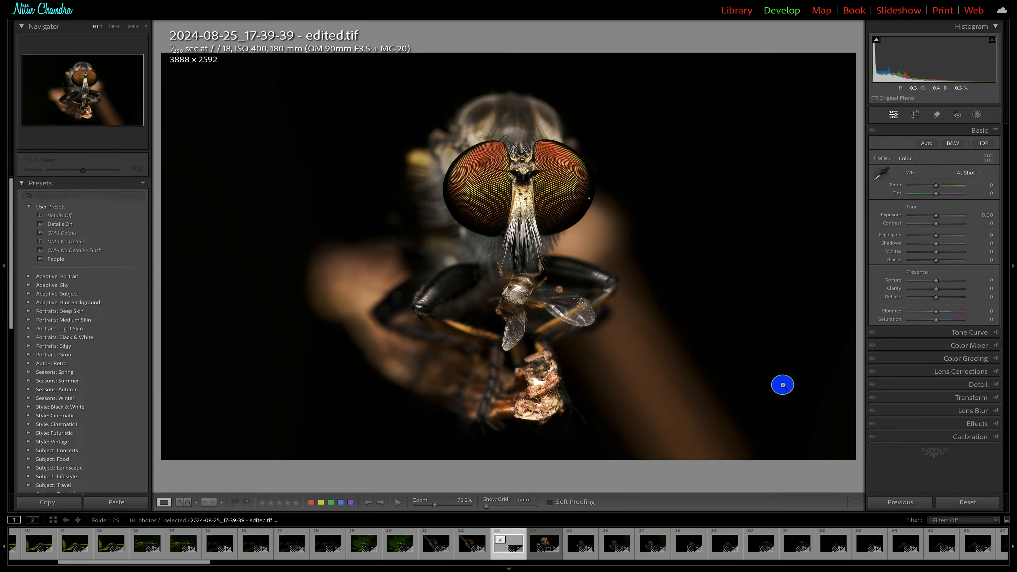
Compare the edited TIFF with the denoised DNG and the original ORF, examining the fly's eyes at 200%
click(562, 209)
key(Right)
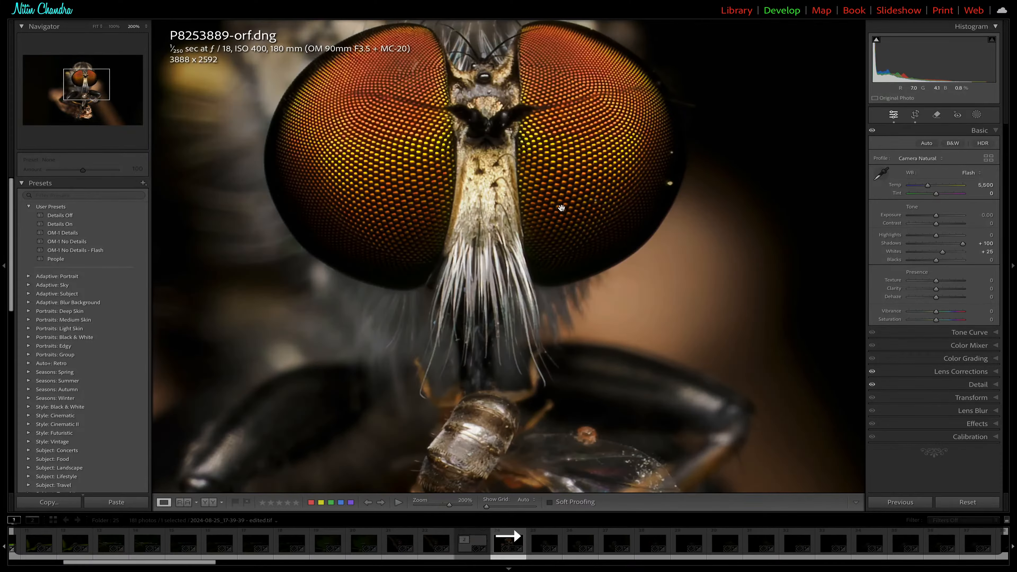
key(Left)
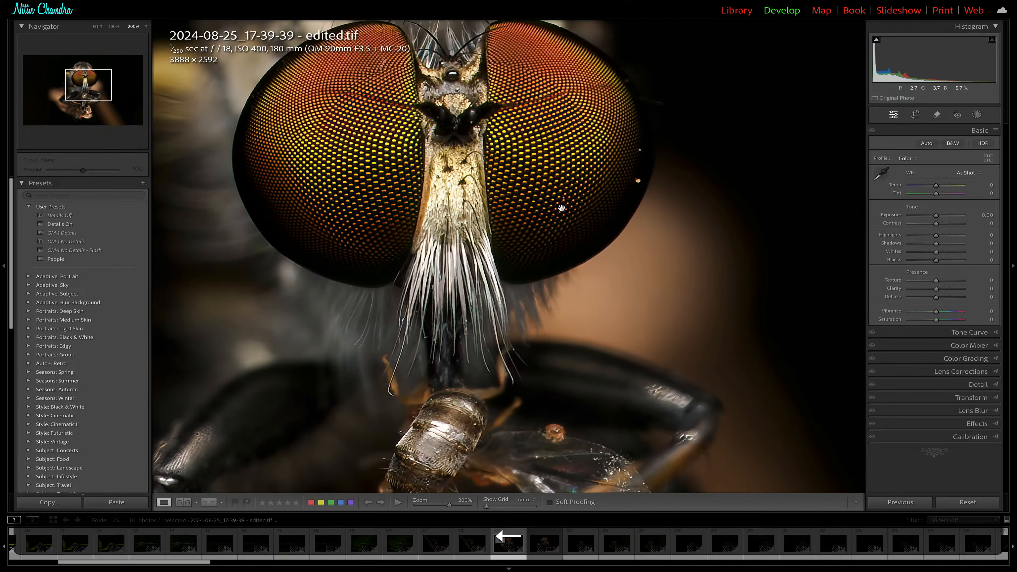
key(Right)
key(Left)
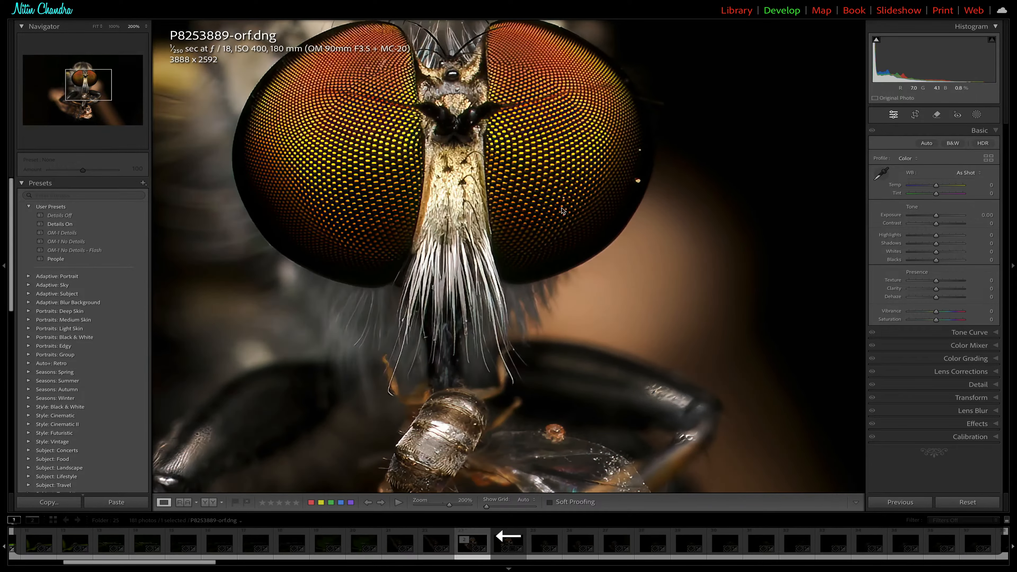
key(Right)
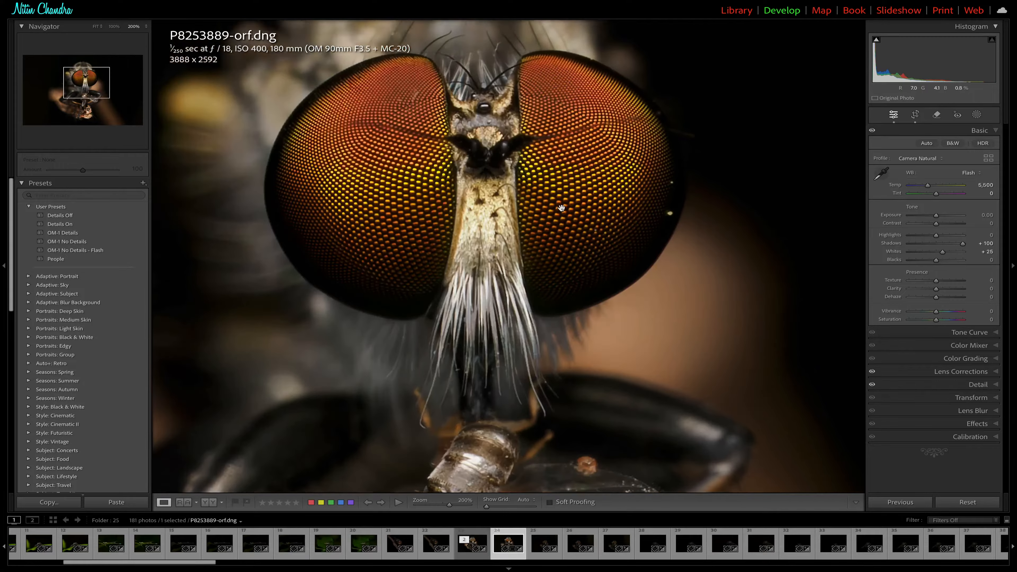
key(Left)
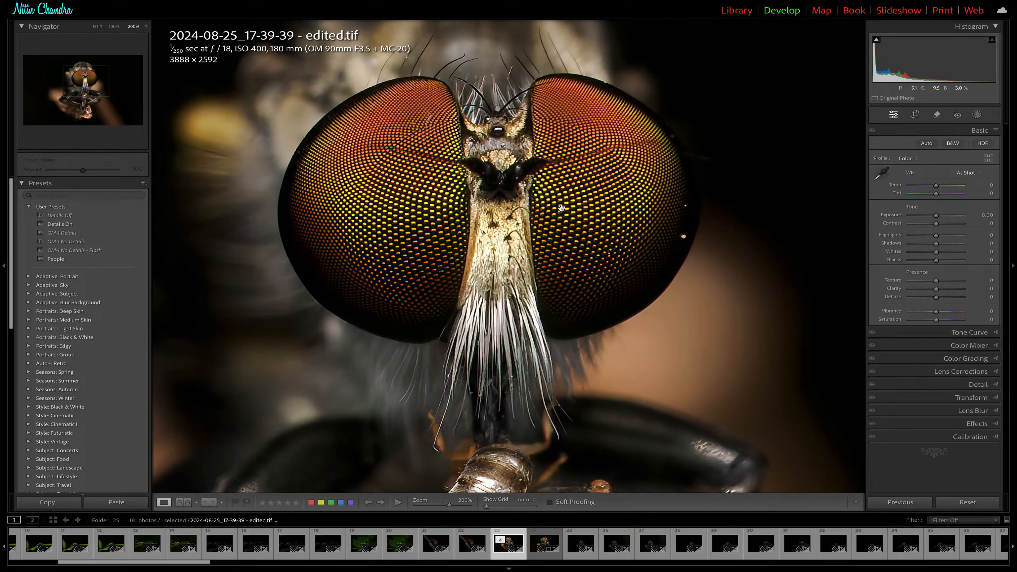
key(Right)
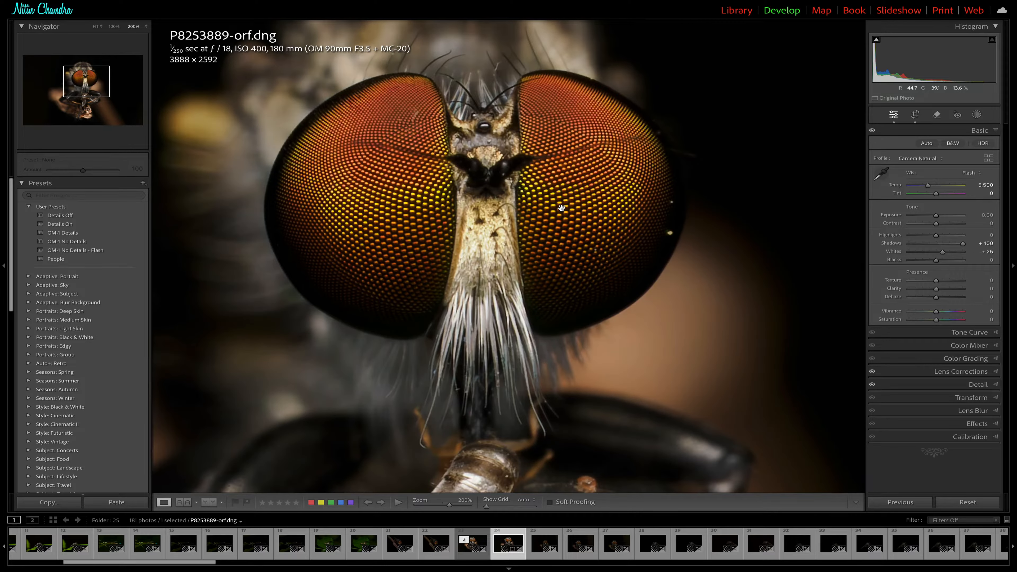
key(Right)
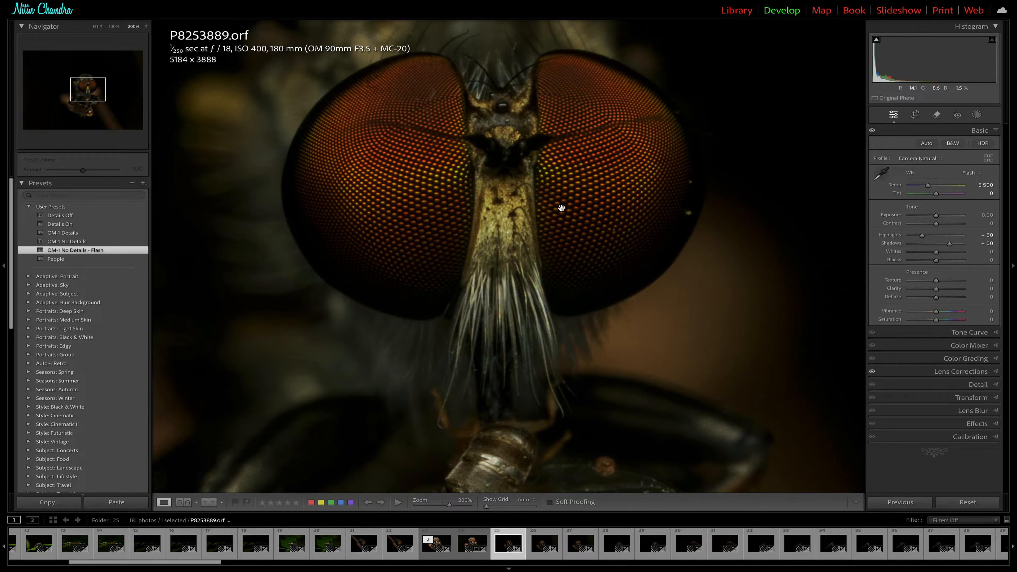
Open the 25-1 folder in the Library grid and delete its rejected photos from disk
key(g)
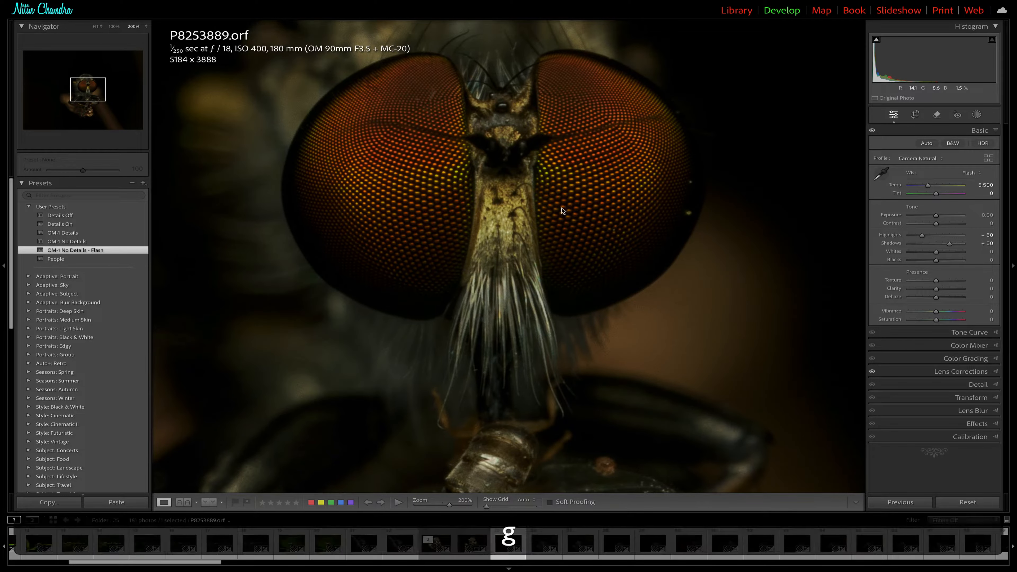
click(547, 242)
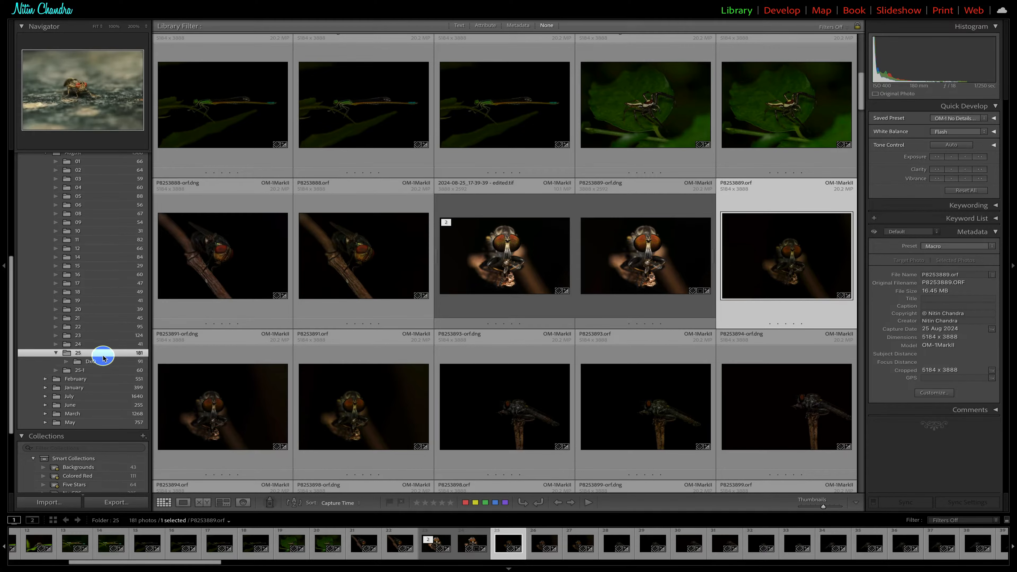
click(90, 372)
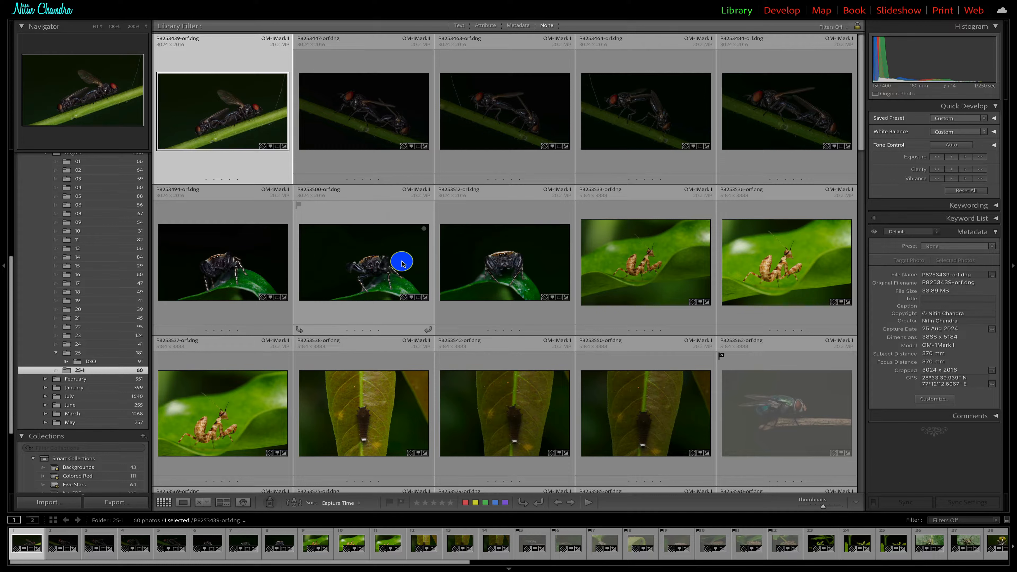
scroll(418, 206, down, 8)
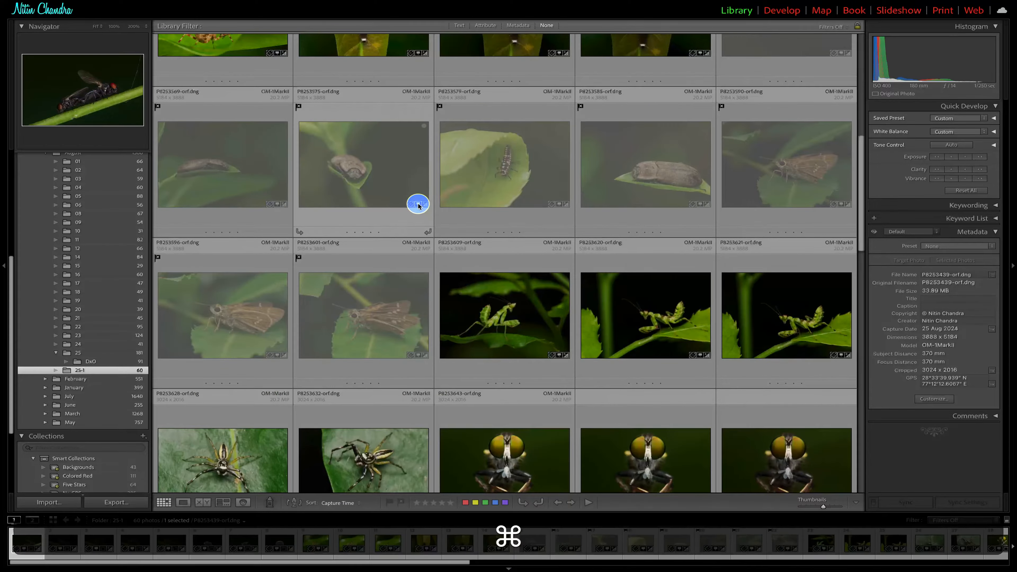
key(super+BackSpace)
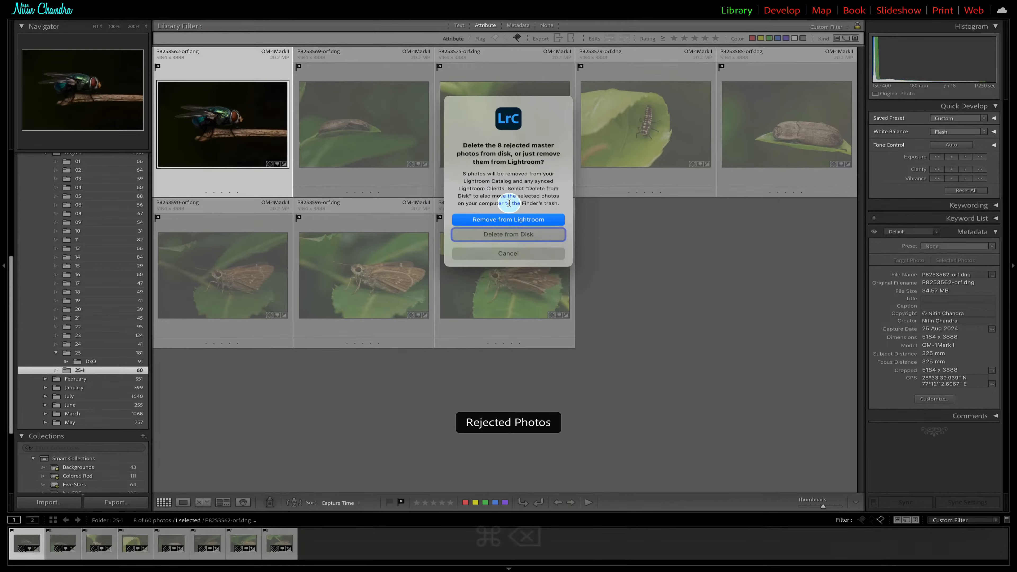
click(517, 234)
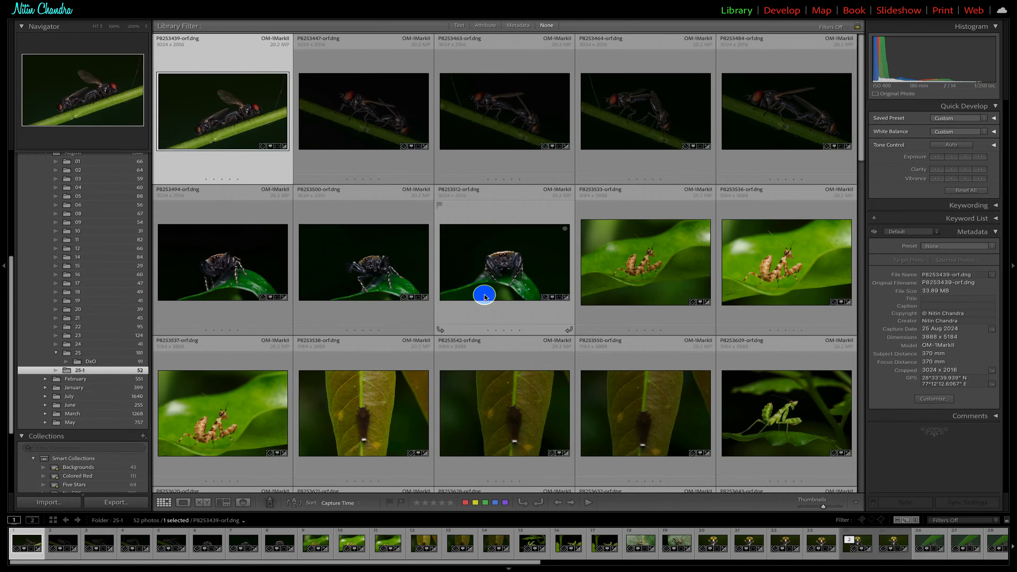
Compare 2024-08-25_13-21-32 - edited.tif with P8253651-orf.dng in Loupe view, also examining the edited fly's eyes at 200%
scroll(485, 295, down, 10)
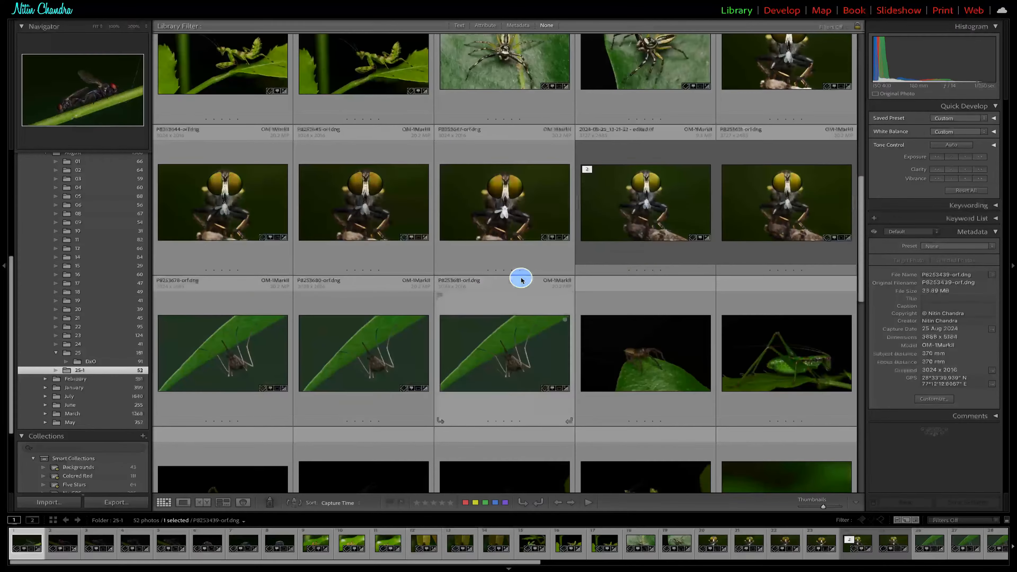
click(626, 227)
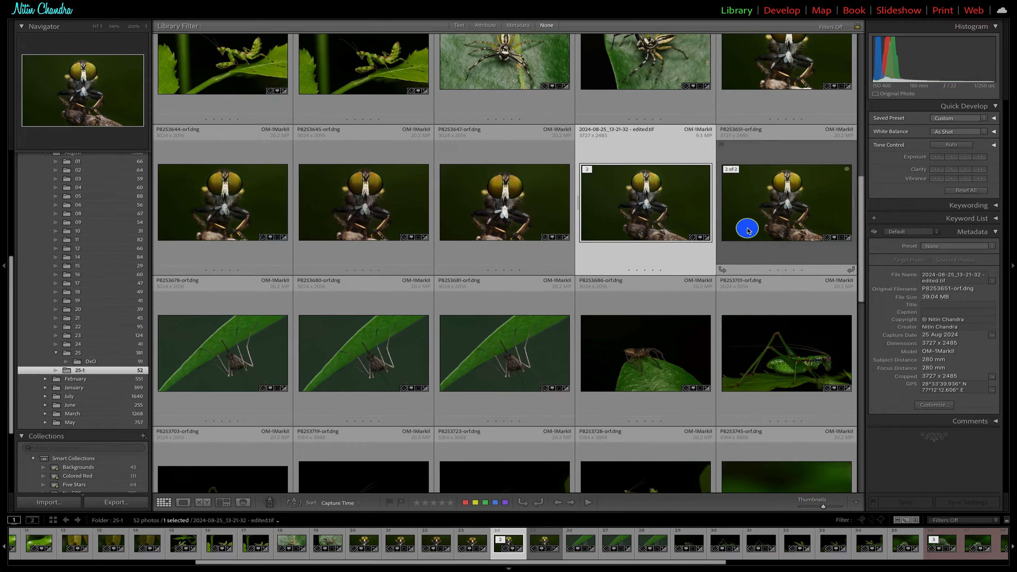
double_click(679, 224)
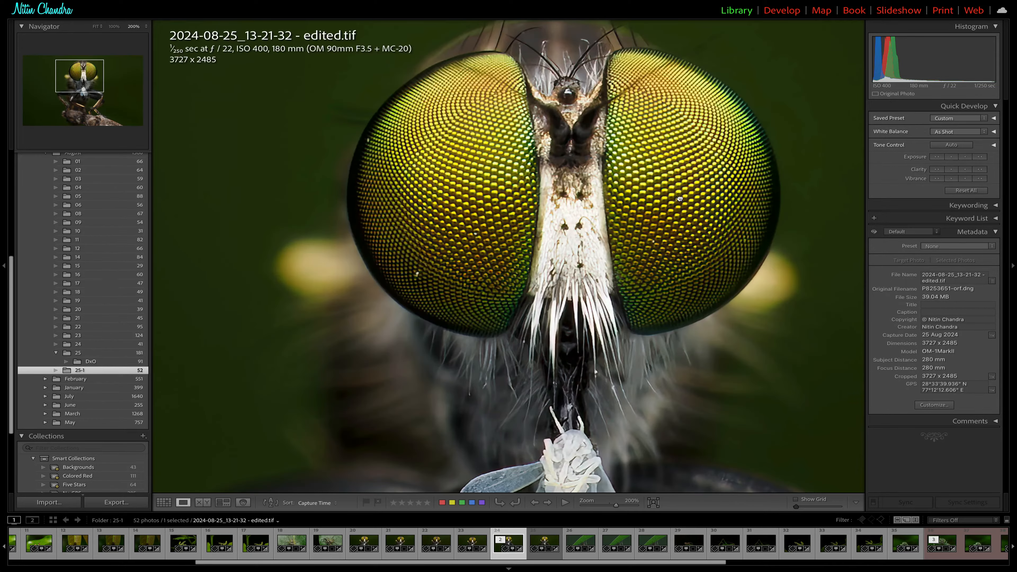
click(680, 199)
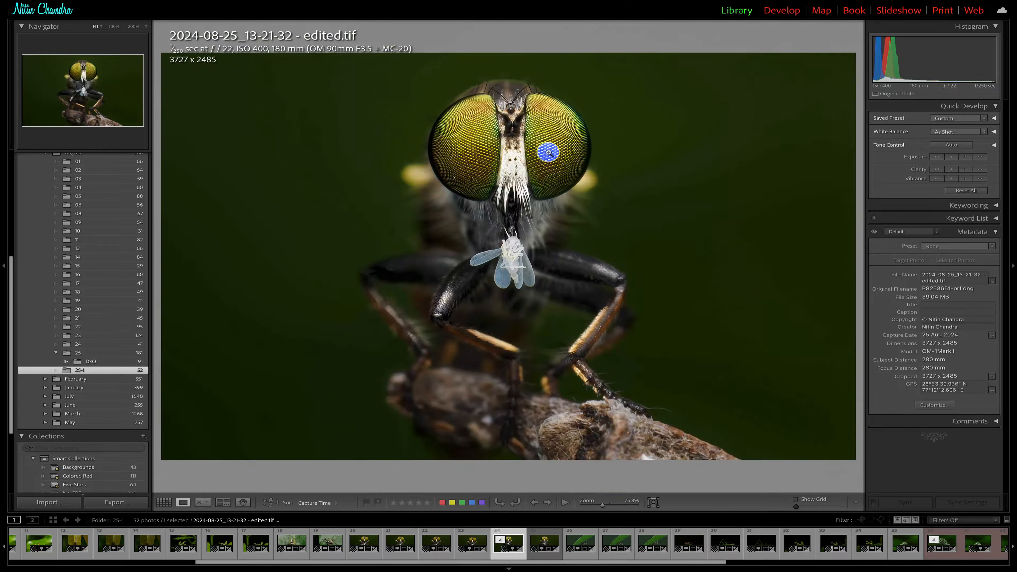
key(Right)
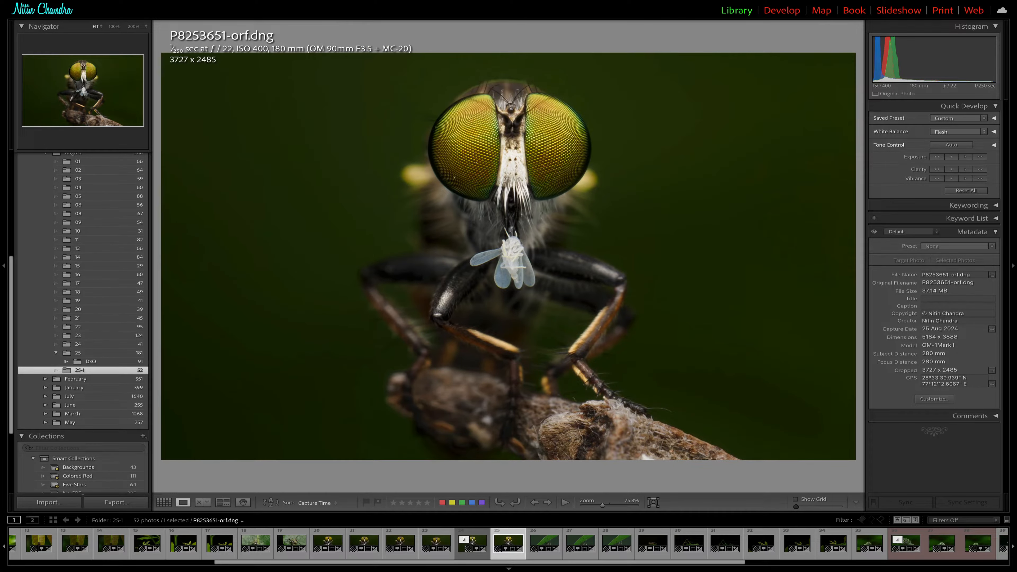
key(Left)
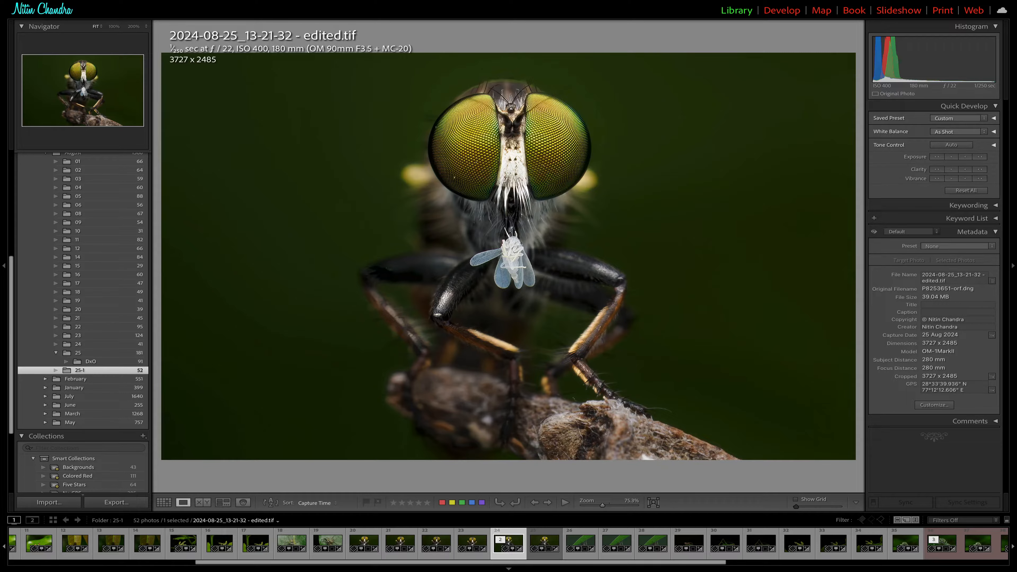
key(Right)
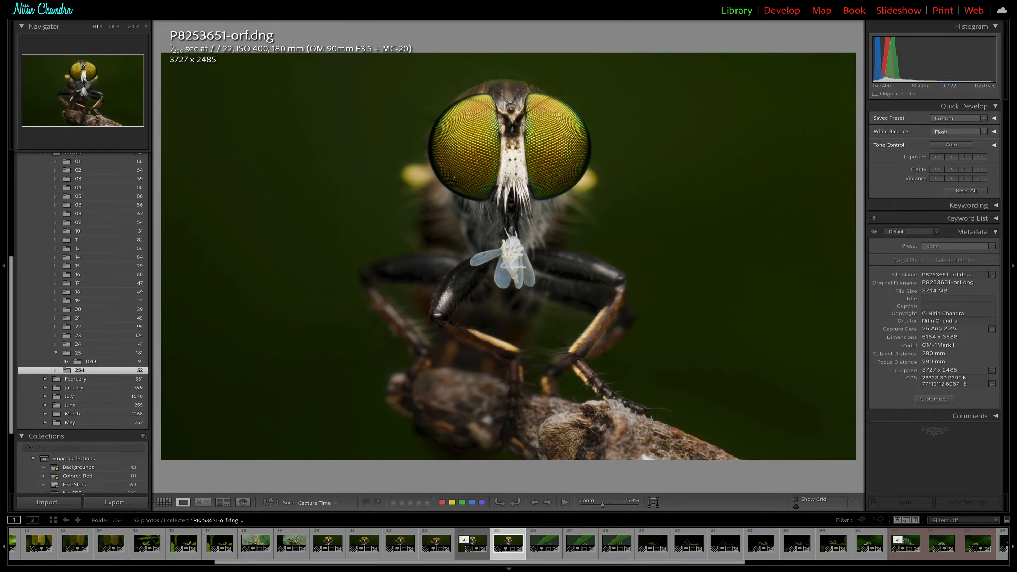
Open the masks of P8253651-orf.dng, reset Mask 3's Highlights and Shadows, and set both to 100 for the fly's eyes
key(k)
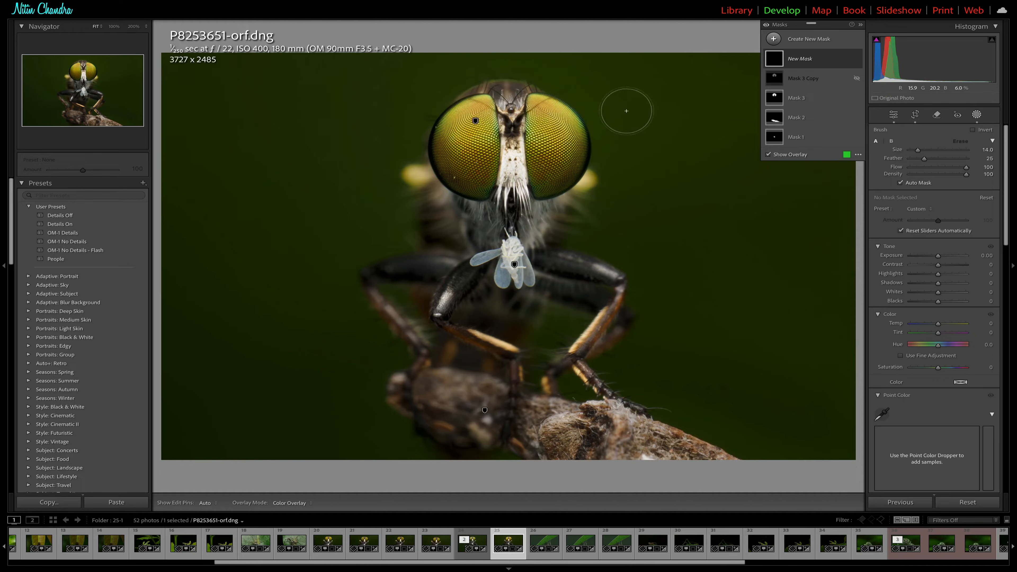
click(779, 98)
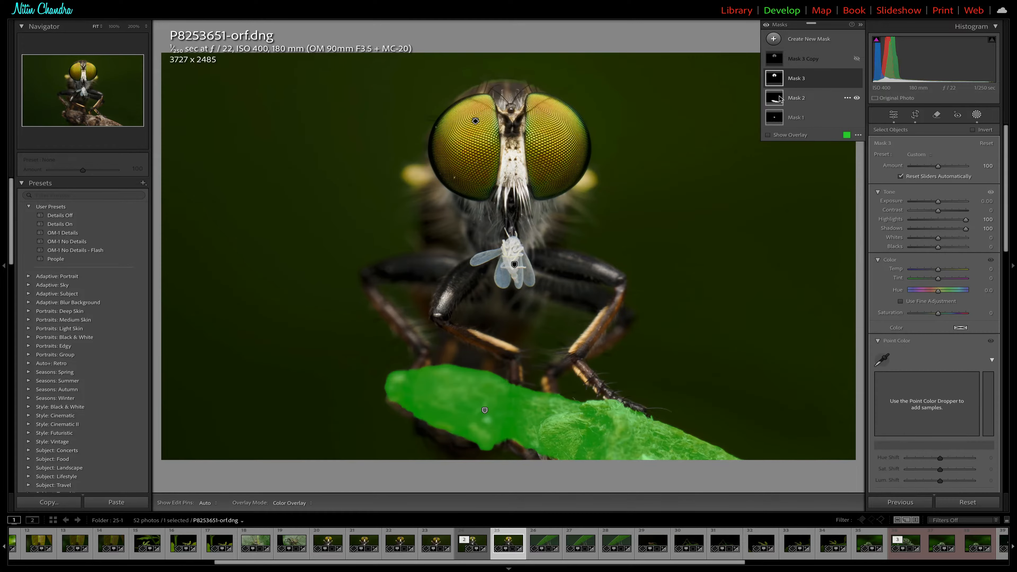
mouse_move(775, 78)
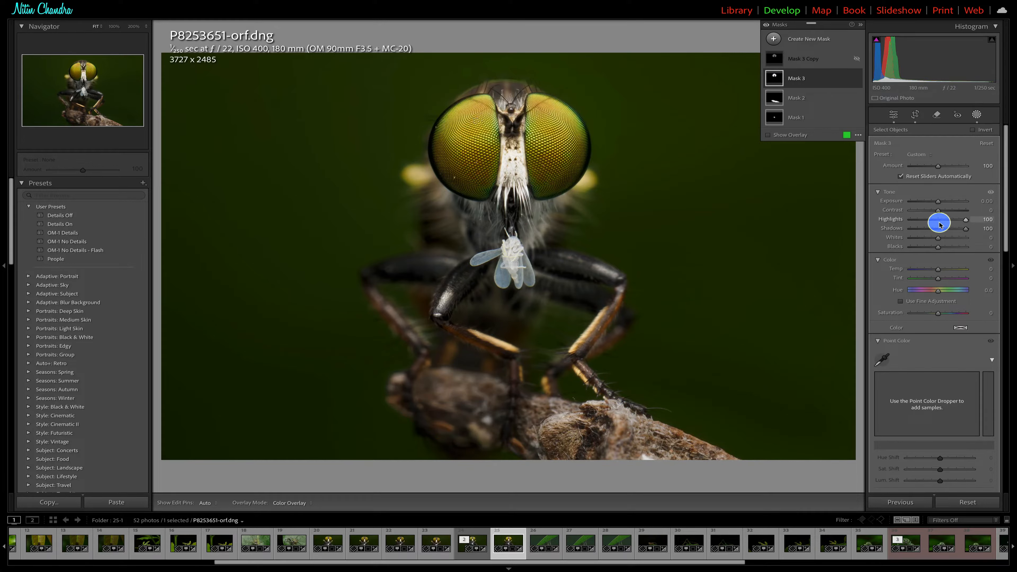
double_click(892, 219)
double_click(893, 227)
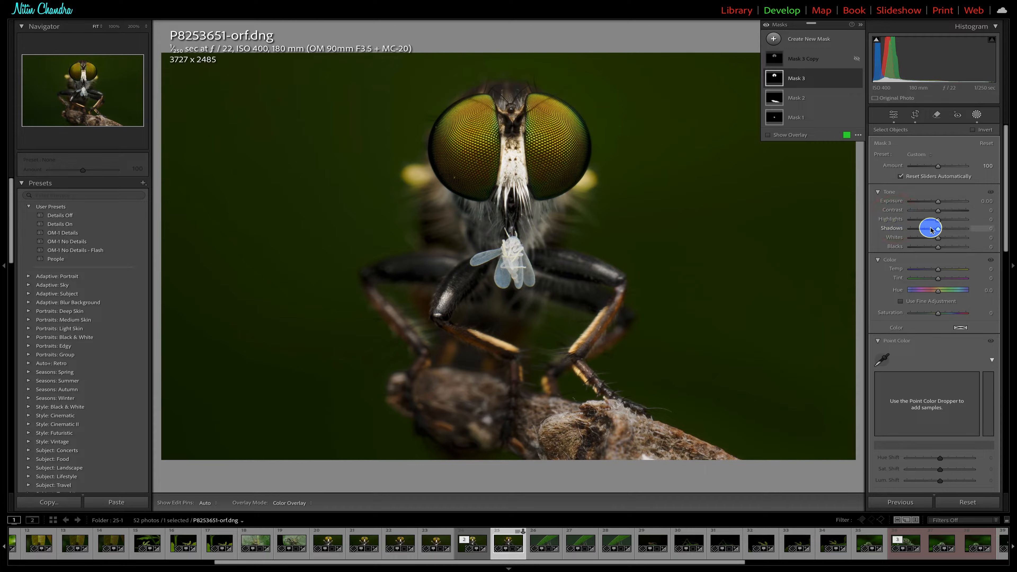
drag(938, 230, 1016, 228)
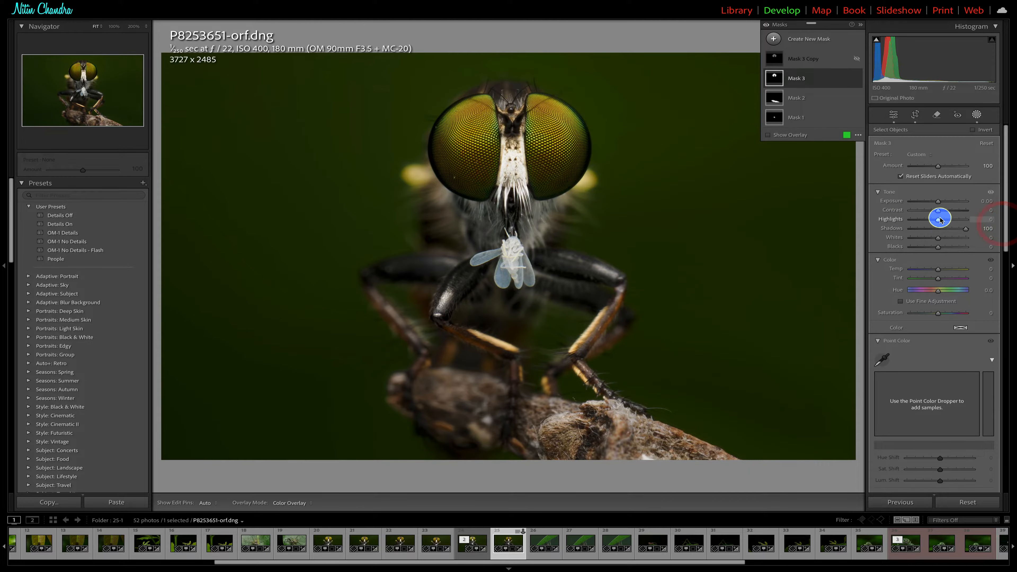
drag(939, 219, 1007, 220)
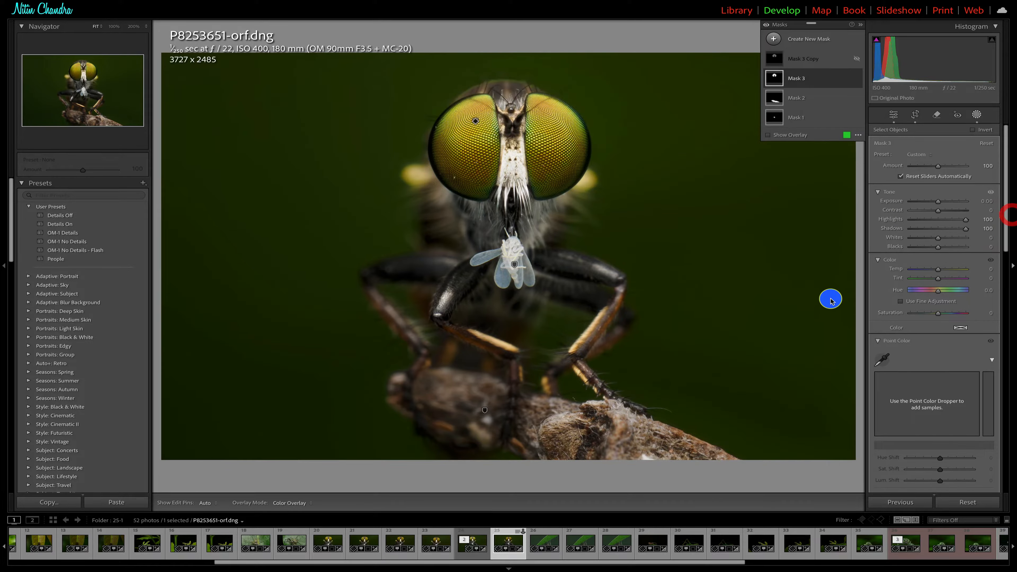
Select Mask 2 and compare the branch with the mask hidden and shown
click(798, 107)
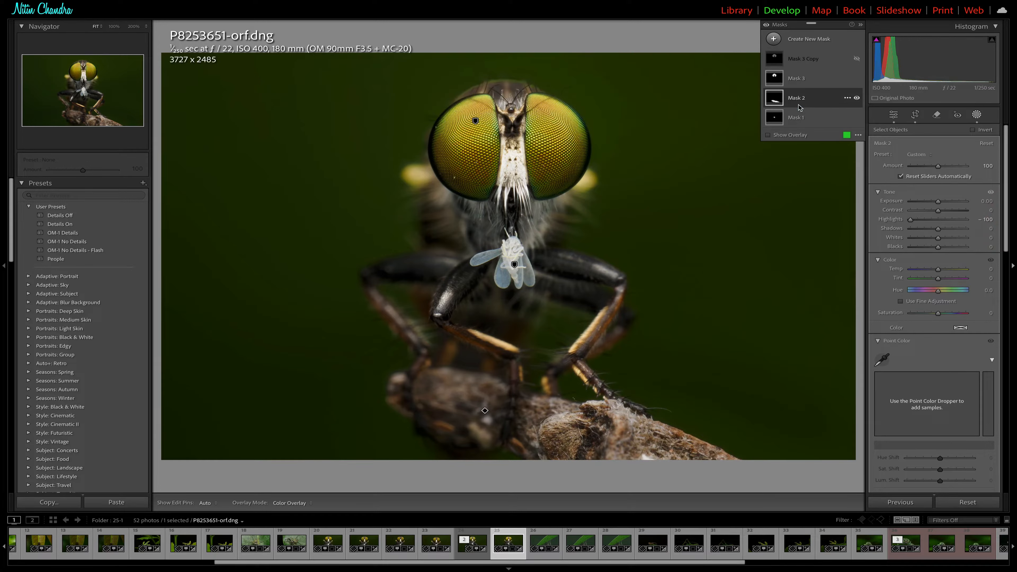
click(775, 97)
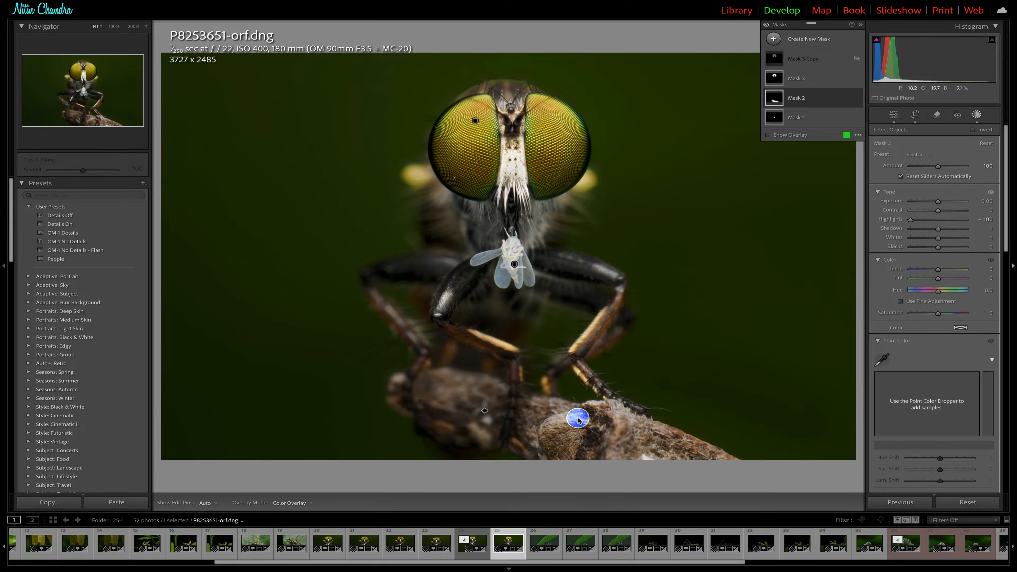
click(604, 435)
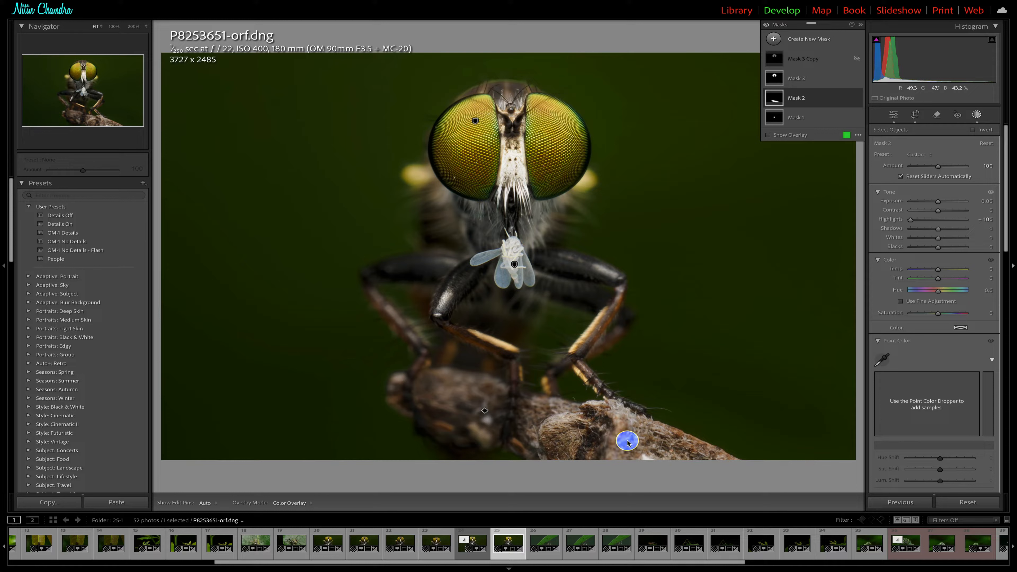
click(857, 99)
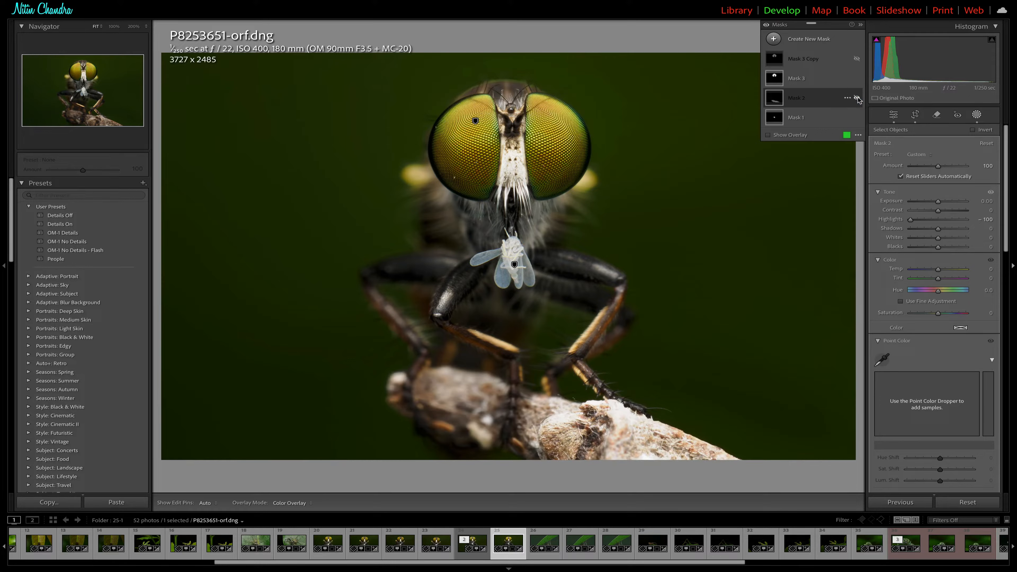
click(857, 99)
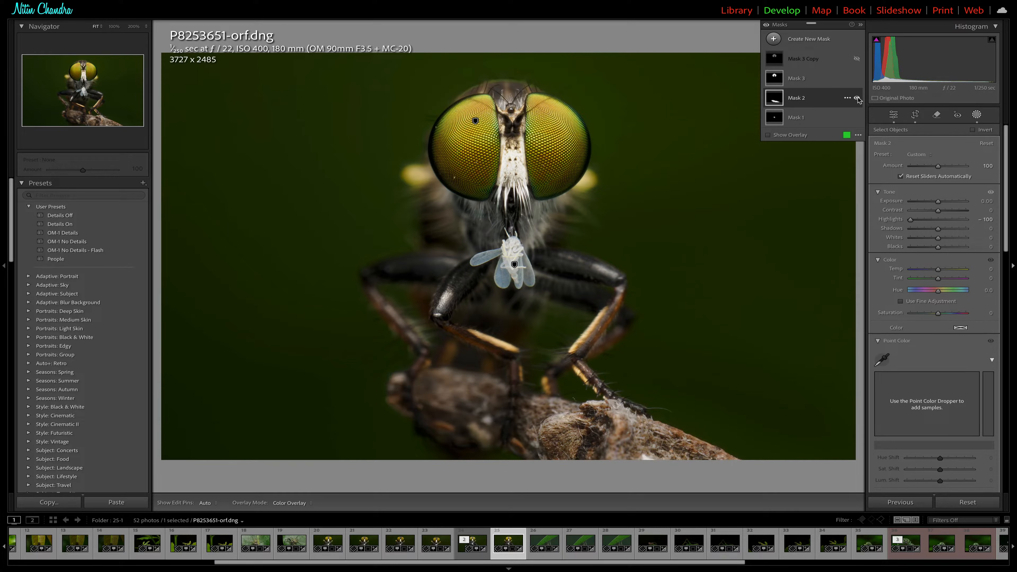
Select Mask 1 and compare the white prey insect with the mask hidden and shown
click(795, 118)
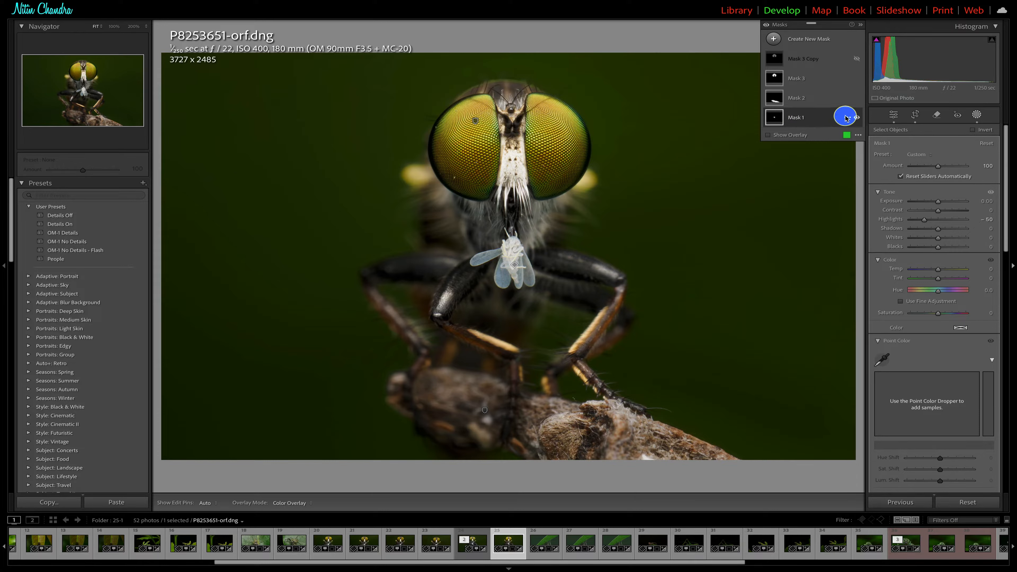
click(857, 118)
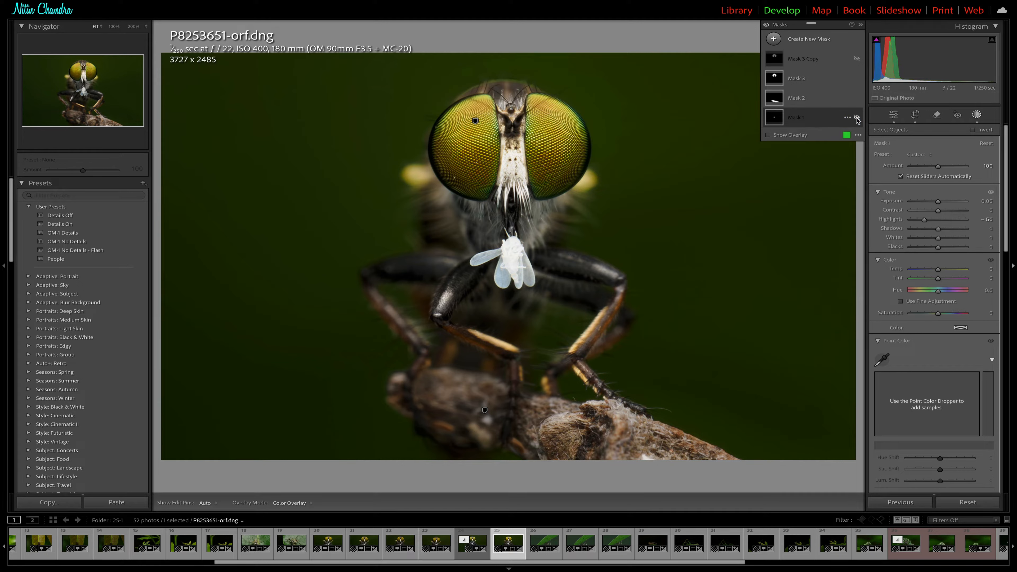
click(857, 118)
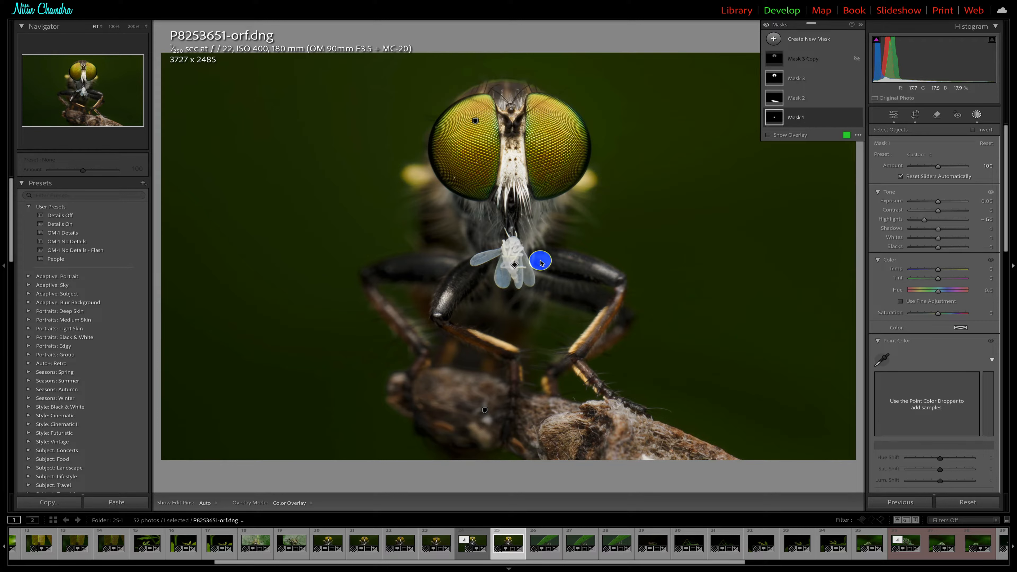